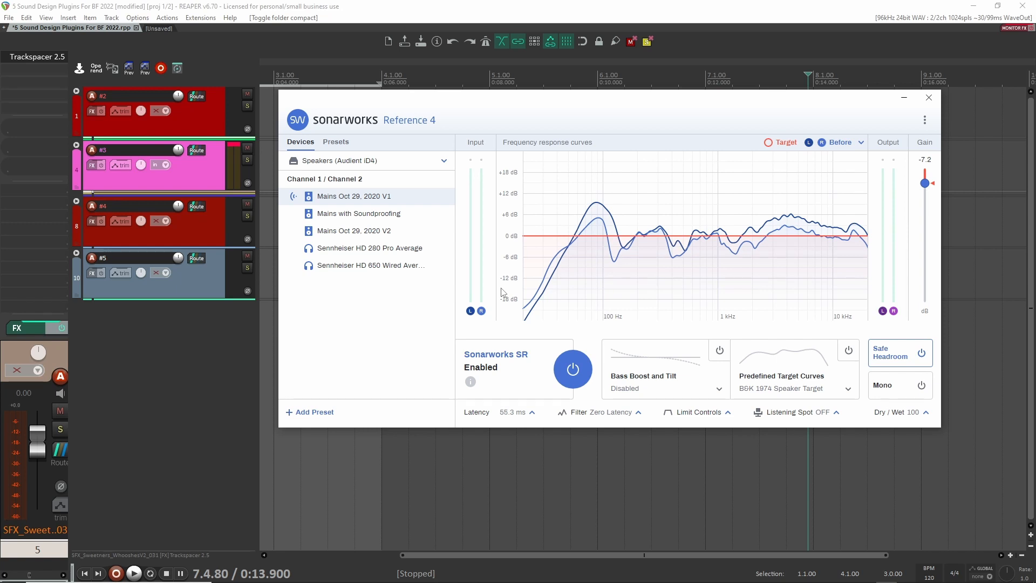
Close the Sonarworks Reference 4 window, inspect the Sonarworks plugin in the monitoring FX chain, and close that chain.
click(929, 97)
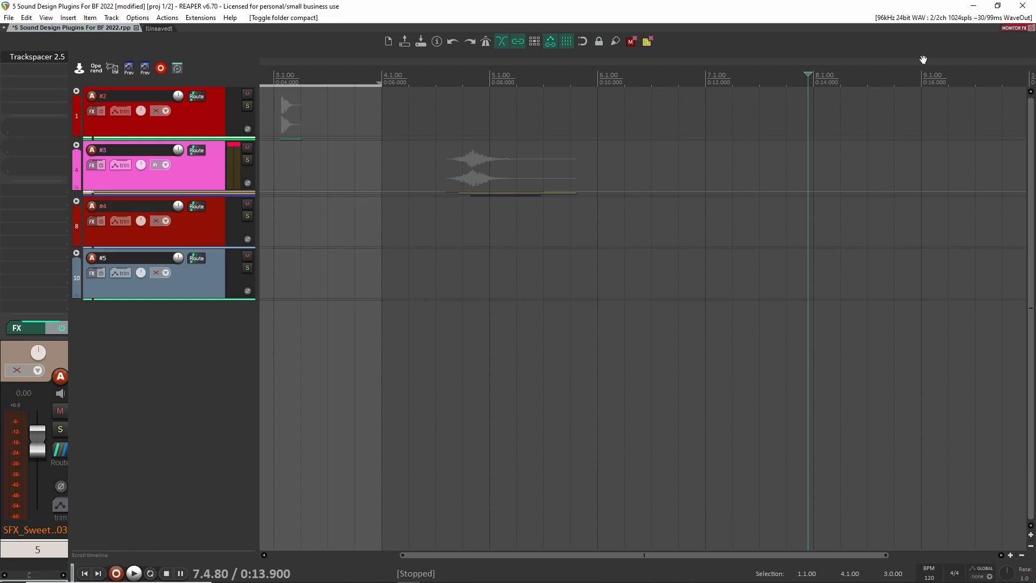
click(1012, 29)
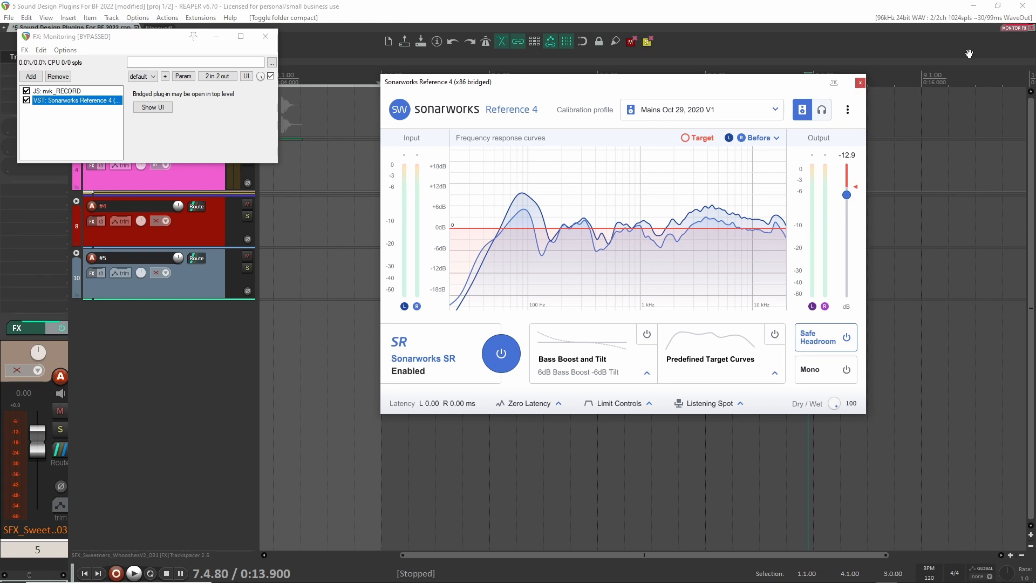
click(860, 84)
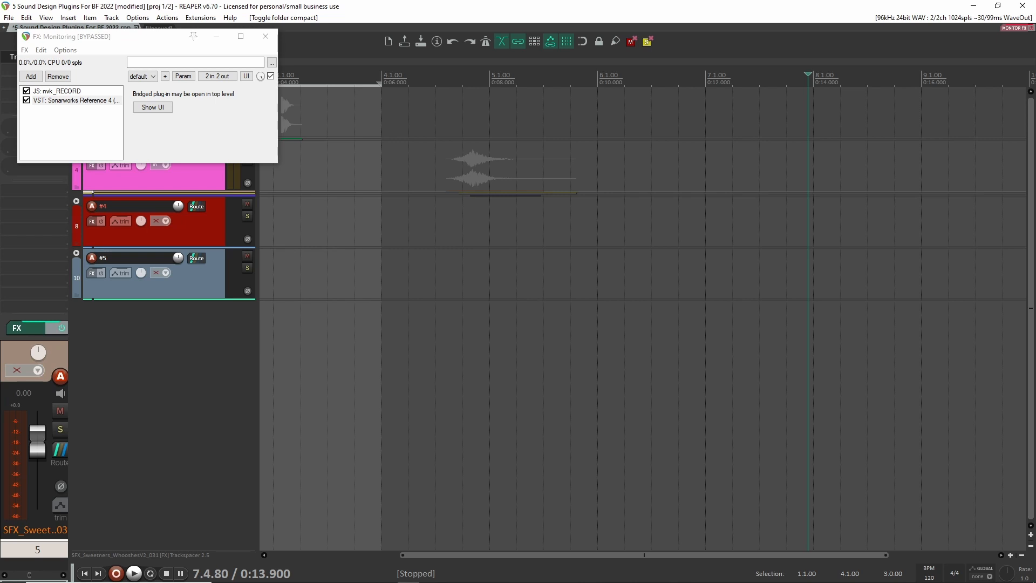
click(266, 37)
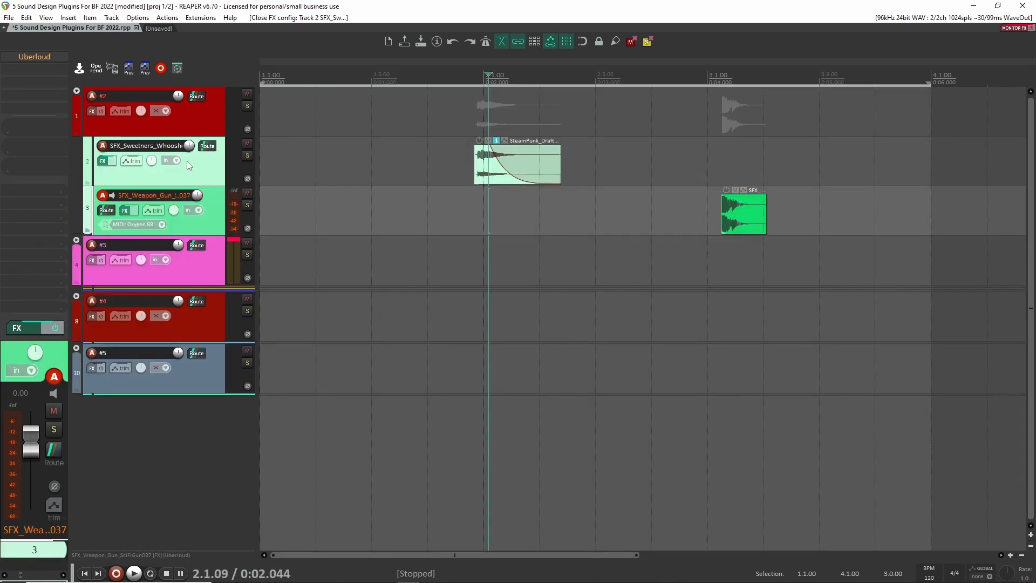
Enable and open Uberloud on the SFX_Weapon_Gun track, pick the Nice character, and close the plugin window.
click(40, 56)
drag(750, 195, 678, 194)
click(727, 310)
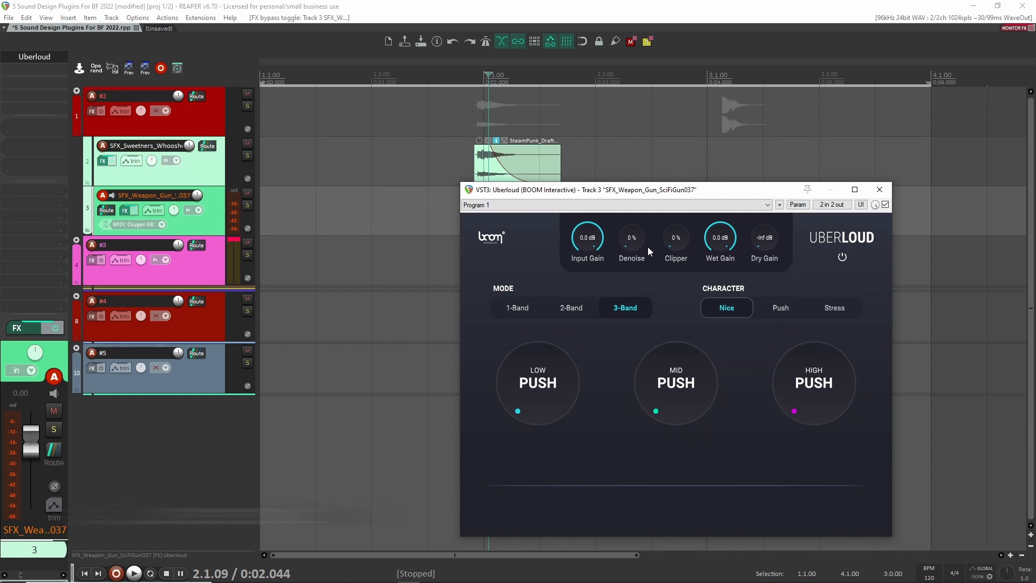
click(445, 148)
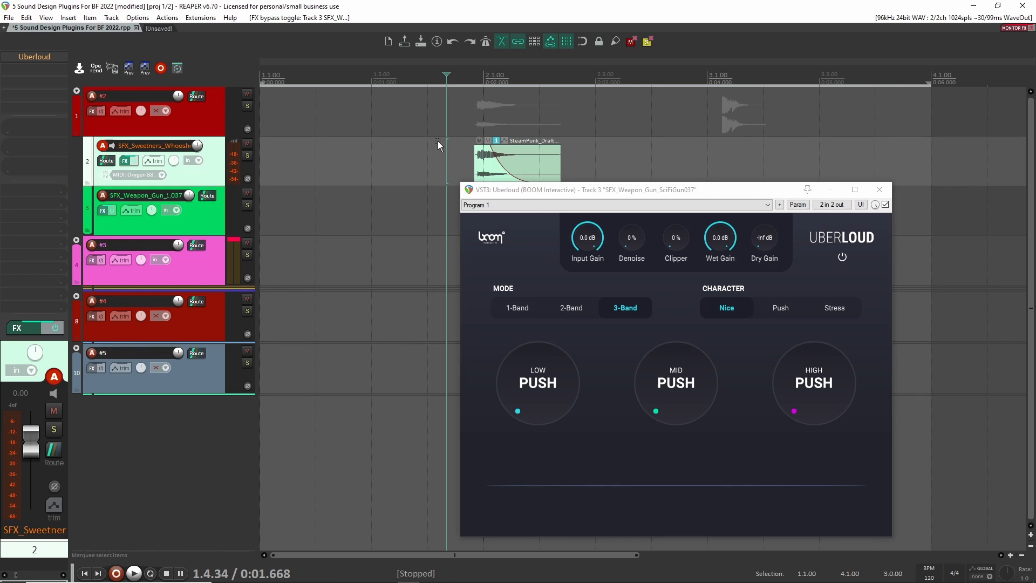
drag(675, 196, 682, 226)
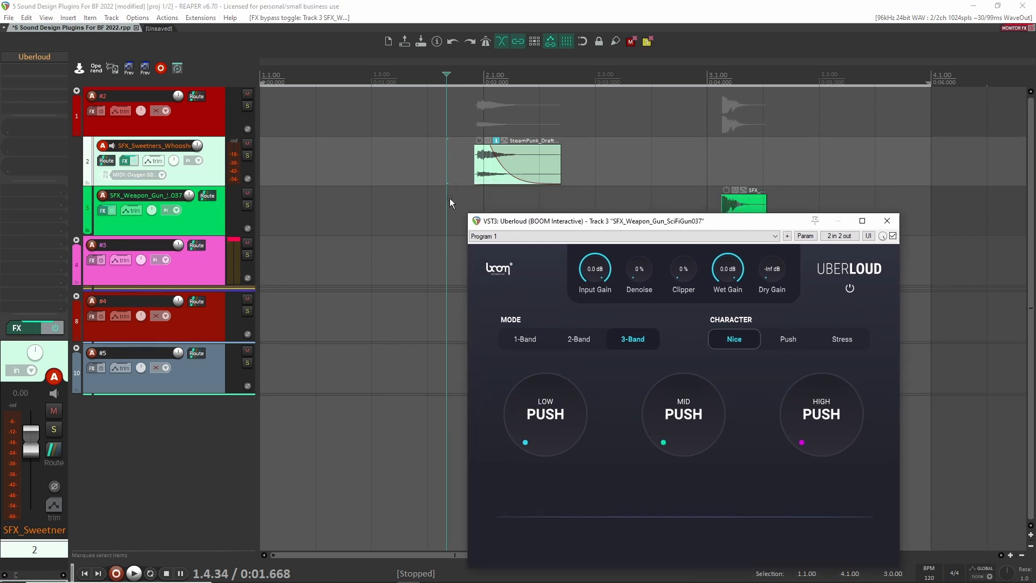
drag(549, 223, 596, 206)
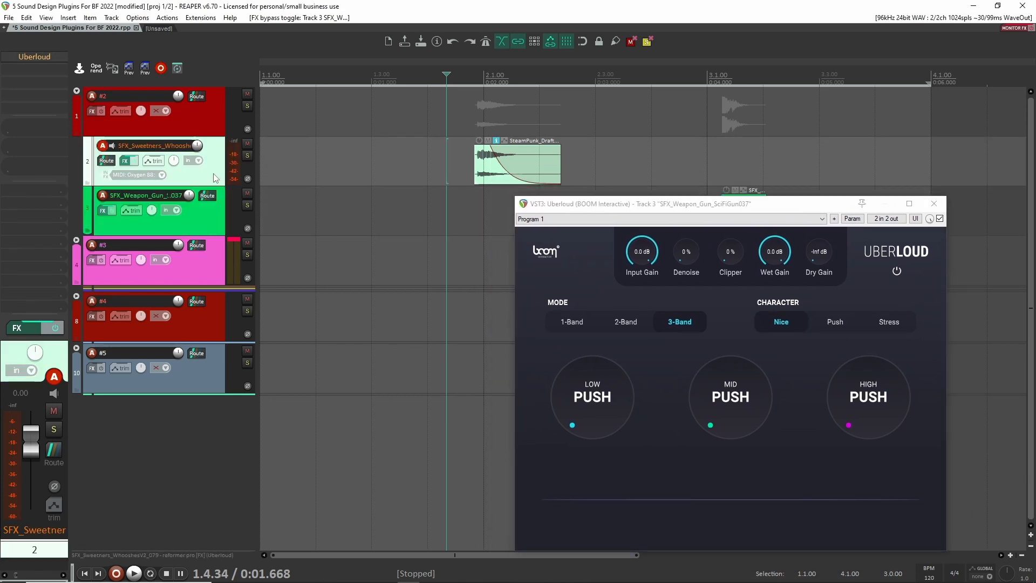
click(933, 203)
Open Uberloud on the SFX_Sweetners_Whooshes track, bypass it, and place its window below the SteamPunk clip.
click(34, 57)
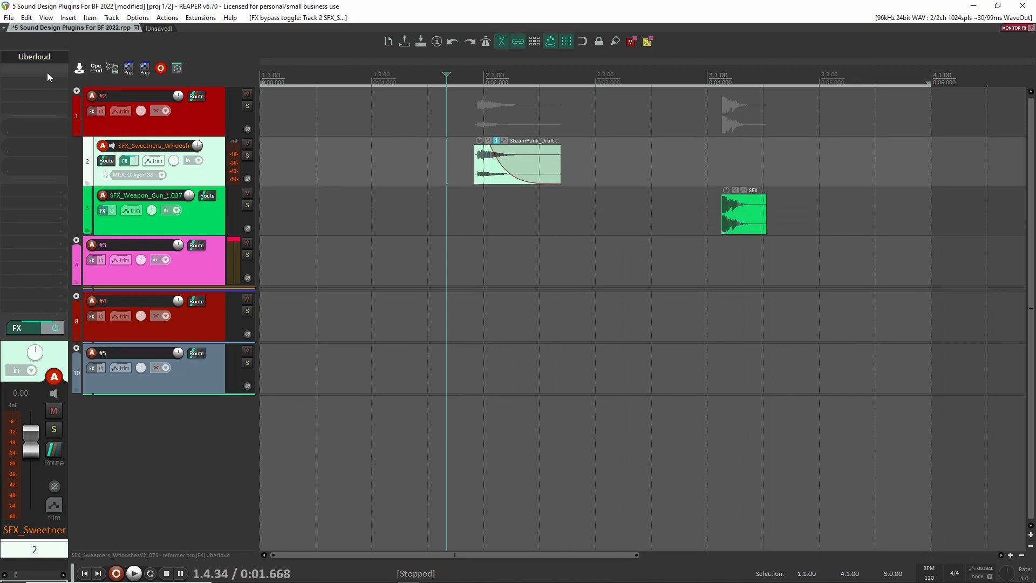
drag(568, 127, 565, 255)
click(832, 265)
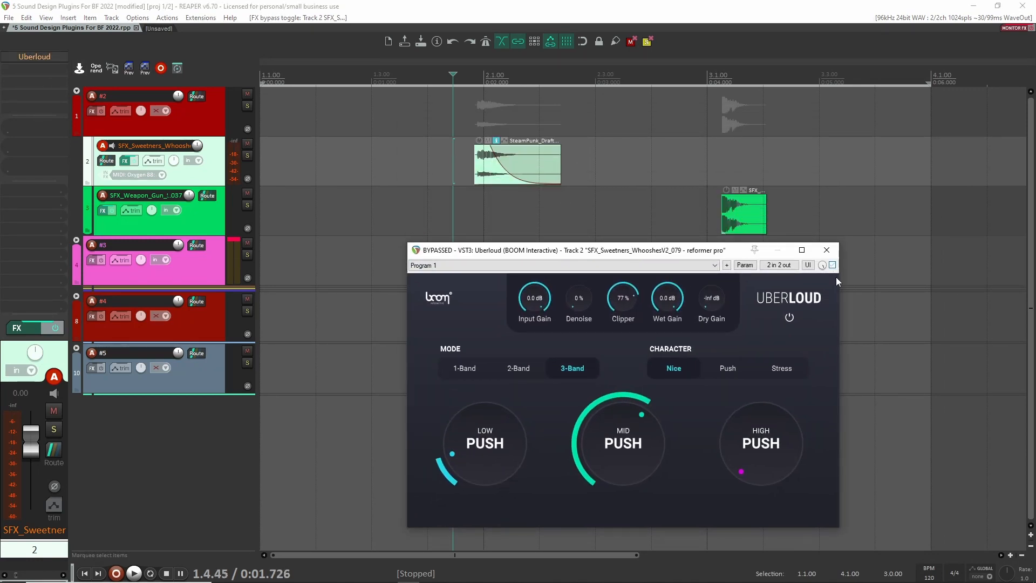
key(space)
key(space)
drag(725, 243, 726, 152)
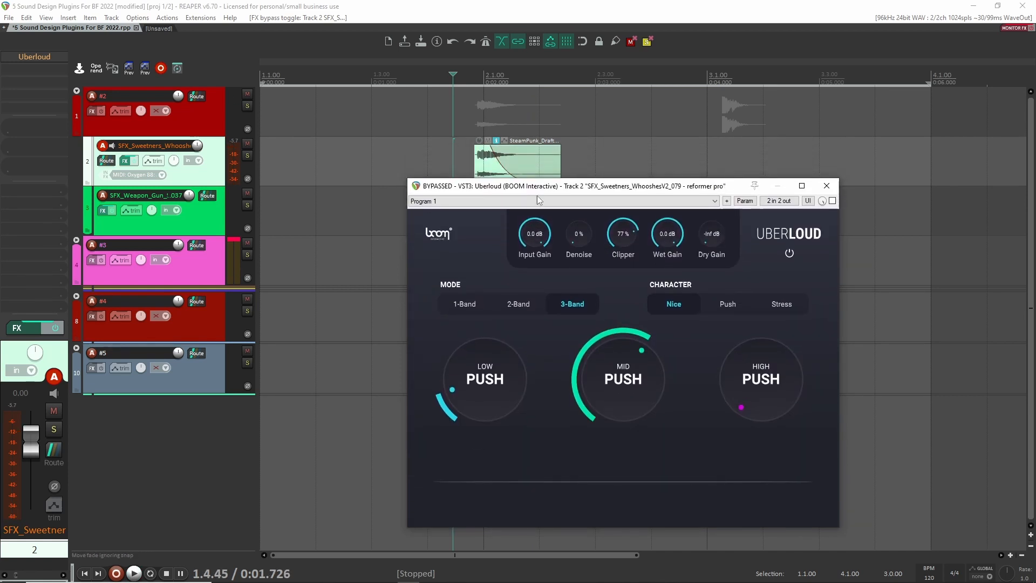
drag(727, 179, 734, 212)
Audition the SteamPunk clip from just before its start with Uberloud bypassed.
click(462, 145)
key(space)
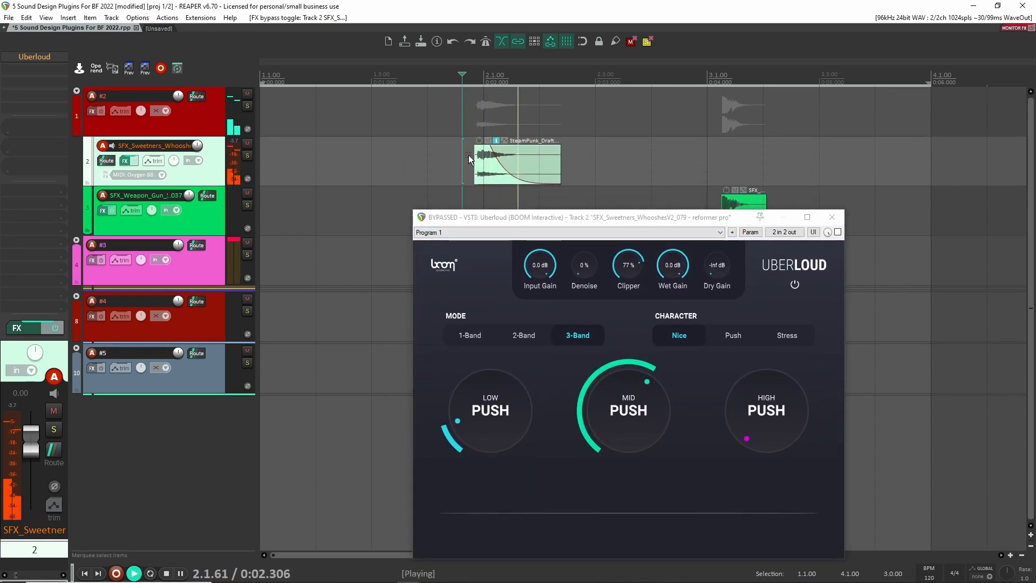
key(space)
key(space)
key(space)
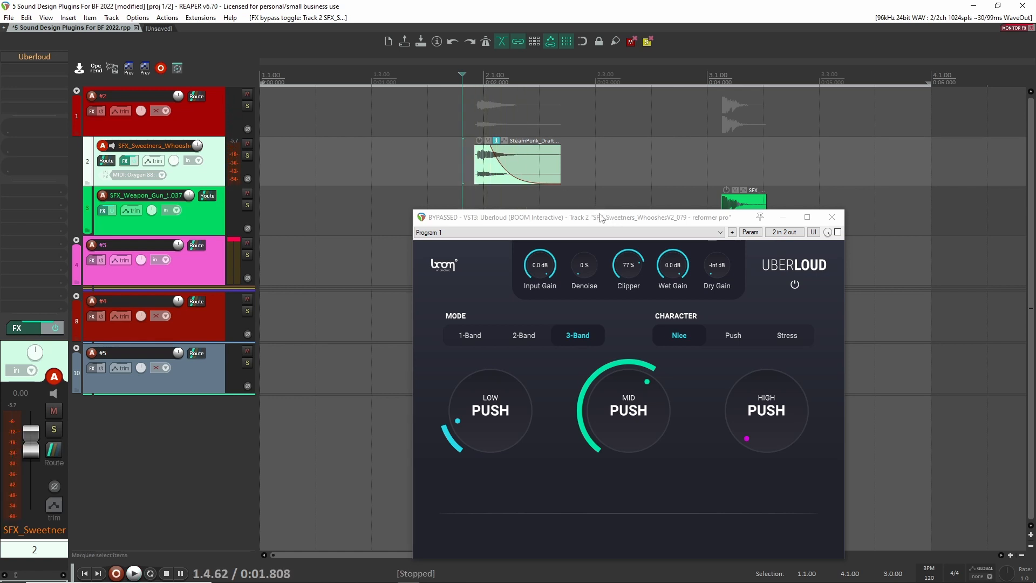
Re-enable Uberloud on the SFX_Sweetners_Whooshes track and audition the SteamPunk clip with the effect.
click(838, 232)
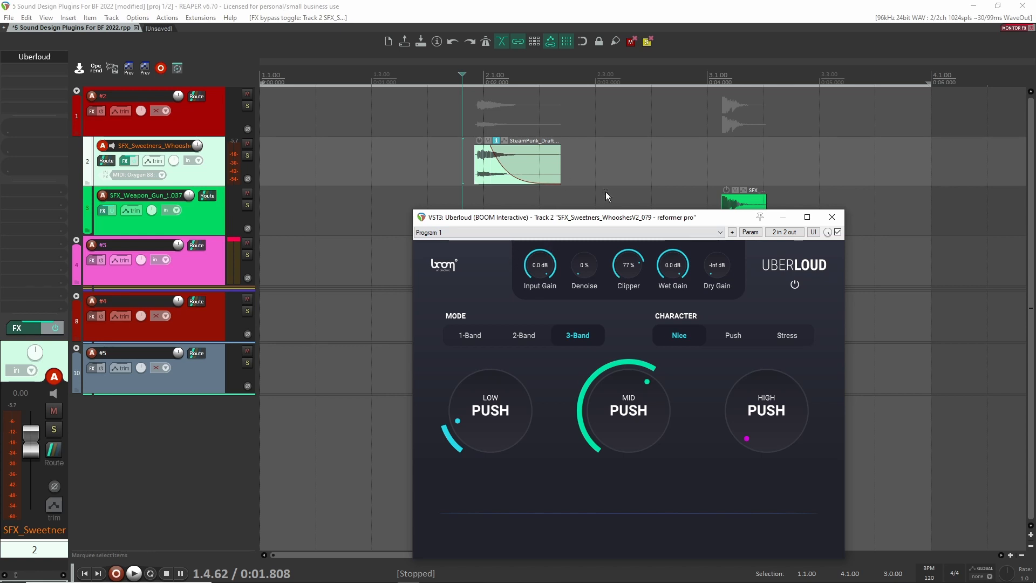
key(space)
key(space)
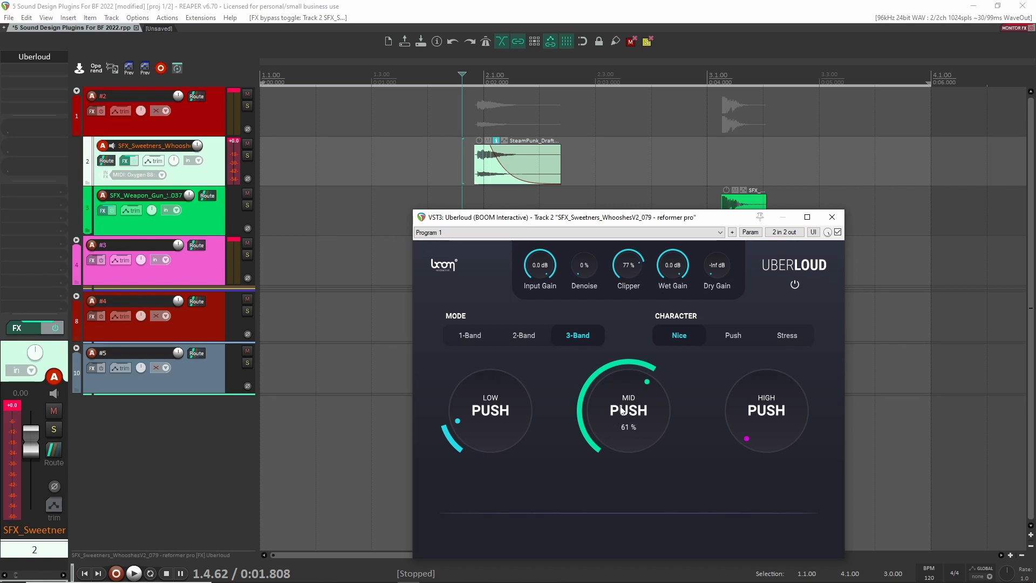
key(space)
key(space)
Set Mid and Low Push to 0% and High Push to 48%, and audition the clip.
drag(639, 378, 632, 458)
drag(483, 421, 486, 453)
drag(786, 435, 782, 372)
key(space)
key(space)
Lower the Clipper to 37%, raise High Push to 68%, and audition the clip.
drag(634, 269, 617, 309)
key(space)
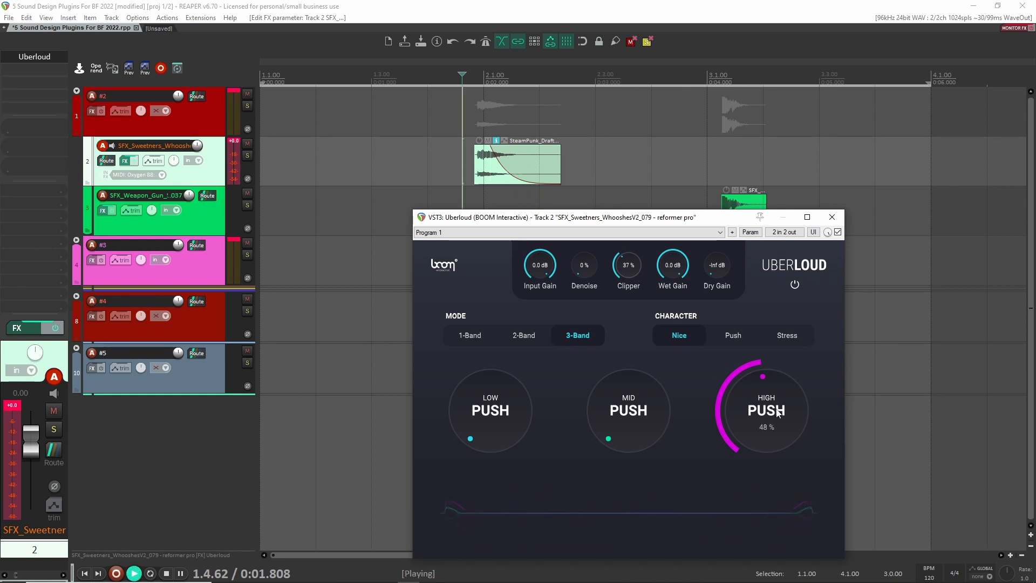
drag(776, 410, 783, 384)
key(space)
key(space)
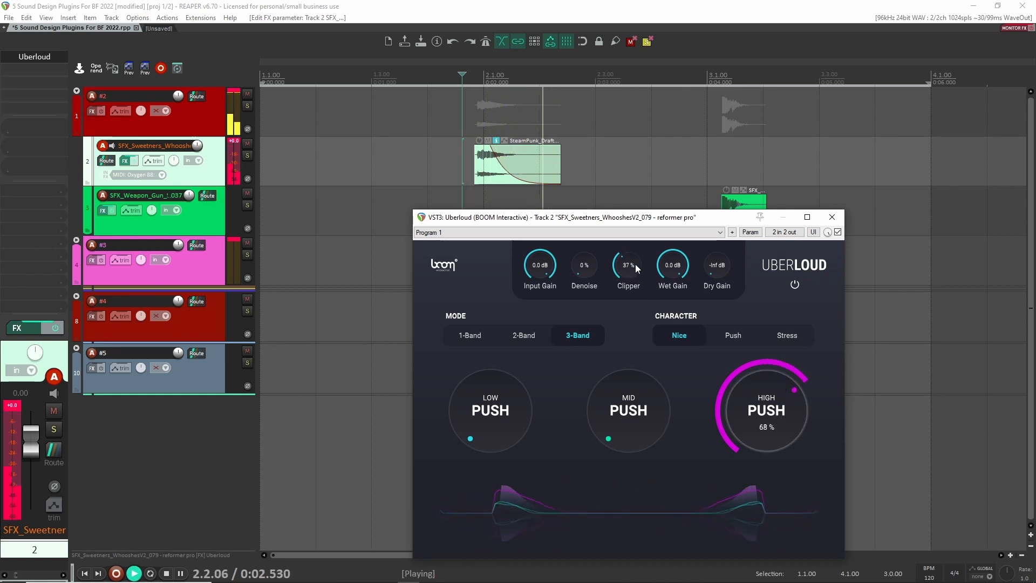
key(space)
Reset the Clipper to 0% and audition the clip without clipping.
double_click(628, 264)
key(space)
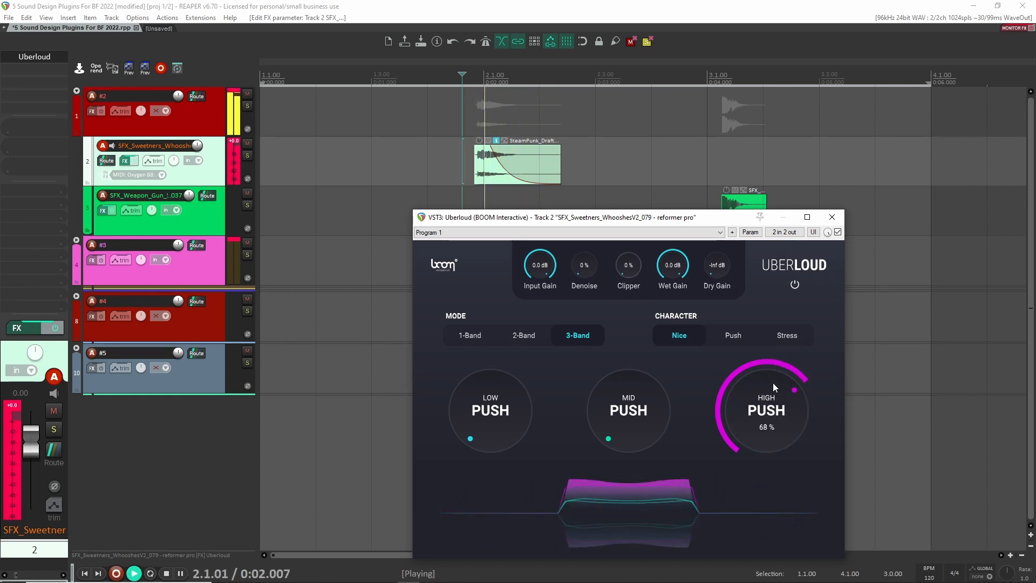
key(space)
Raise Low Push to 60% and Mid Push to 78%, auditioning the clip after each change.
drag(491, 421, 513, 317)
key(space)
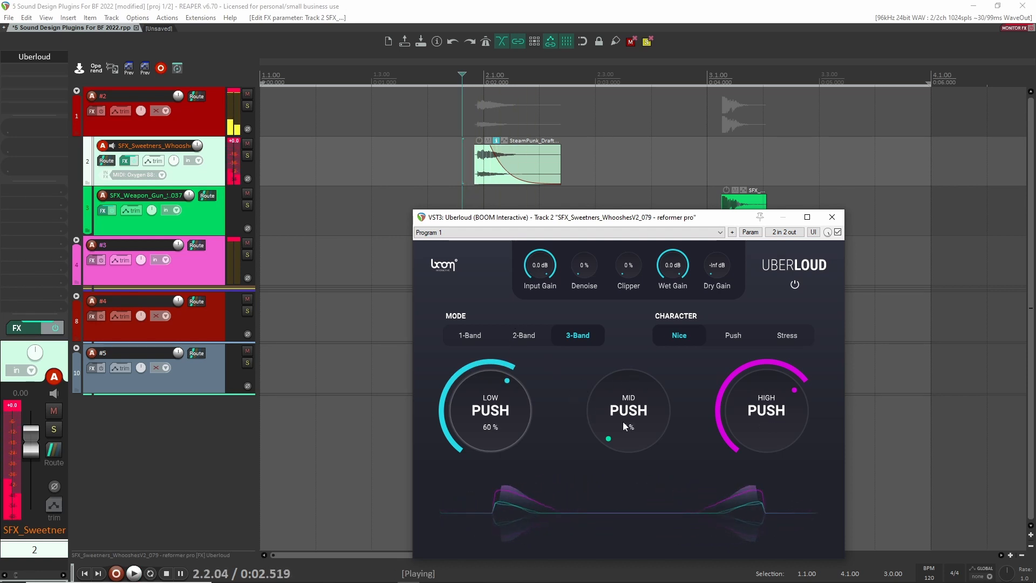
key(space)
drag(623, 423, 661, 398)
key(space)
key(space)
key(space)
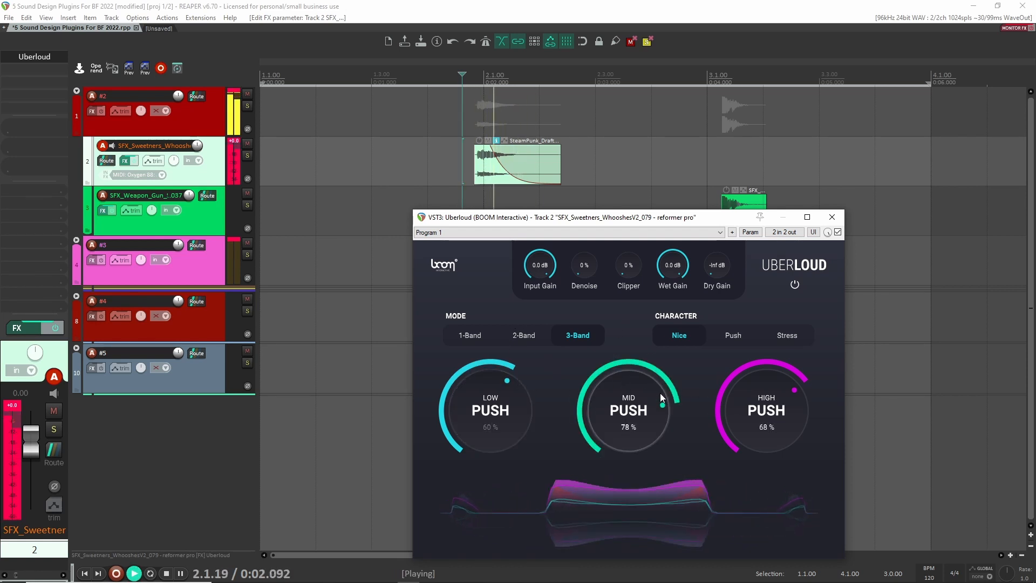
key(space)
Raise High Push to 100% and audition the clip.
drag(766, 421, 766, 372)
key(space)
key(space)
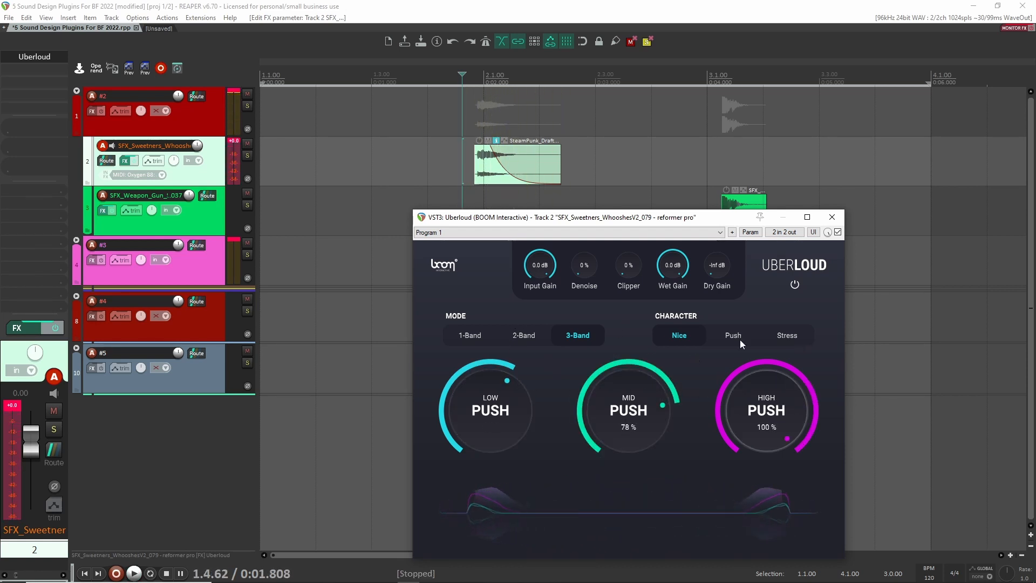
Audition the clip with the Push and Stress characters, and return the character to Nice.
click(740, 339)
key(space)
key(space)
click(786, 334)
key(space)
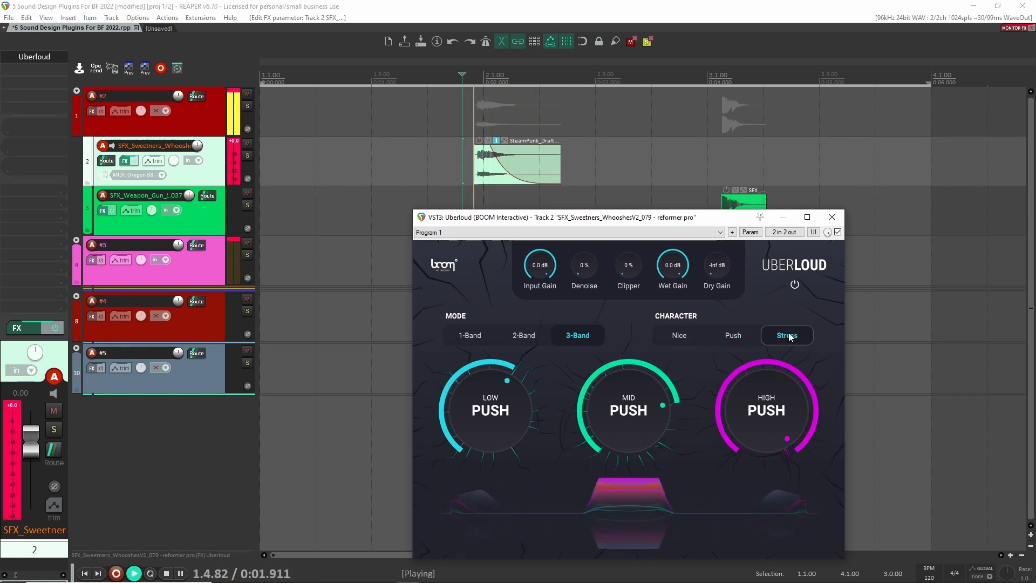
key(space)
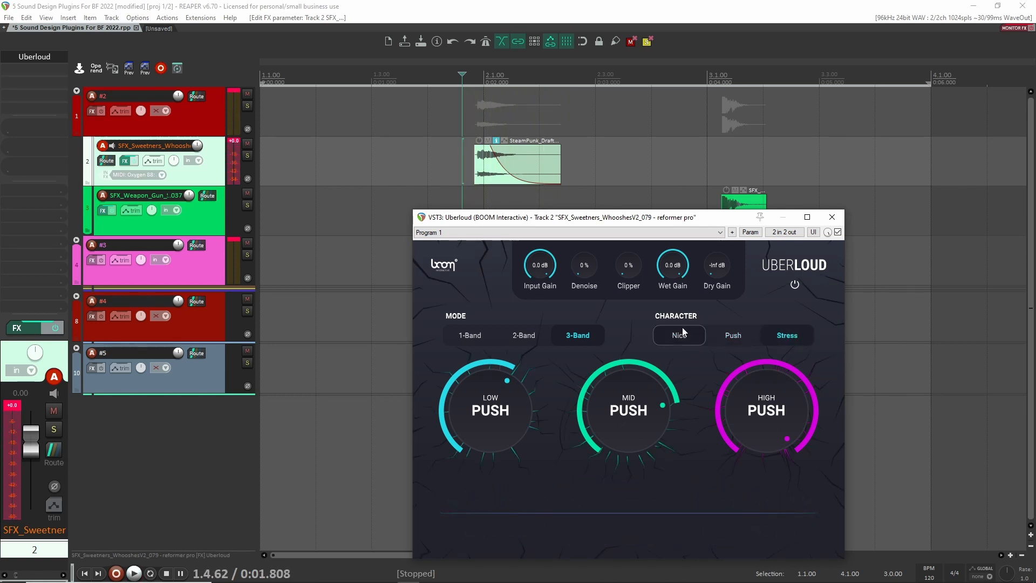
click(681, 334)
Compare the 1-Band and 2-Band modes in Uberloud, leaving the mode on 1-Band.
click(474, 335)
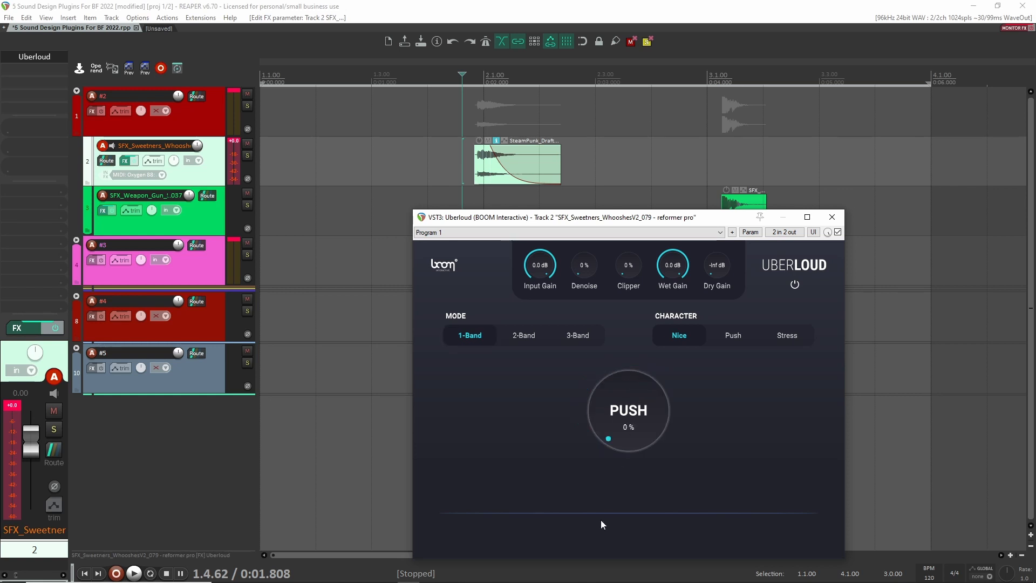
click(510, 335)
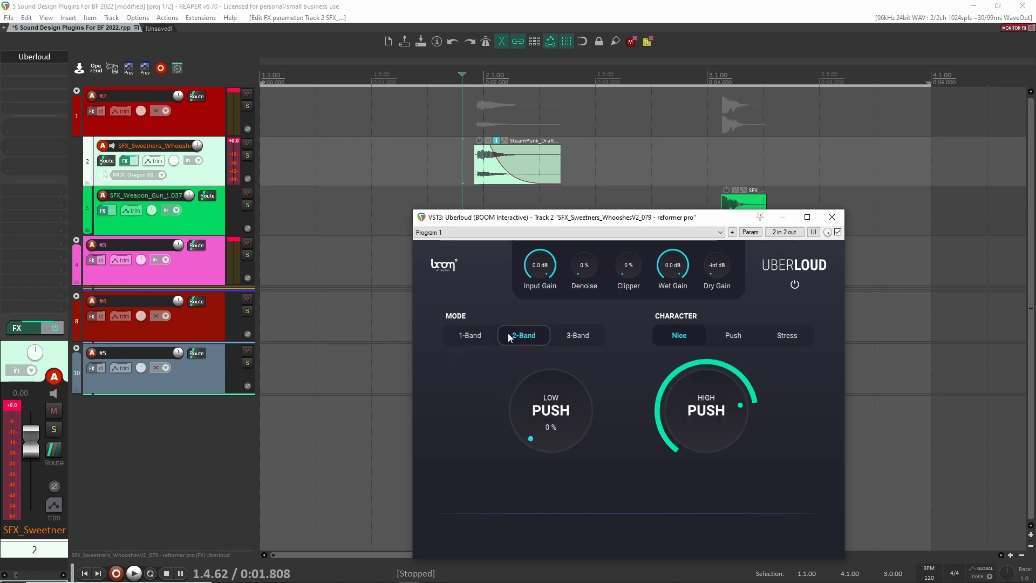
click(480, 335)
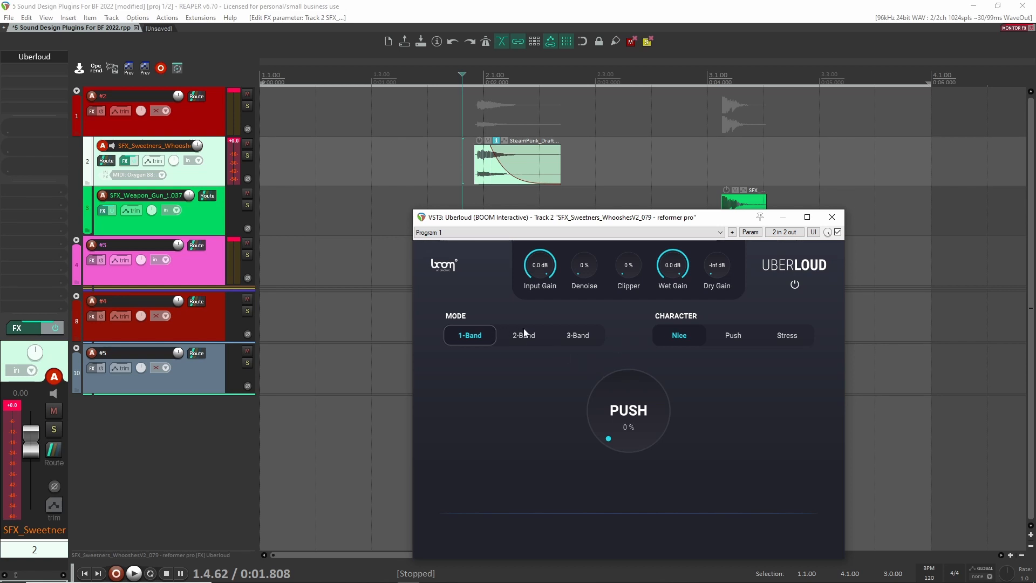
Cycle Uberloud's character through Push and Stress in 1-Band mode, returning to Nice.
click(732, 334)
click(785, 334)
click(695, 335)
click(746, 335)
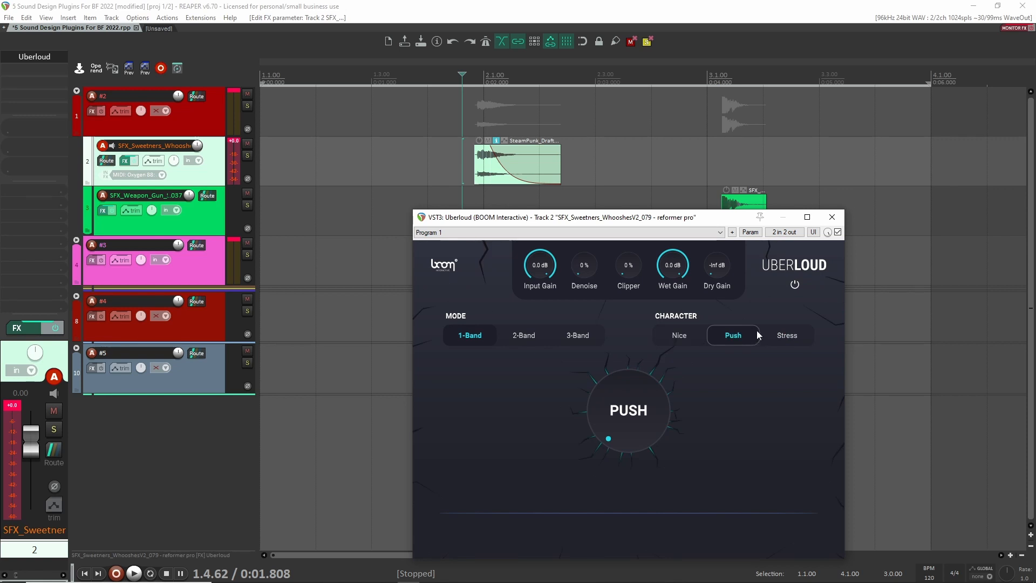
click(695, 335)
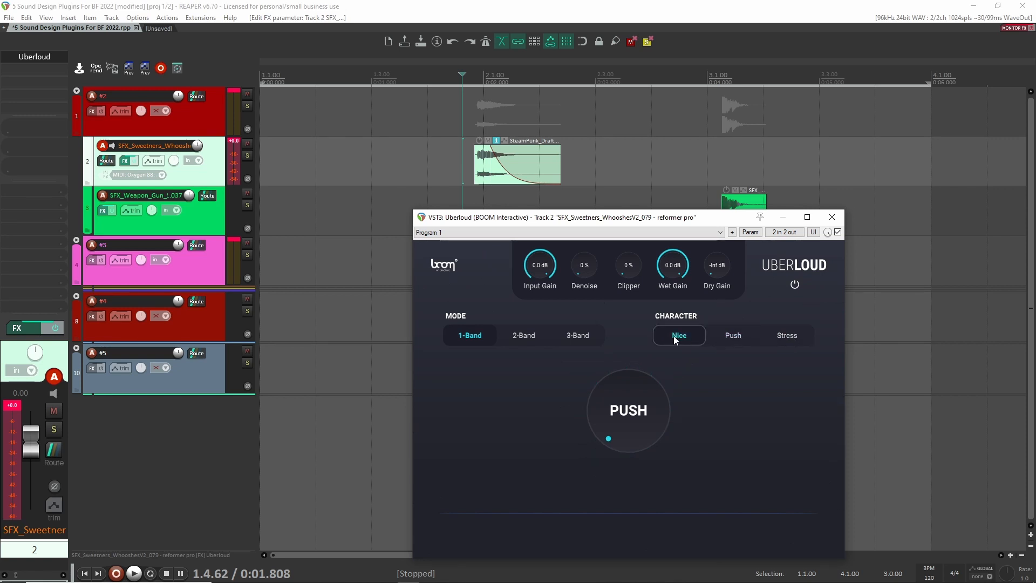
click(726, 336)
click(802, 339)
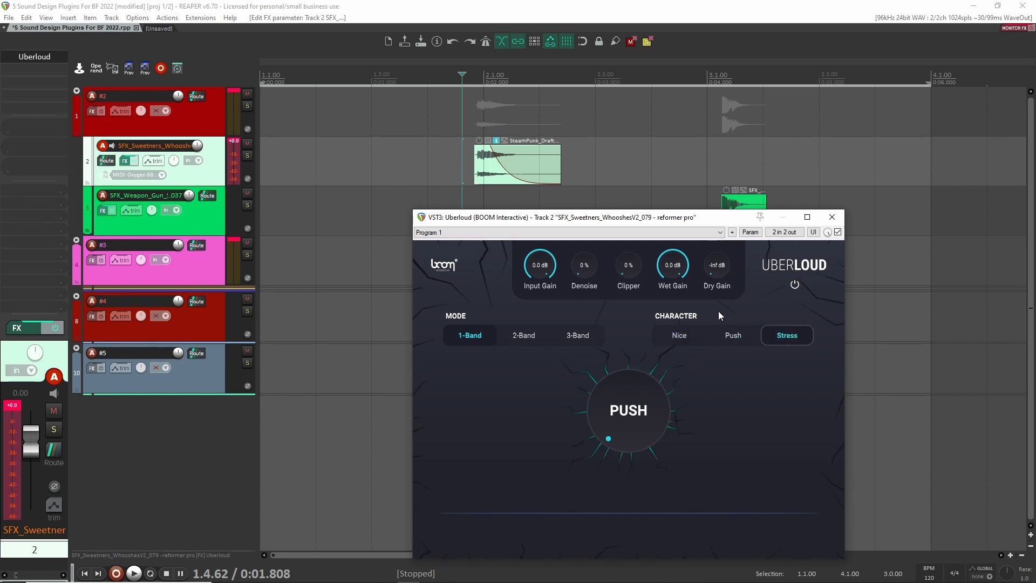
click(691, 333)
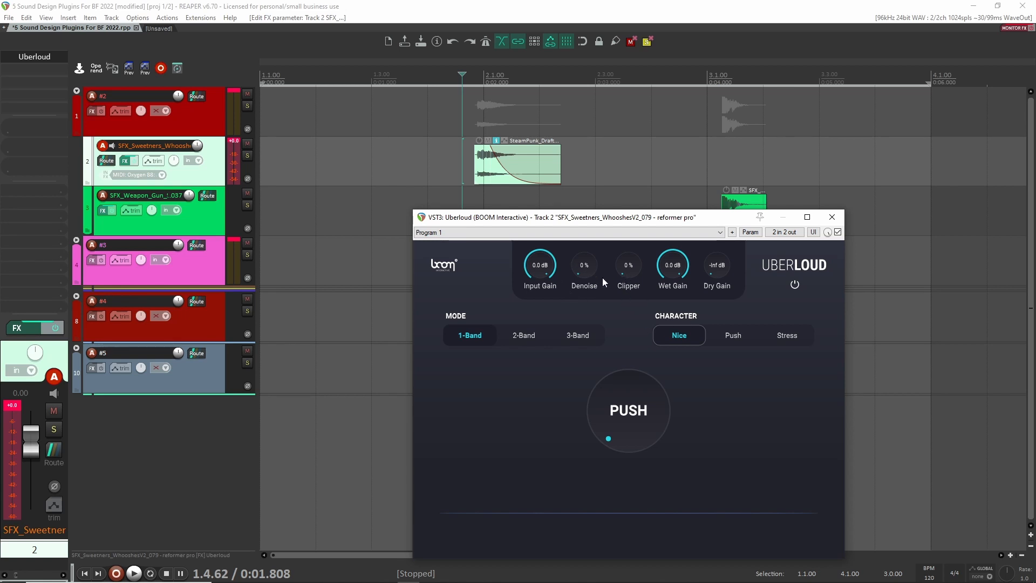
Try Denoise amounts up to 75% and reset Denoise to 0%.
drag(620, 267, 623, 339)
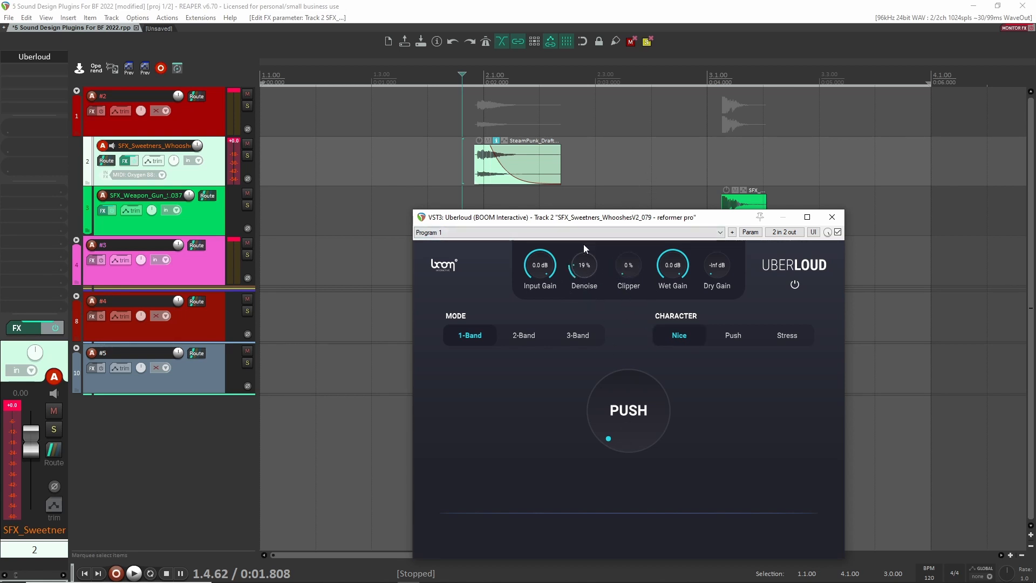
drag(584, 247, 584, 161)
drag(588, 257, 576, 288)
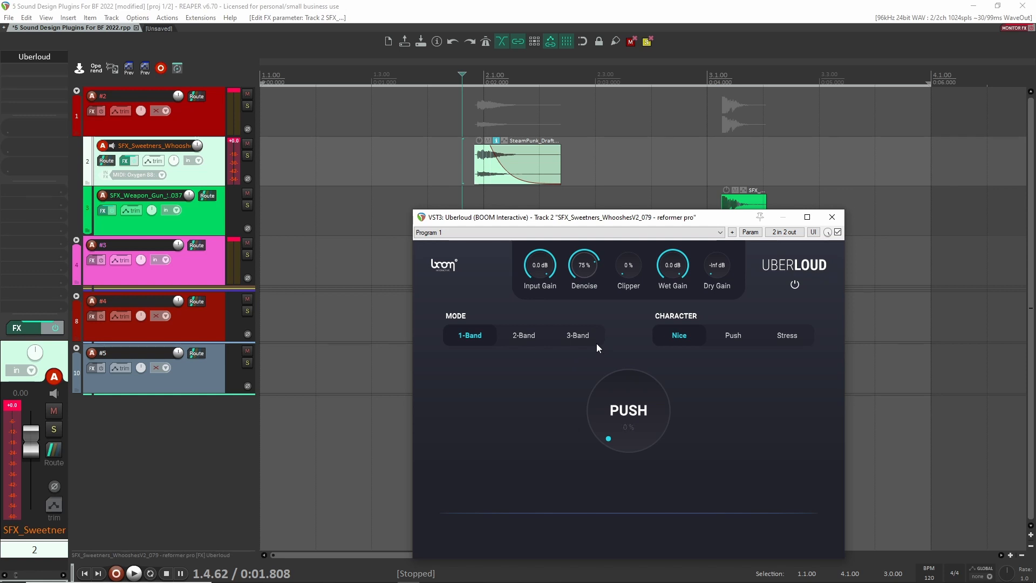
double_click(585, 272)
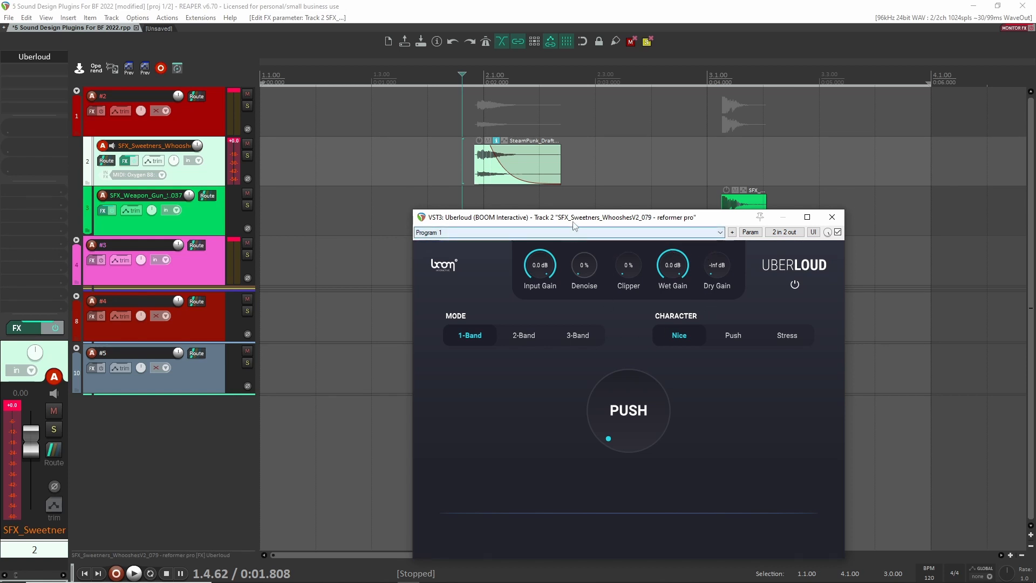
Place the playhead just before the SteamPunk clip and play it with Uberloud in 1-Band Nice mode at 0% Push.
mouse_move(575, 220)
mouse_down()
mouse_move(666, 243)
mouse_move(556, 222)
mouse_up()
click(457, 151)
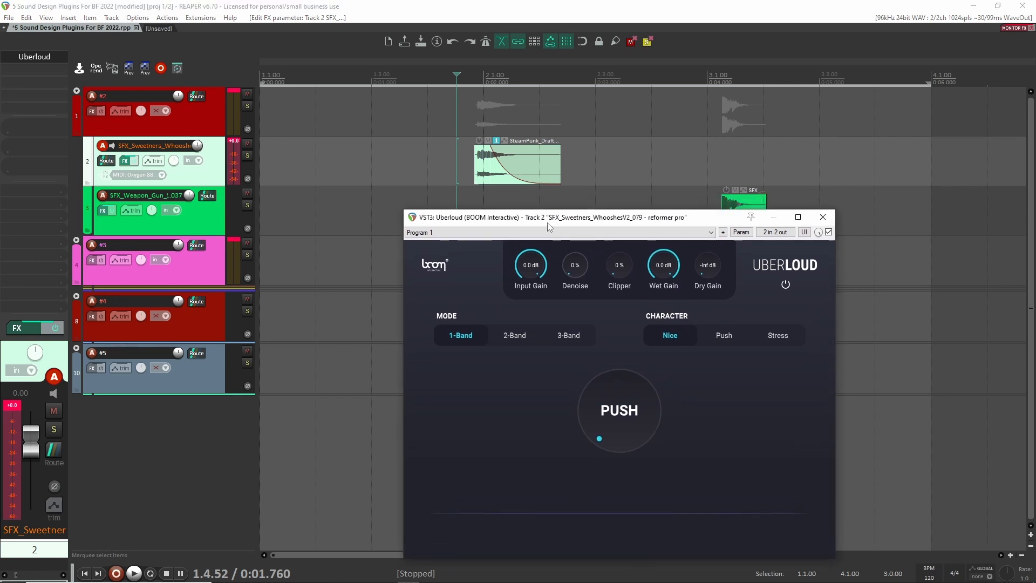
click(469, 164)
key(space)
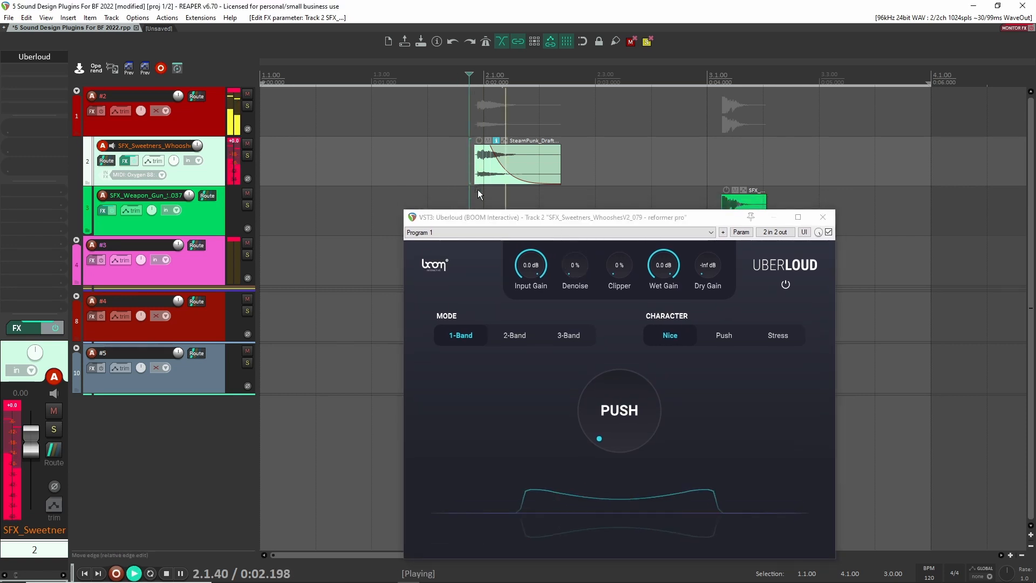
Audition the SteamPunk clip with Uberloud's Push at 56% and 82%, finishing by resetting Push to 0%.
key(space)
drag(587, 412, 588, 345)
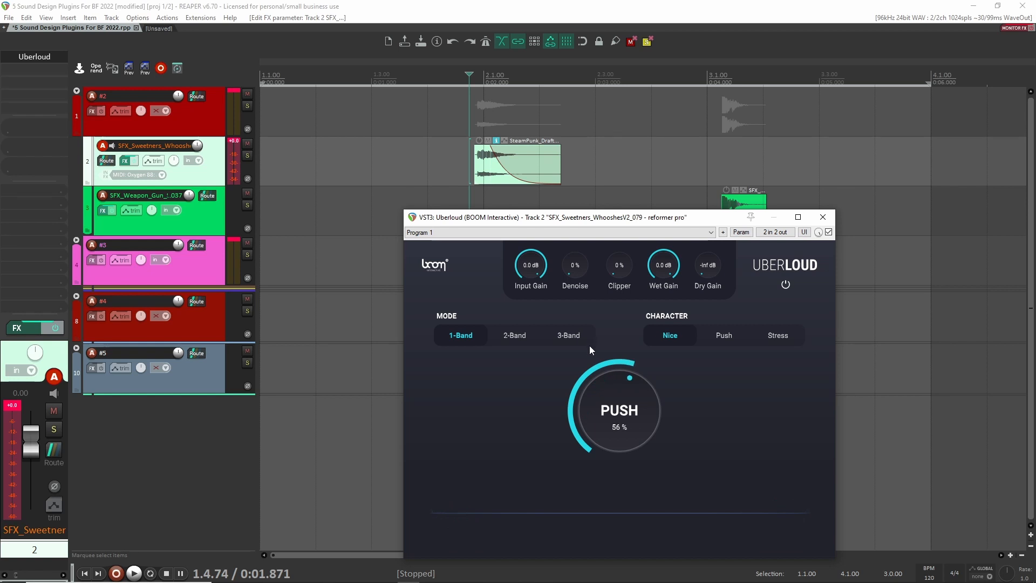
key(space)
key(space)
drag(649, 417, 633, 381)
key(space)
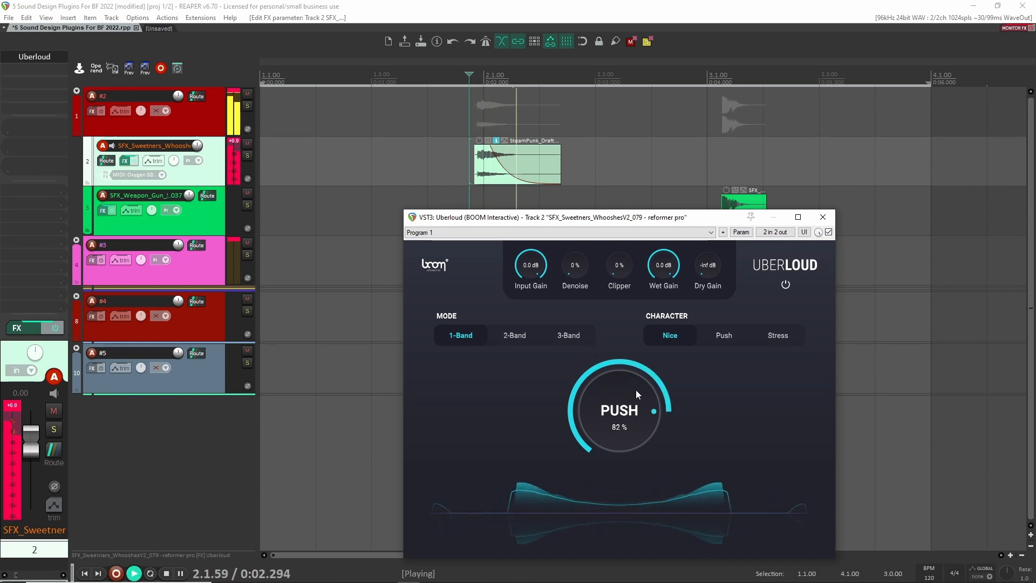
key(space)
key(space)
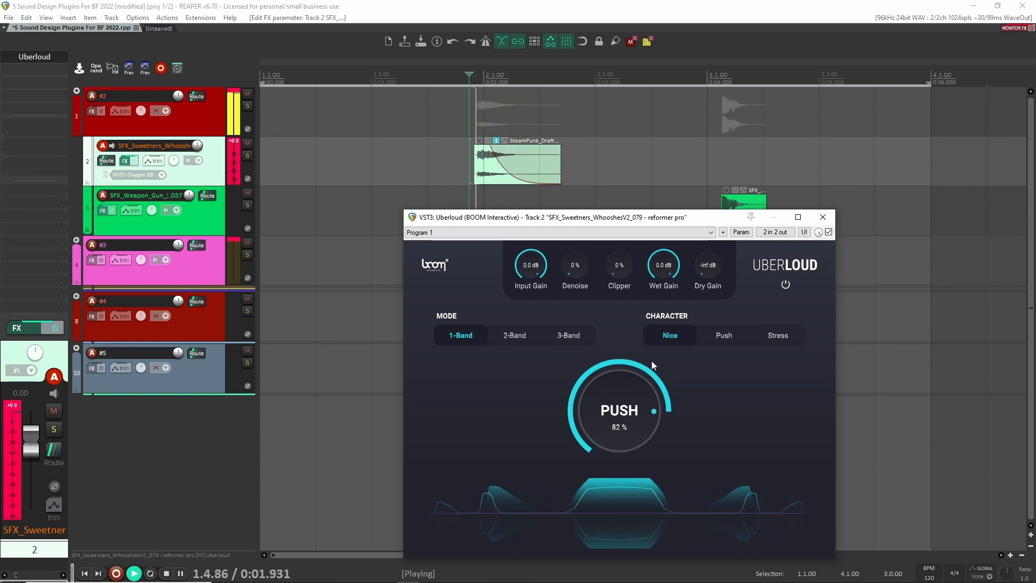
key(space)
drag(636, 390, 606, 491)
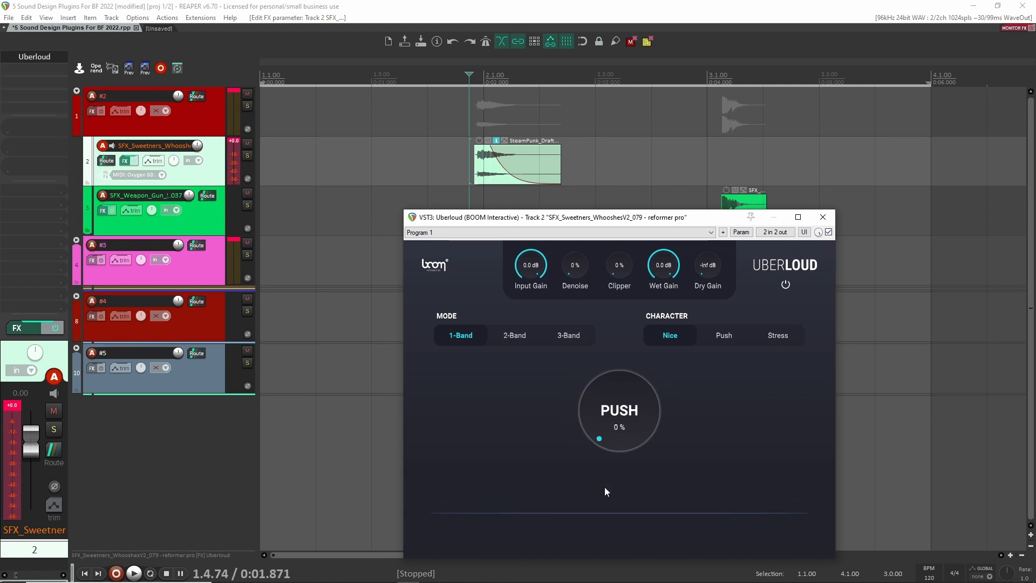
Switch Uberloud to 3-Band mode and reset the Low, Mid and High Push amounts to 0%.
click(527, 335)
click(572, 335)
click(529, 338)
click(566, 341)
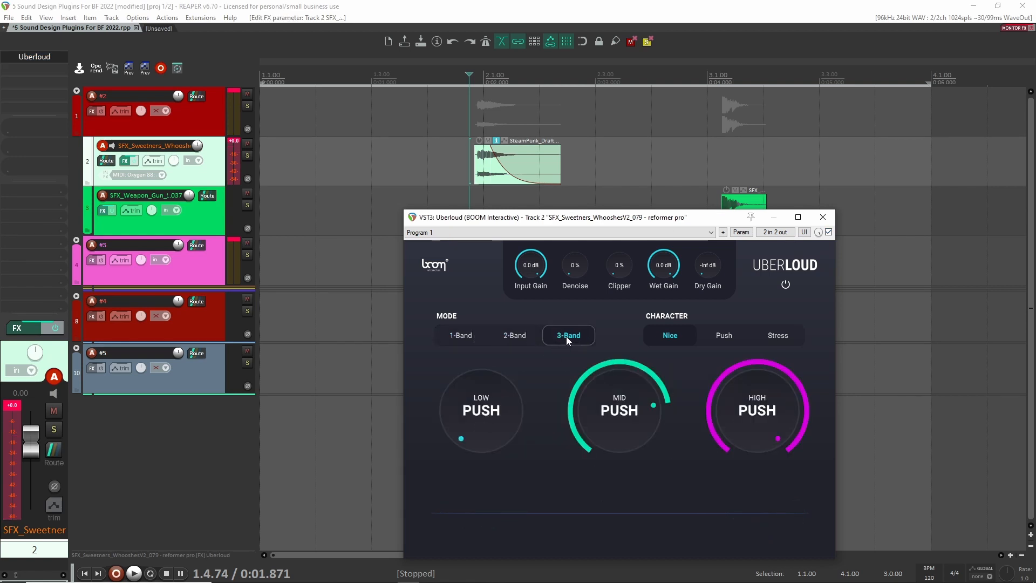
double_click(610, 384)
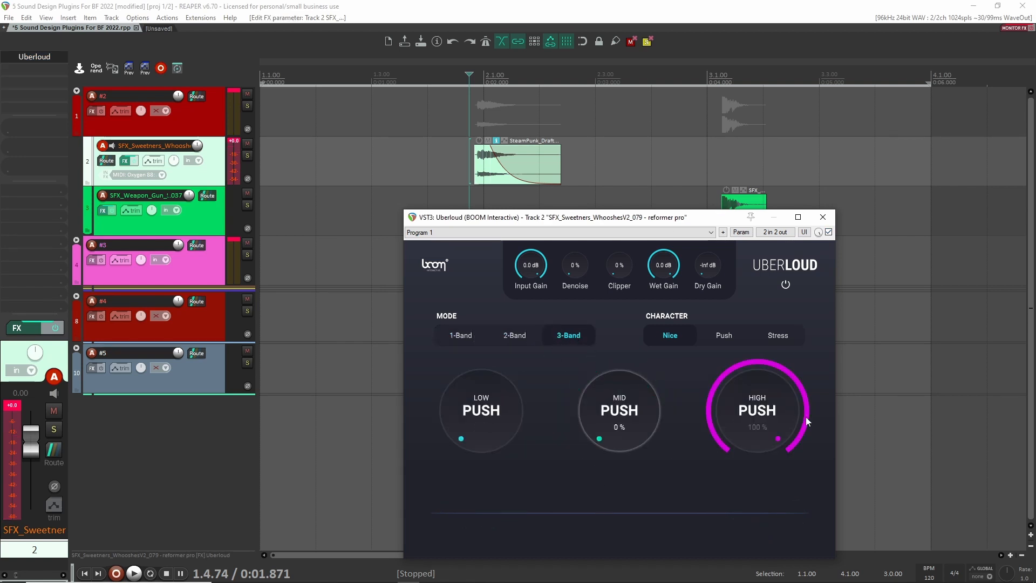
double_click(771, 380)
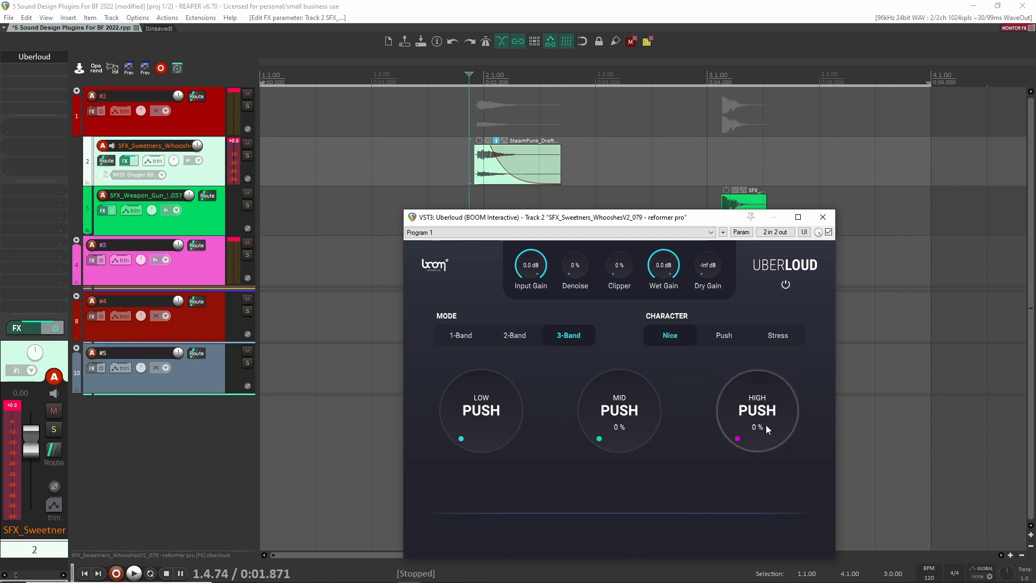
drag(482, 408, 476, 396)
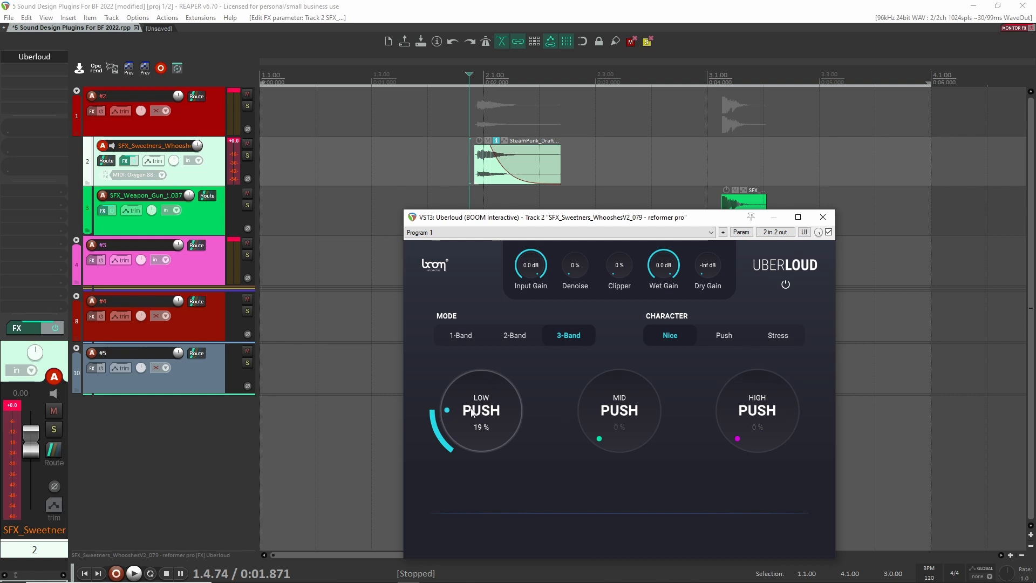
double_click(471, 409)
Audition the clip with High Push at 28%, adjusting it slightly between playbacks.
drag(776, 430, 752, 451)
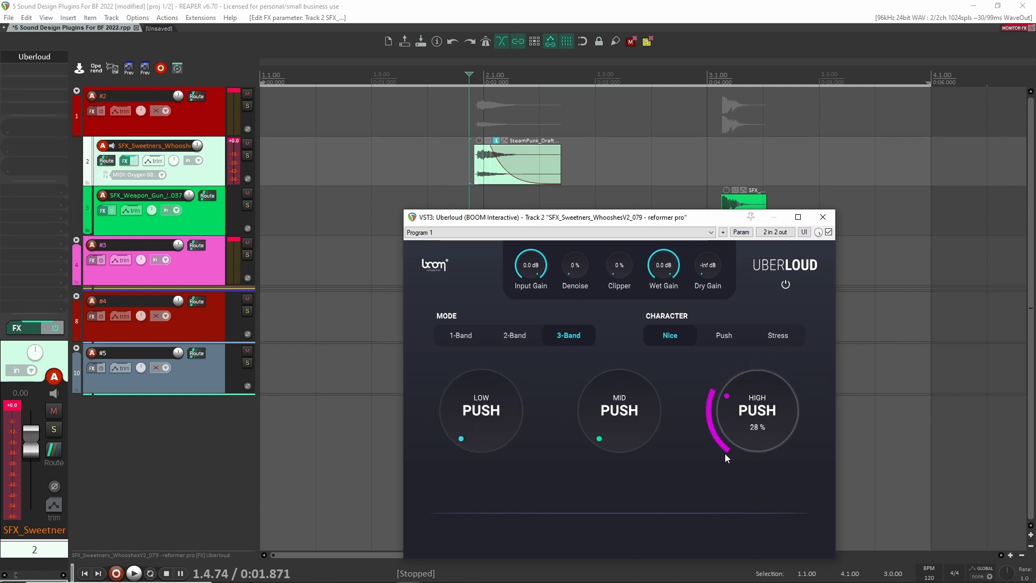
key(space)
key(space)
mouse_move(723, 399)
mouse_down()
mouse_move(737, 381)
mouse_move(737, 402)
mouse_up()
key(space)
key(space)
Audition the clip with Low Push at 52% and at an adjusted amount, ending with Low Push reset to 0%.
drag(496, 415, 470, 352)
key(space)
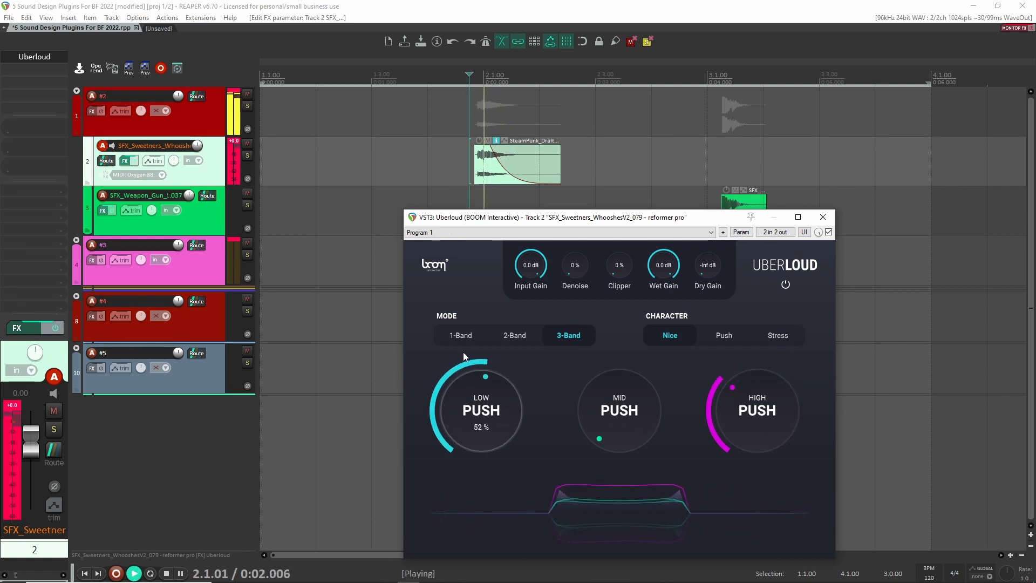
key(space)
key(space)
key(space)
mouse_move(478, 399)
mouse_down()
mouse_move(470, 381)
mouse_move(487, 399)
mouse_up()
key(space)
key(space)
key(space)
key(space)
double_click(487, 405)
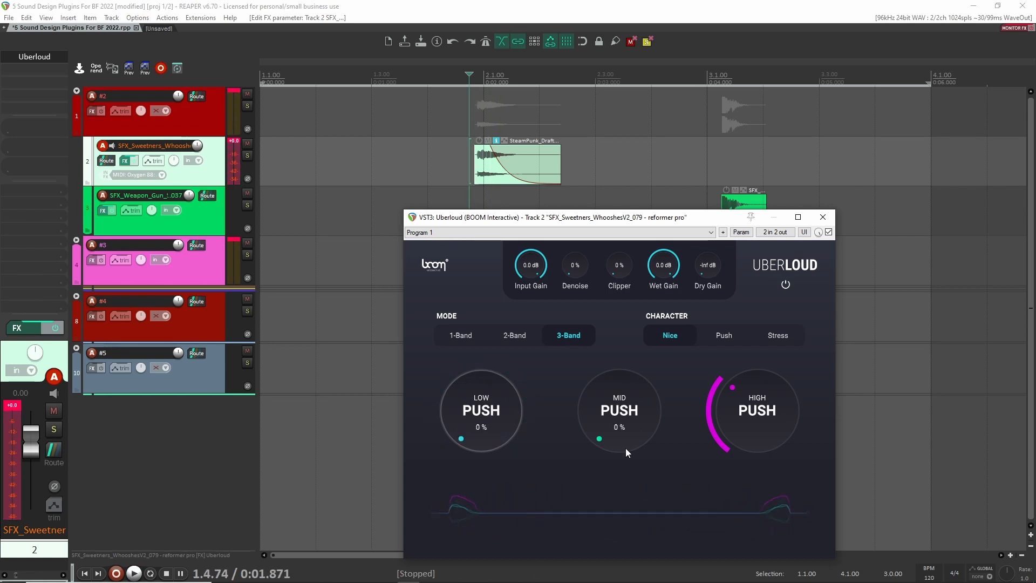
Audition the clip repeatedly with Mid Push at 82%, finishing by resetting Mid and High Push to 0%.
drag(626, 448, 613, 397)
key(space)
key(space)
key(space)
key(space)
key(space)
key(space)
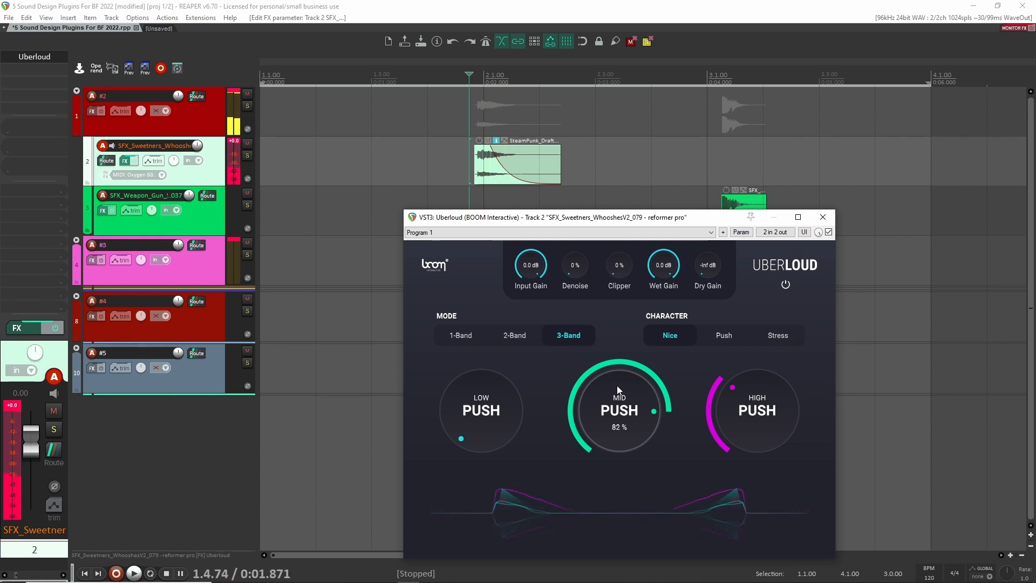
double_click(617, 393)
double_click(755, 404)
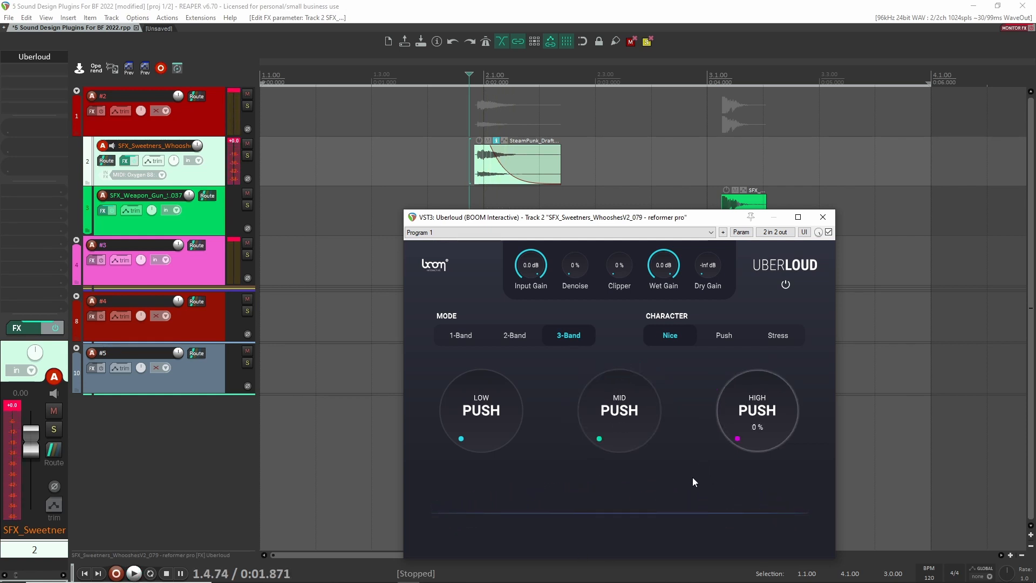
Close Uberloud and briefly show the Trackspacer 2.5 interface on the SFX_Sweetners_WhooshesV2_031 track.
click(823, 217)
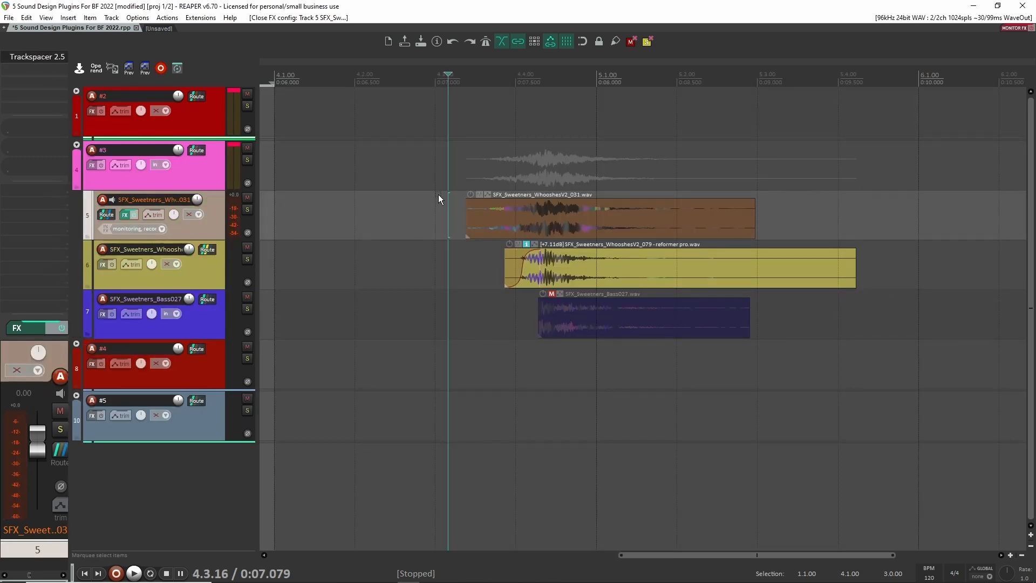
click(60, 54)
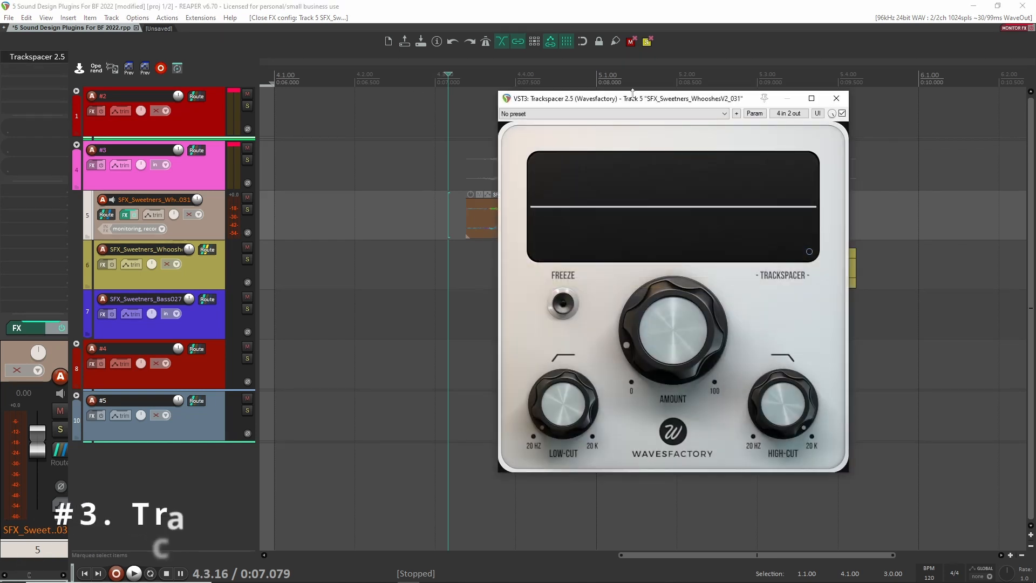
drag(650, 102, 261, 49)
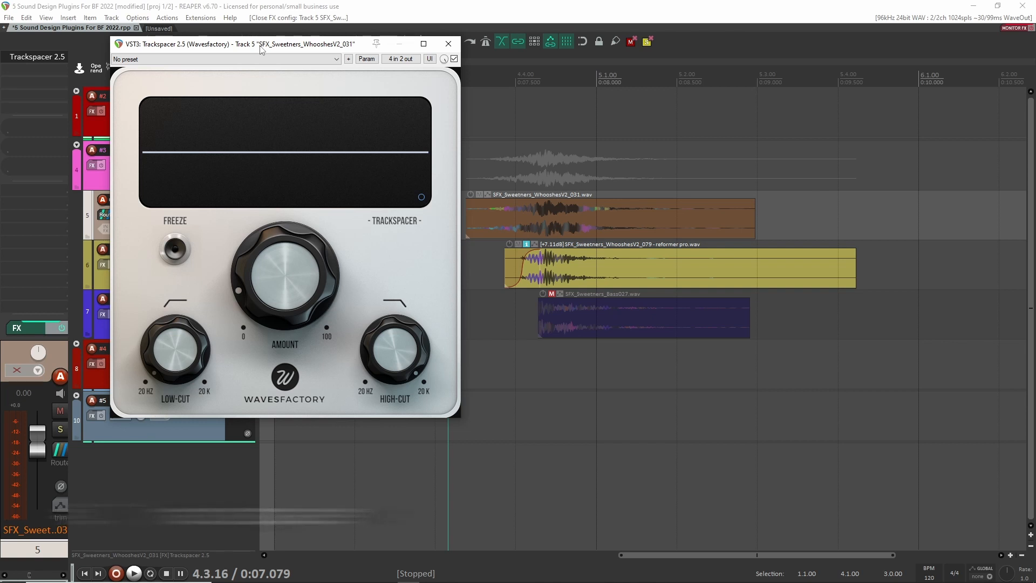
click(448, 44)
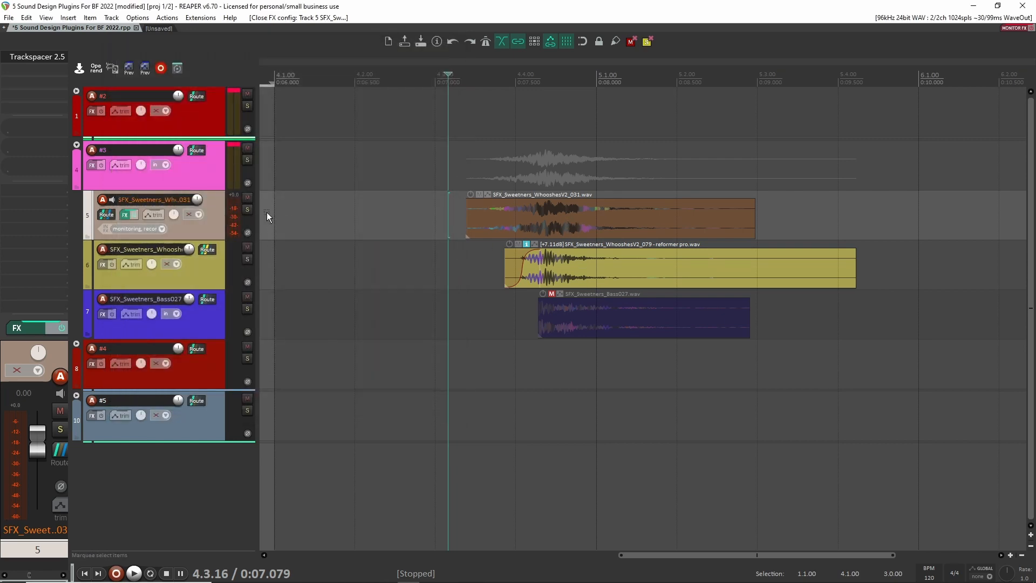
Solo and play the WhooshesV2_031 track and the WhooshesV2_079 reformer pro track in turn, ending with solo cleared.
click(247, 209)
key(space)
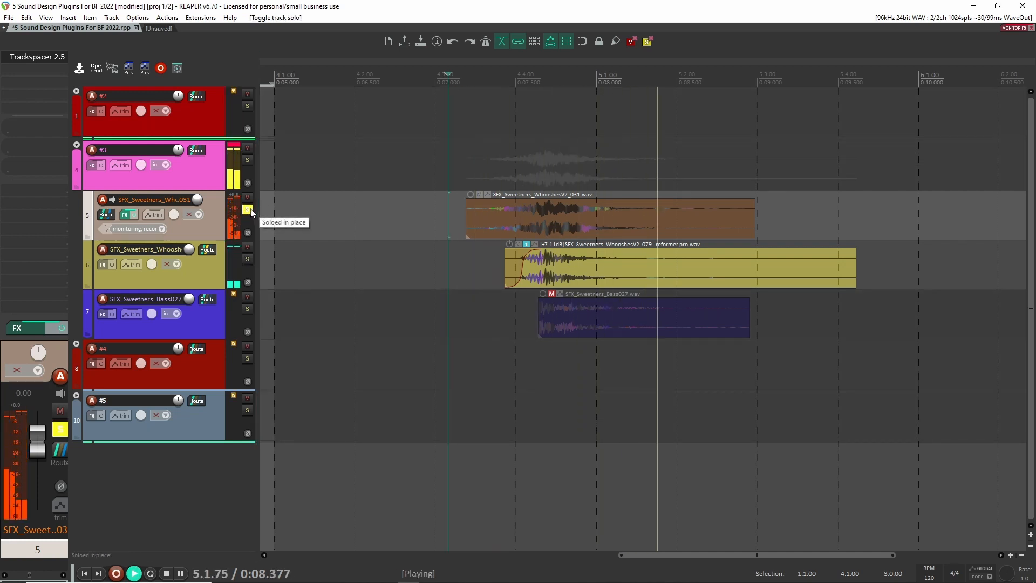
key(space)
click(247, 260)
key(space)
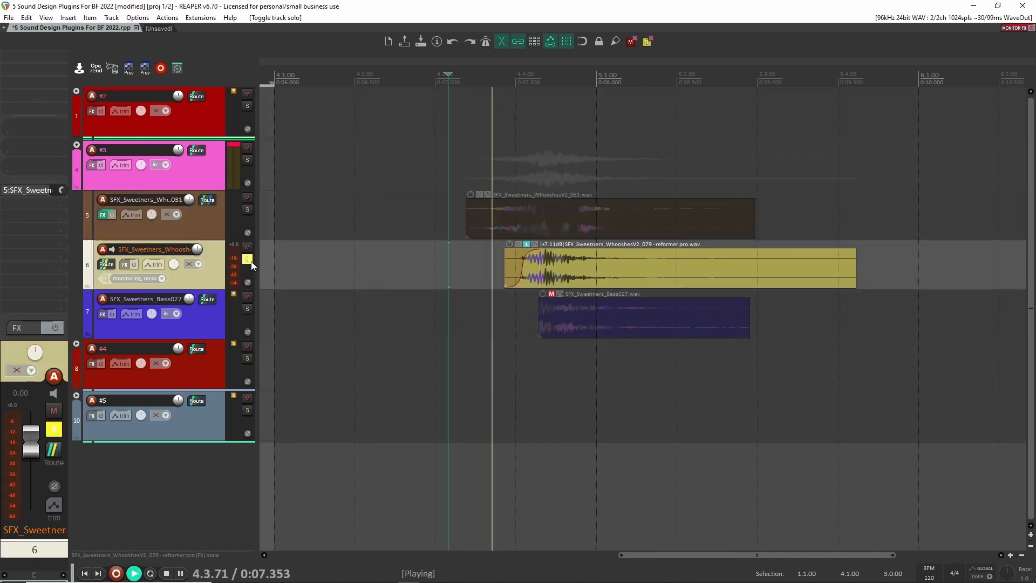
click(247, 260)
key(space)
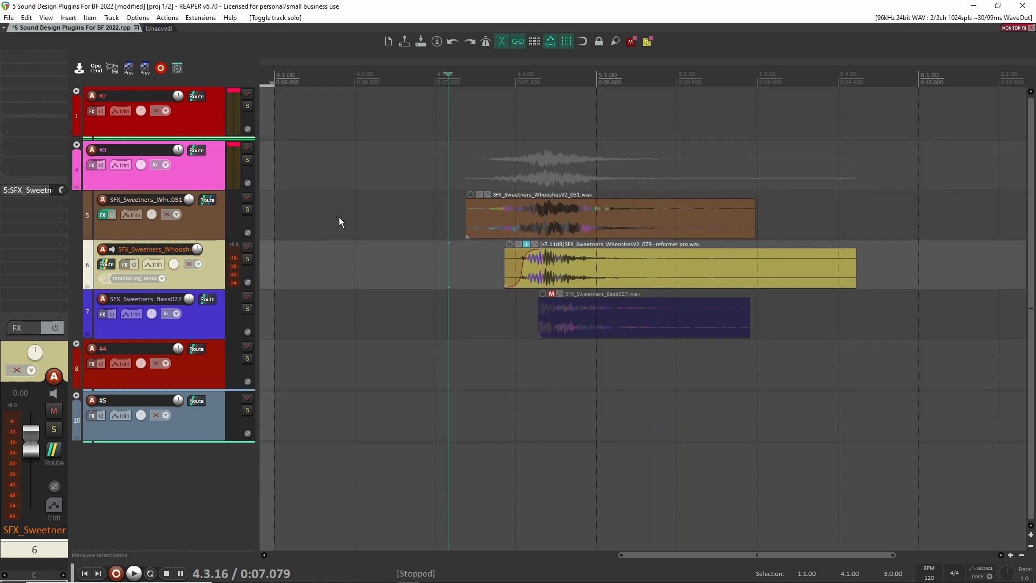
Play both whoosh layers together, bypass Trackspacer 2.5 on the WhooshesV2_031 track, and play them again for comparison.
key(space)
click(161, 223)
key(space)
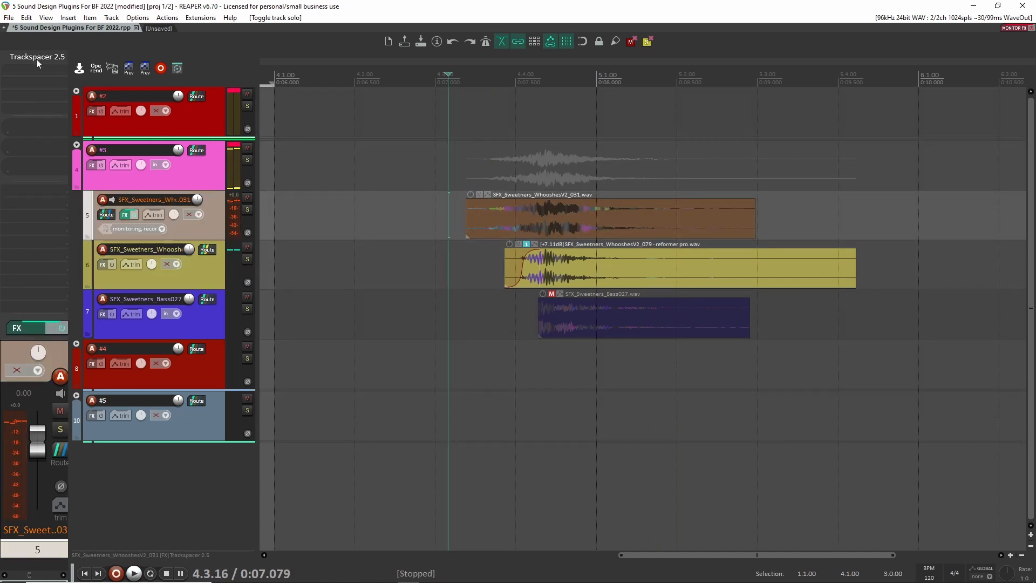
shift+click(36, 58)
key(space)
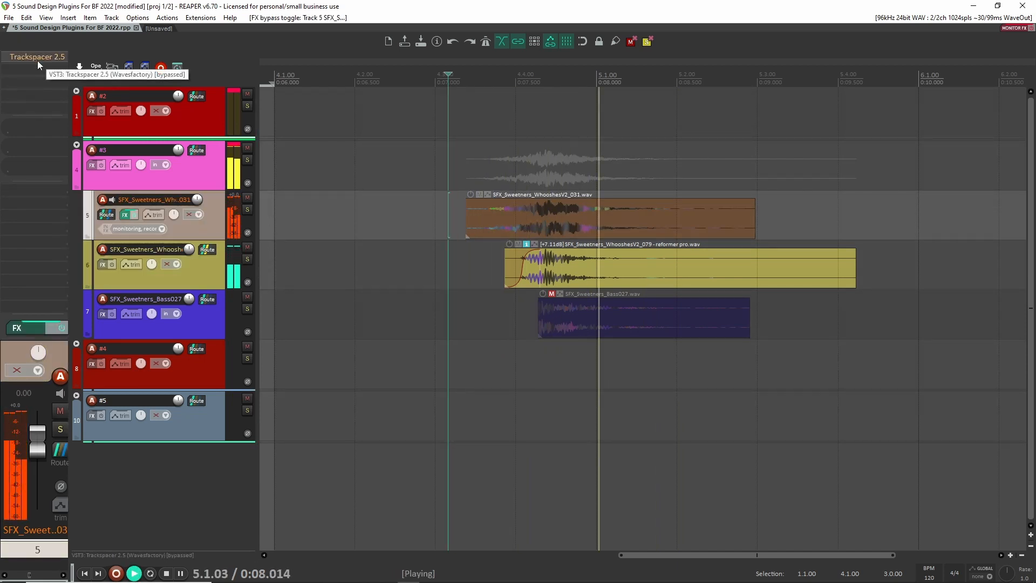
key(space)
key(space)
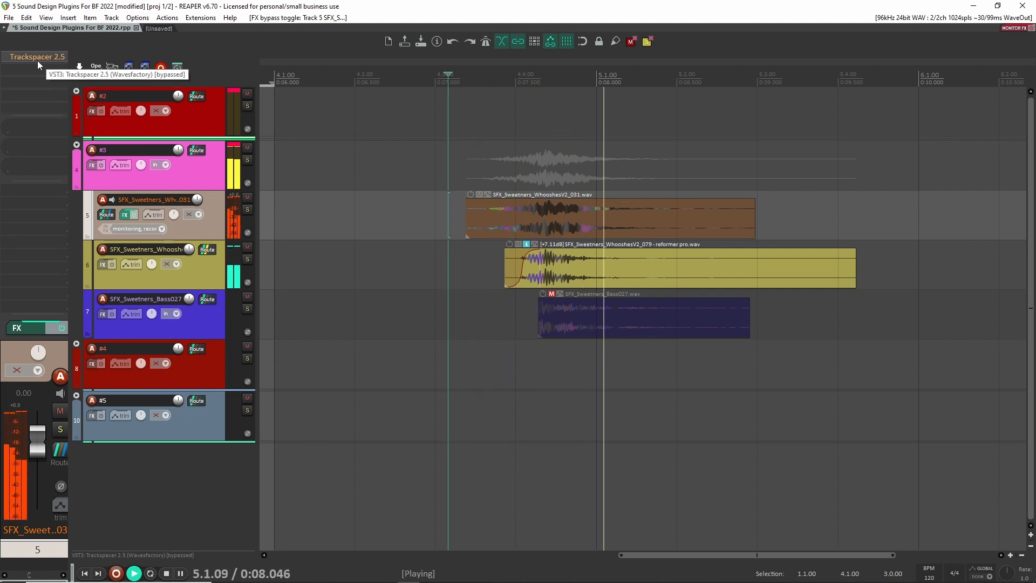
key(space)
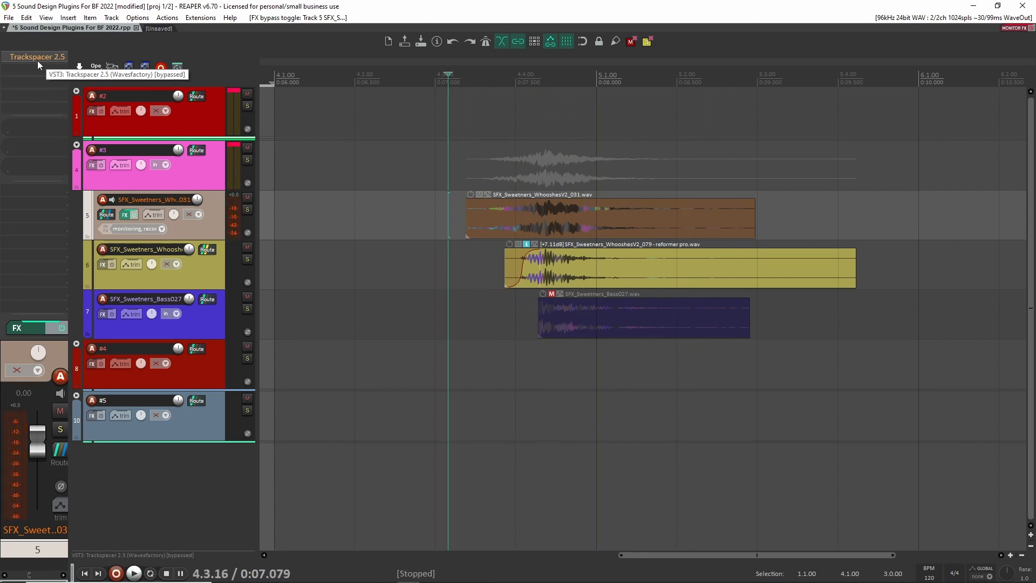
click(573, 267)
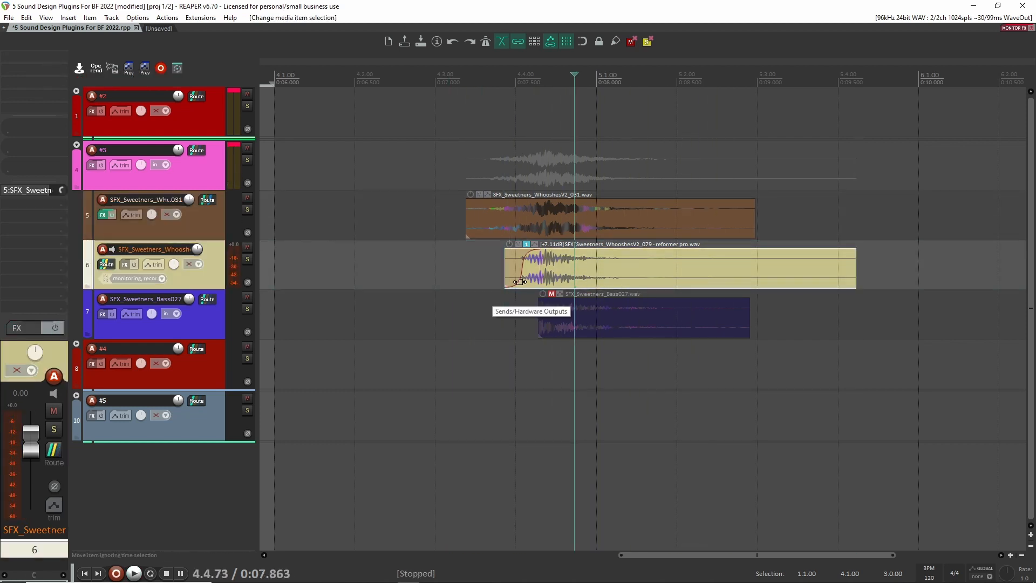
click(469, 256)
click(536, 228)
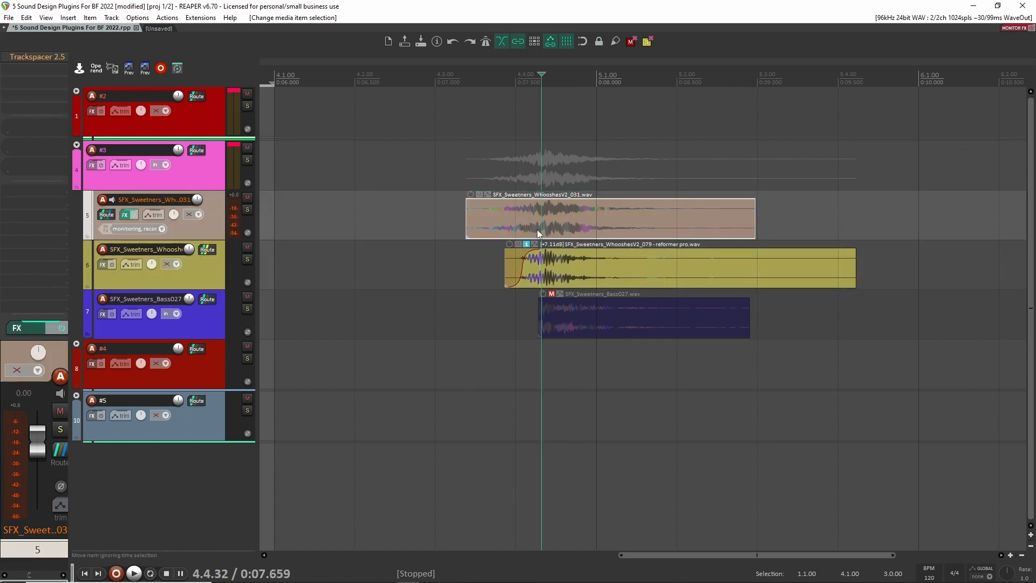
click(471, 269)
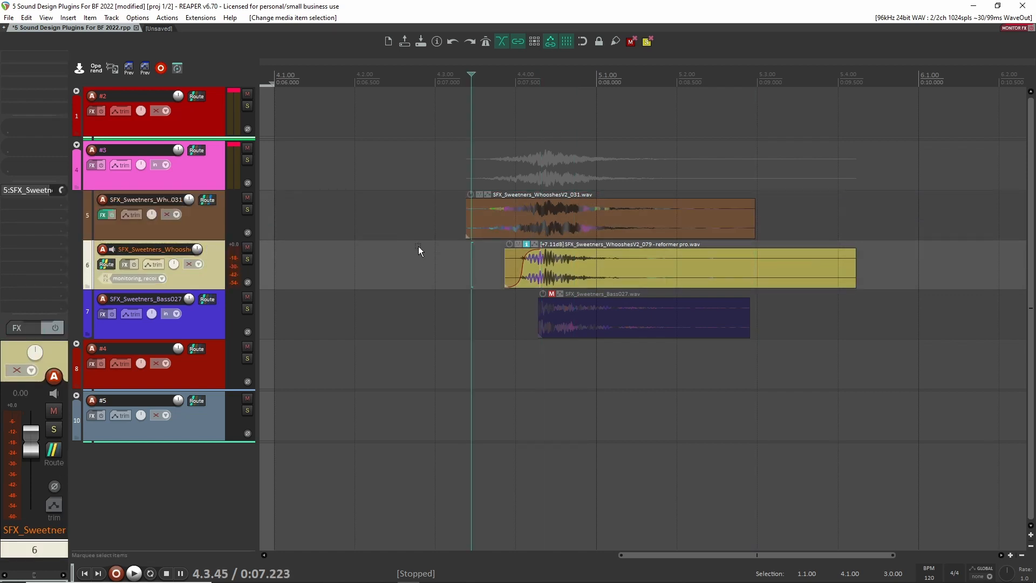
click(608, 284)
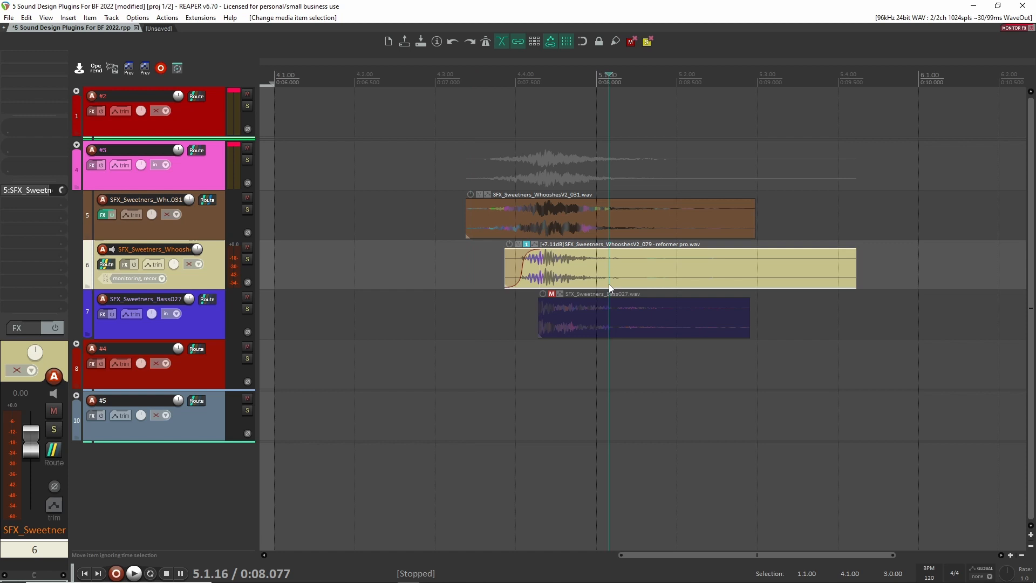
Add a send from the WhooshesV2_079 track to the WhooshesV2_031 track and change its destination audio channels.
click(572, 268)
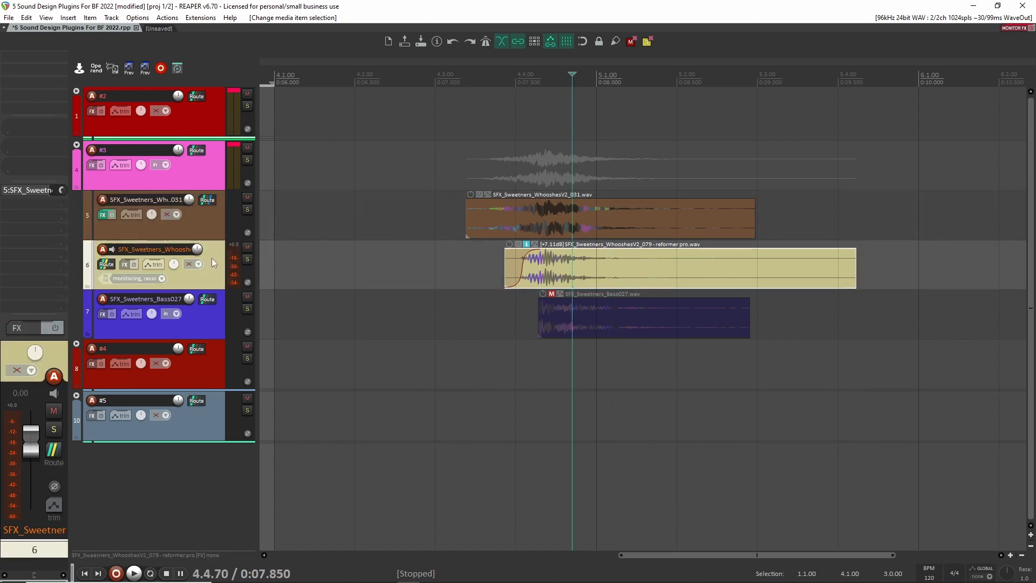
drag(208, 204, 209, 204)
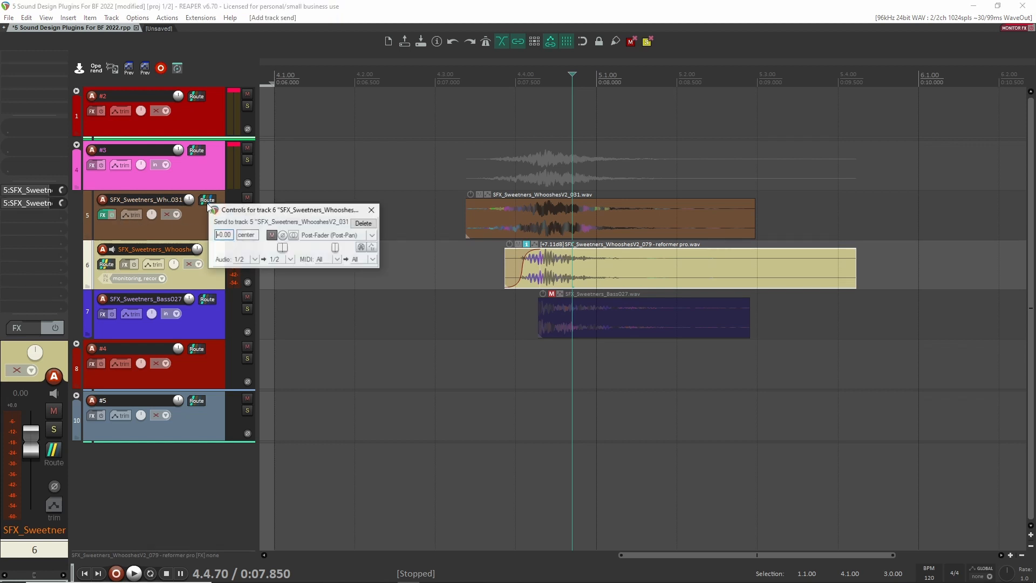
click(286, 259)
click(331, 292)
Raise Trackspacer's Amount on the WhooshesV2_031 track to about halfway, keeping its window clear of the clips.
click(628, 221)
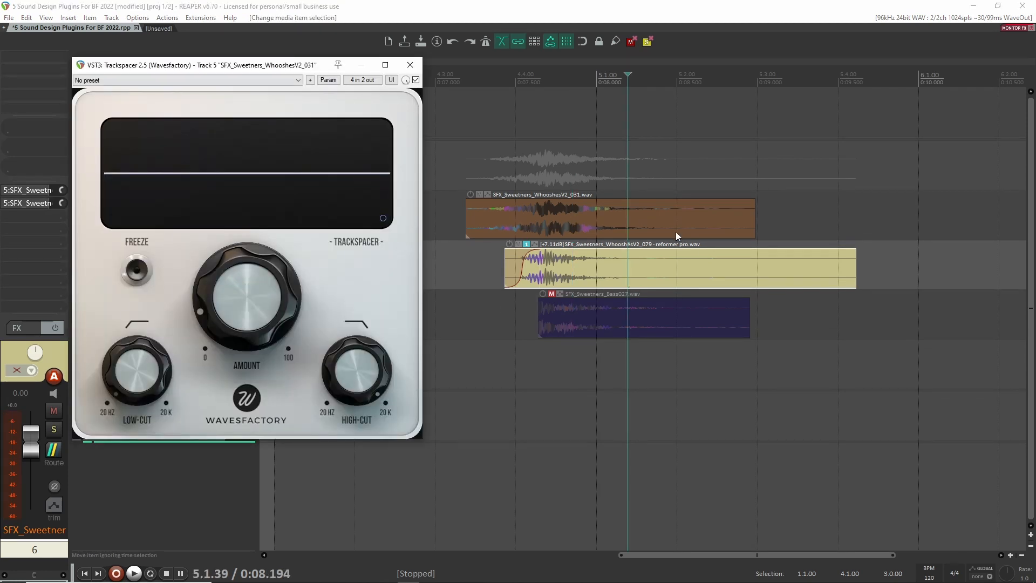
click(668, 268)
click(633, 217)
drag(296, 69, 645, 74)
mouse_move(573, 308)
drag(573, 308, 606, 178)
drag(606, 76, 248, 81)
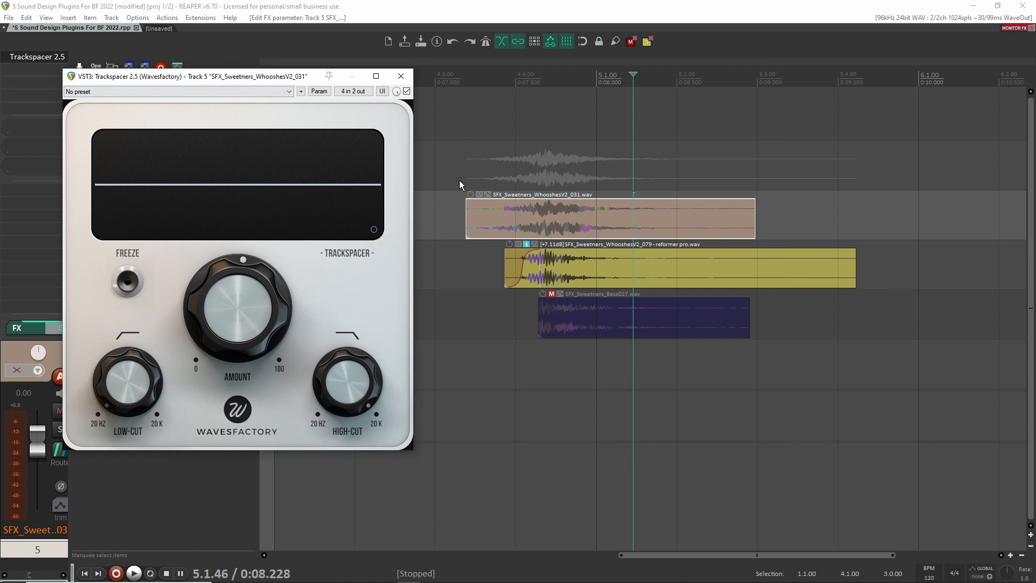
Place the playhead just before the whoosh clips and play them twice with Trackspacer open, finishing by selecting the WhooshesV2_031 clip.
click(459, 181)
key(space)
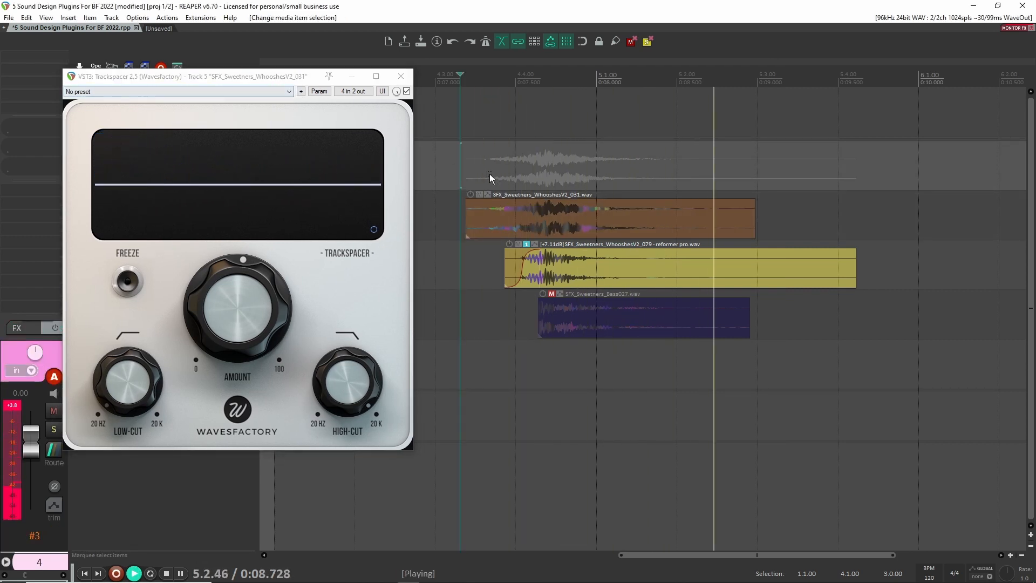
key(space)
key(space)
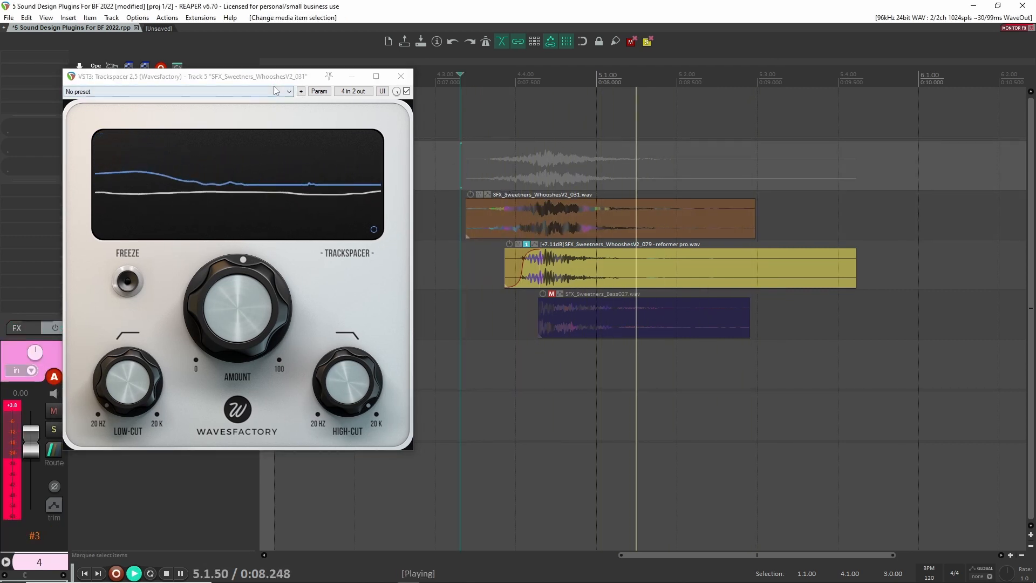
key(space)
click(552, 222)
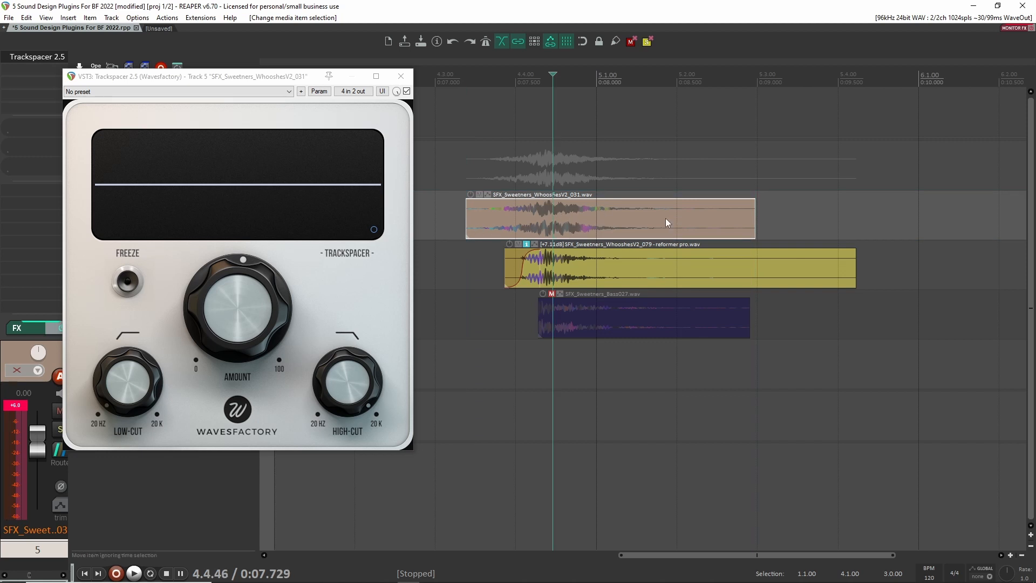
click(571, 269)
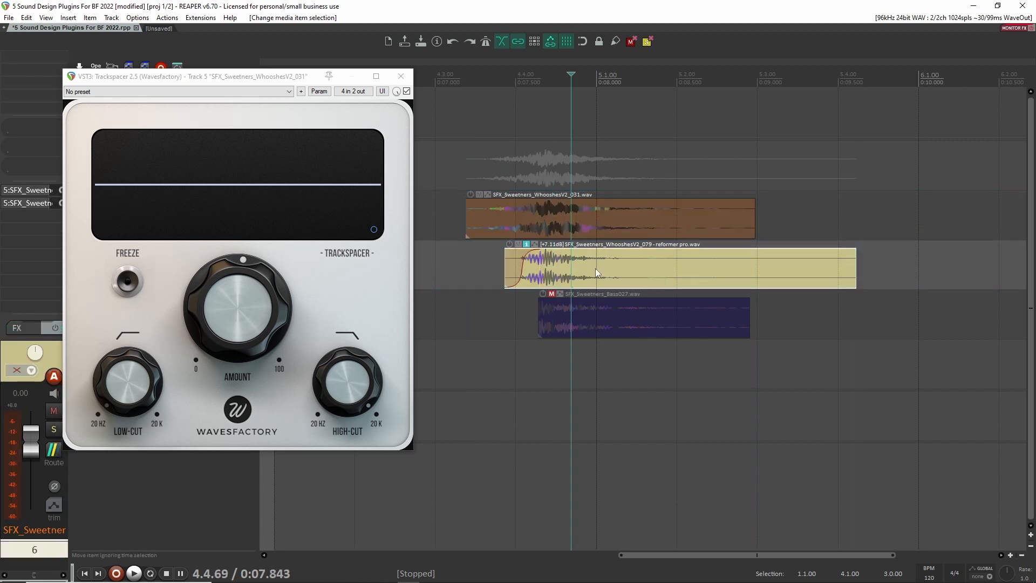
drag(476, 270, 597, 269)
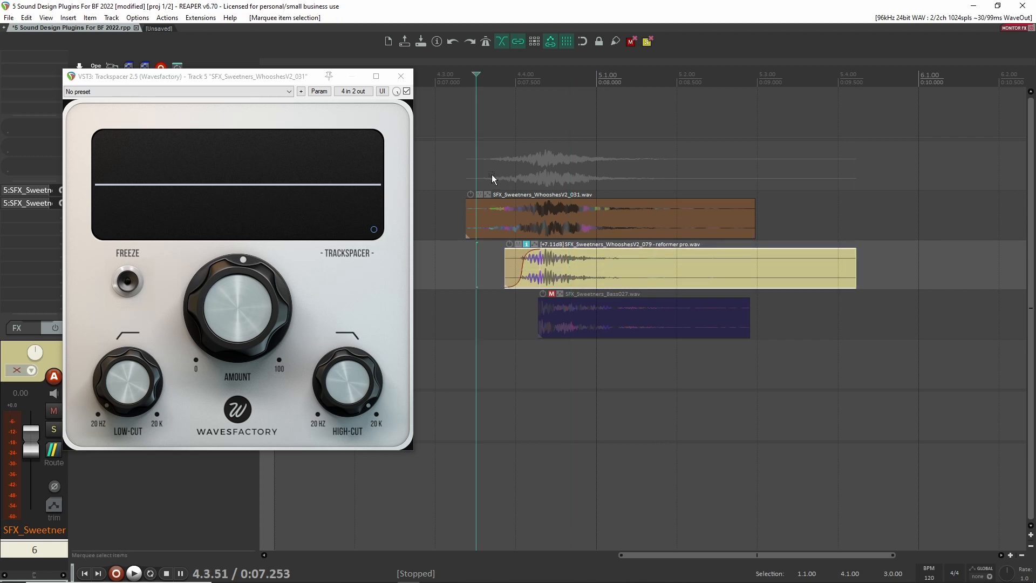
click(547, 276)
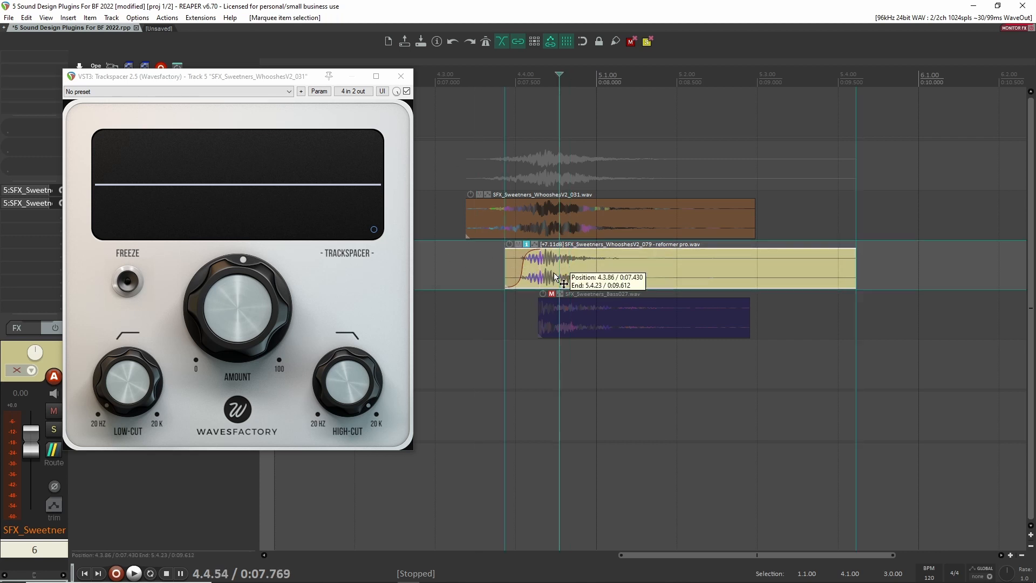
click(445, 270)
click(559, 215)
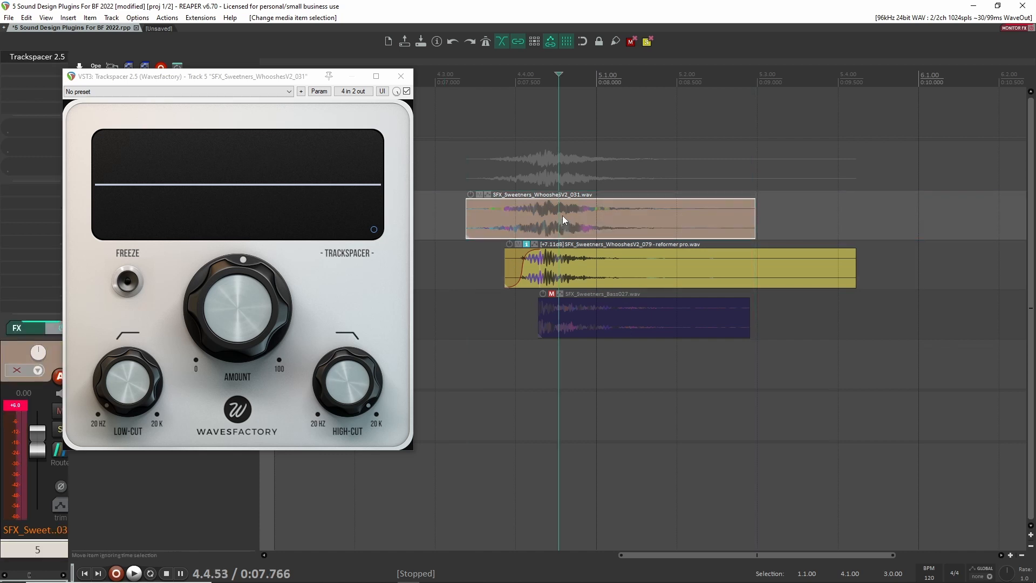
drag(482, 167, 521, 191)
Lower Trackspacer's Amount to 17.7 % with its window clear of the clips, and place the playhead just before the WhooshesV2_031 clip.
drag(303, 81, 438, 62)
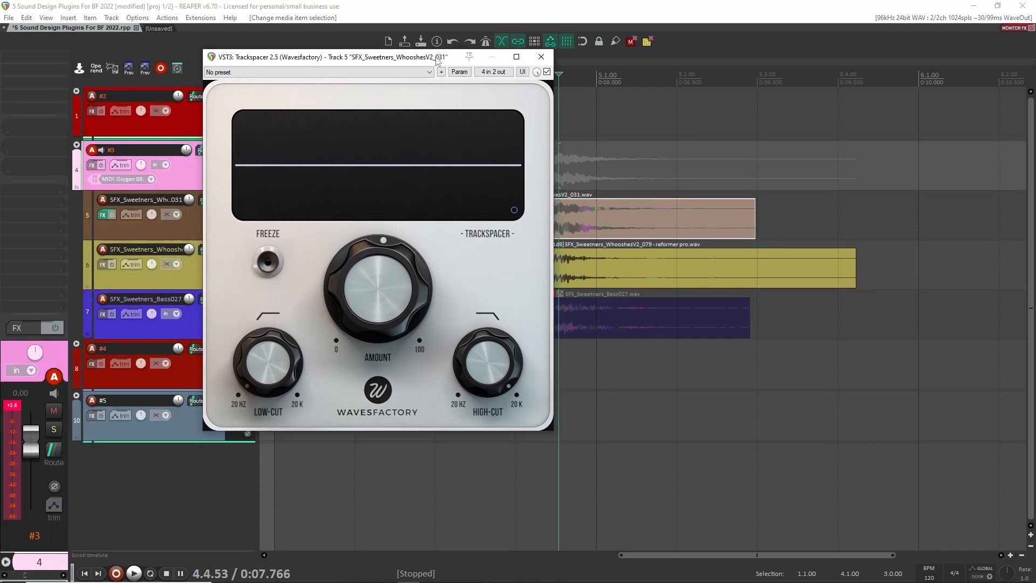
drag(363, 251, 361, 264)
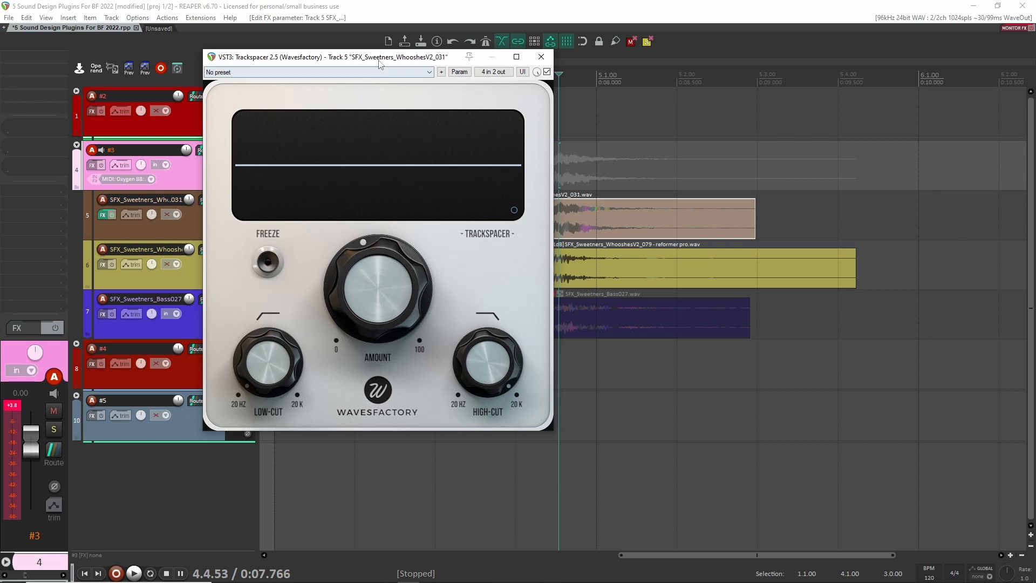
drag(380, 64, 874, 102)
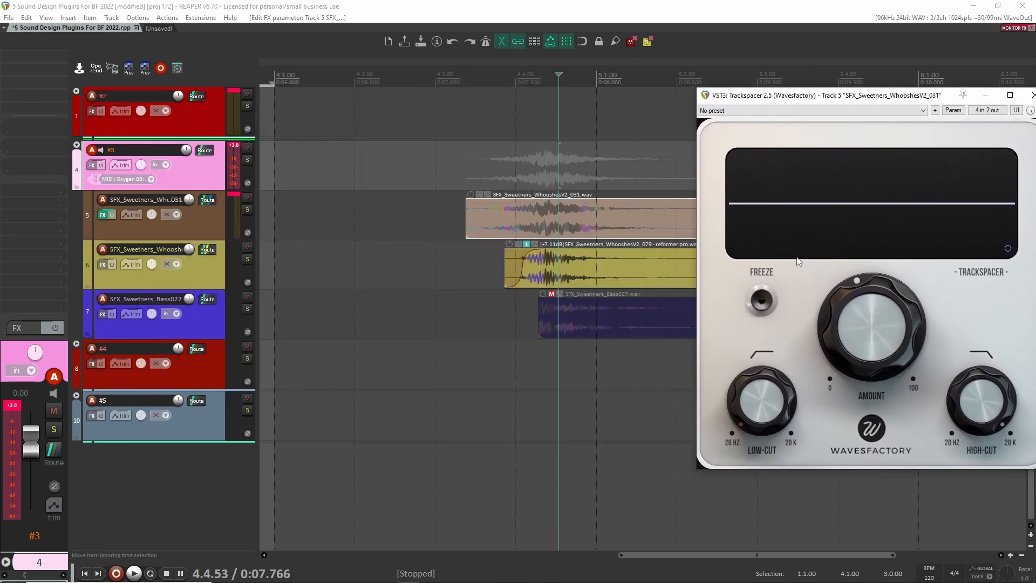
drag(878, 301, 838, 405)
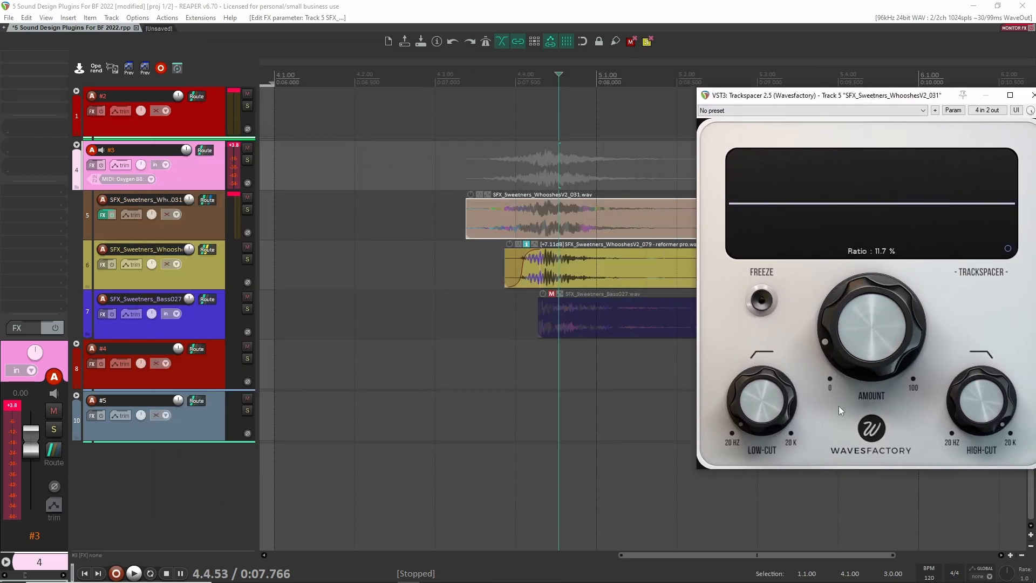
click(456, 233)
drag(893, 334, 885, 310)
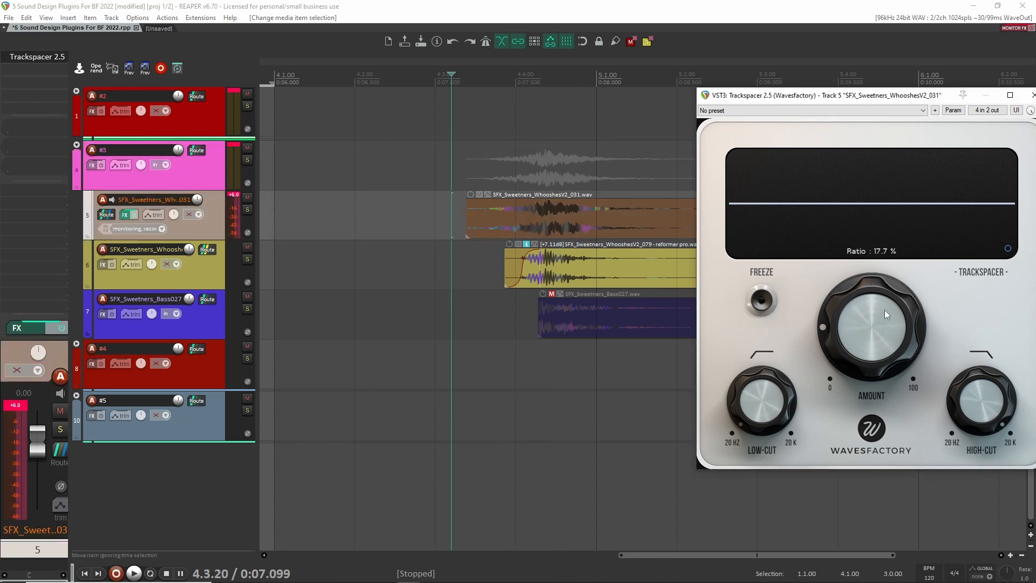
Play the two whoosh layers twice with Trackspacer active, shifting its window closer to the clips.
key(space)
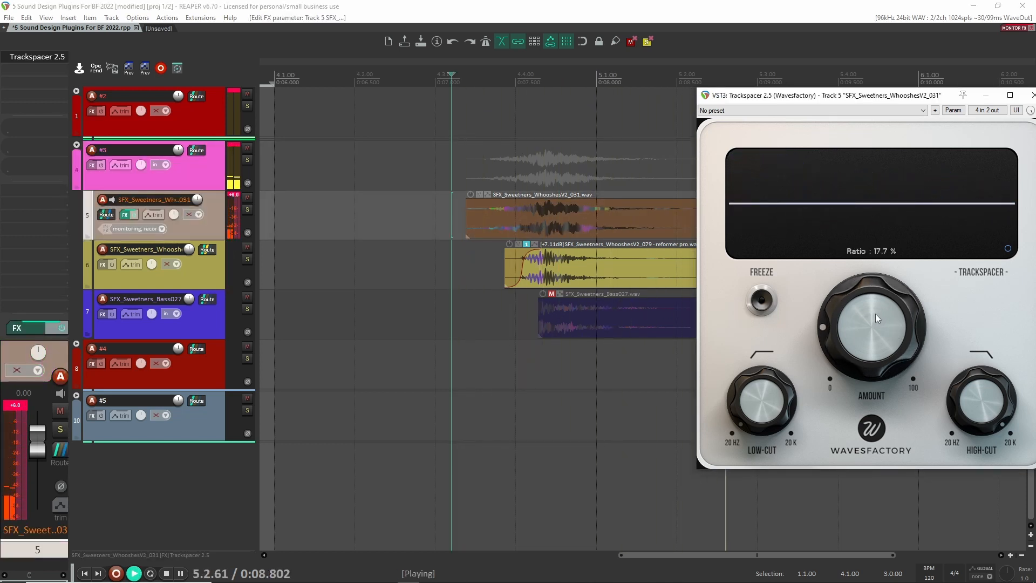
key(space)
key(space)
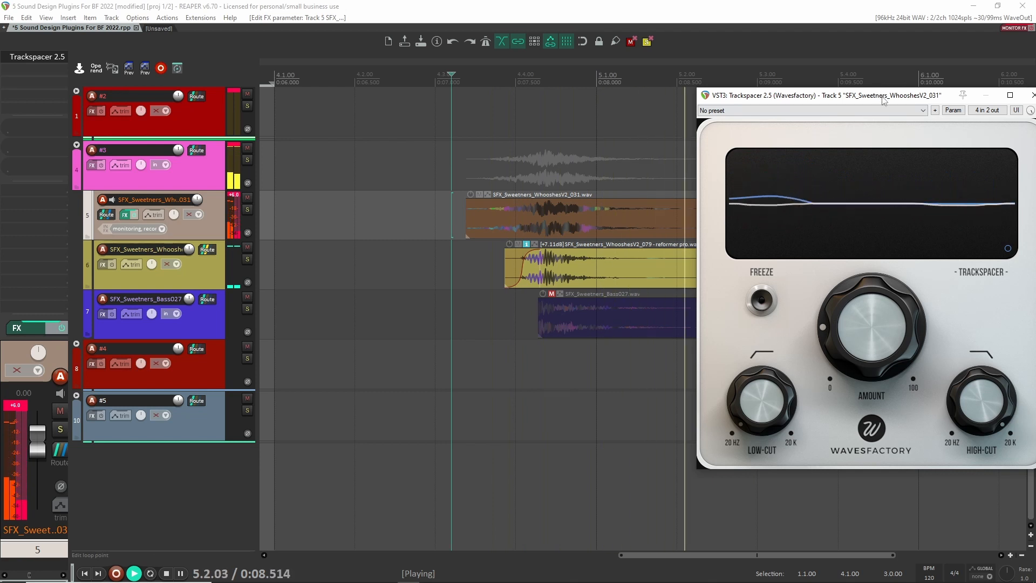
drag(883, 96, 768, 98)
key(space)
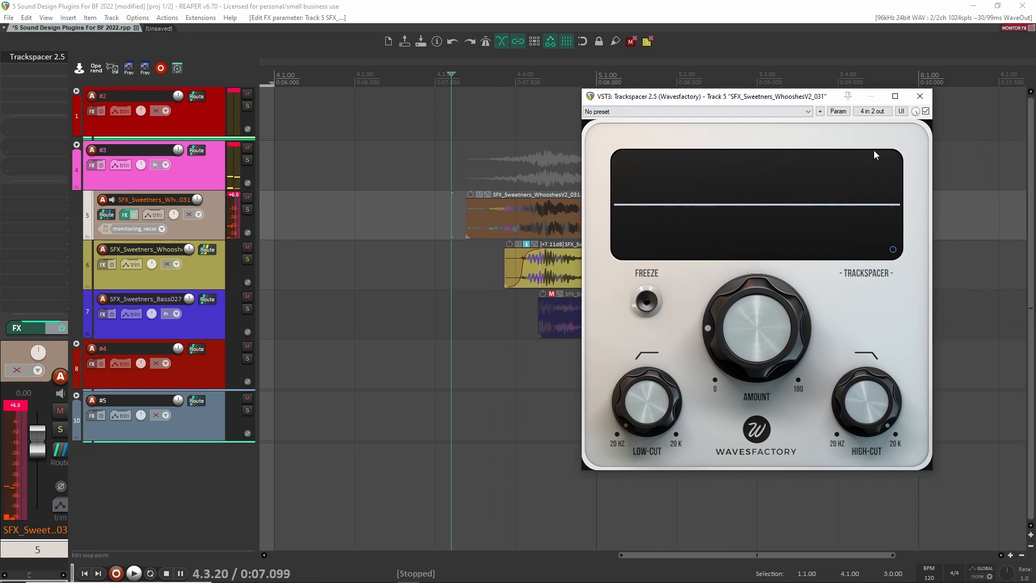
Bypass Trackspacer on the WhooshesV2_031 track and play the whoosh layers without ducking, with the window moved off the clips.
click(925, 111)
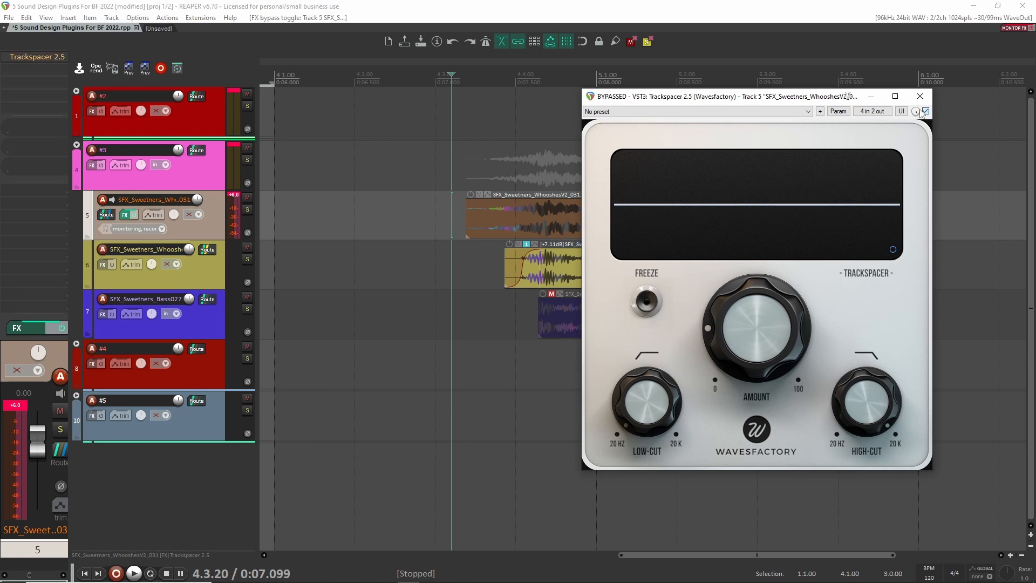
drag(813, 97, 1022, 83)
key(space)
drag(925, 85, 672, 105)
key(space)
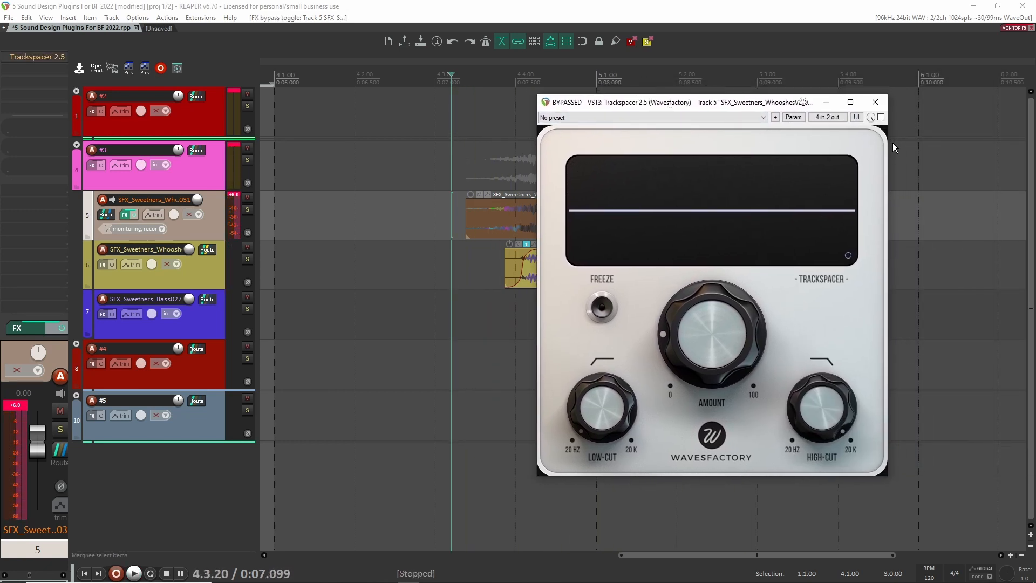
Re-enable Trackspacer, move its window off the clips, and play the whoosh layers again for comparison.
click(880, 117)
drag(737, 103, 851, 106)
key(space)
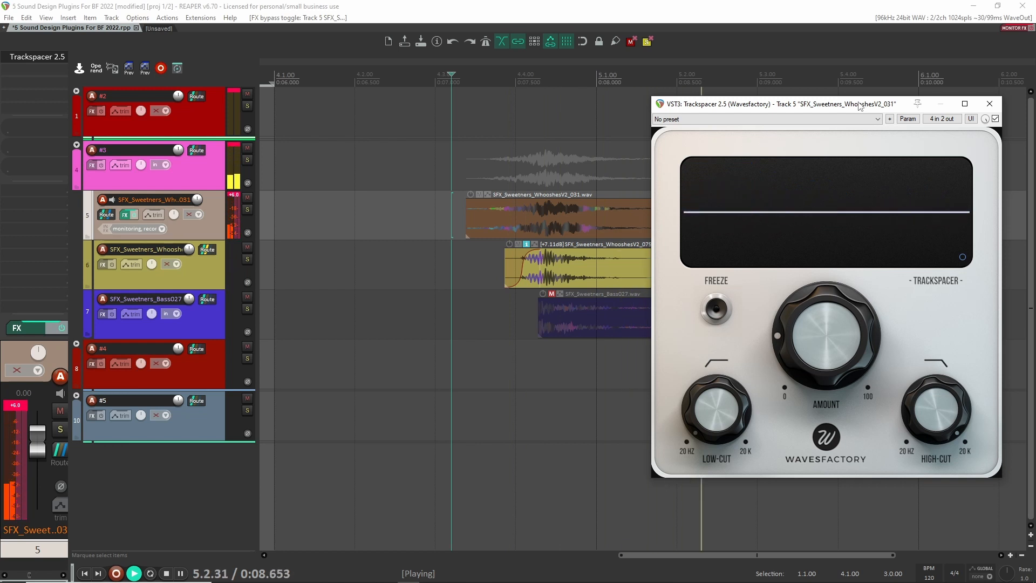
key(space)
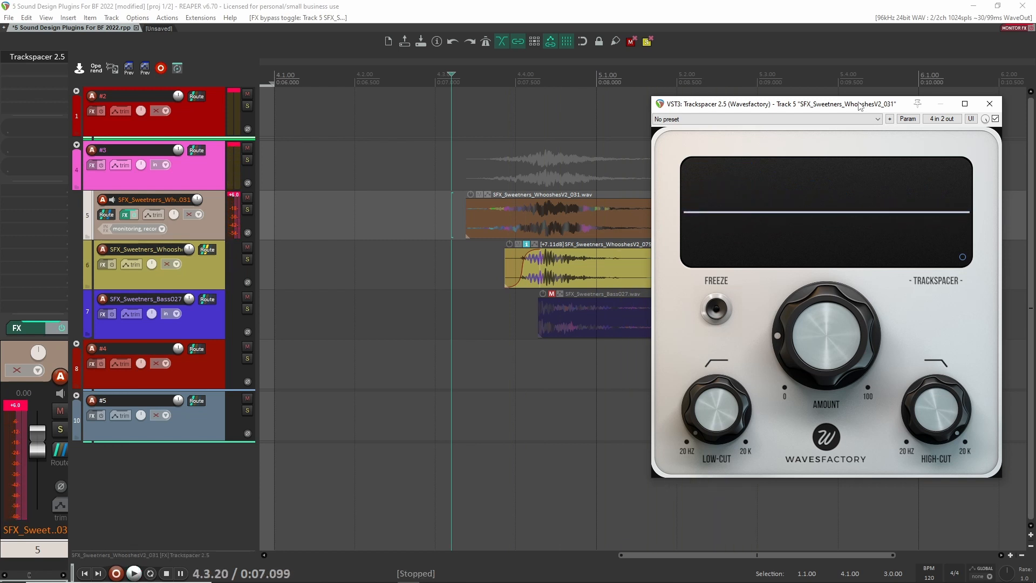
Bypass and close Trackspacer, then swap the audible layer by muting the WhooshesV2_079 clip and unmuting the Bass027 clip.
click(995, 118)
click(990, 105)
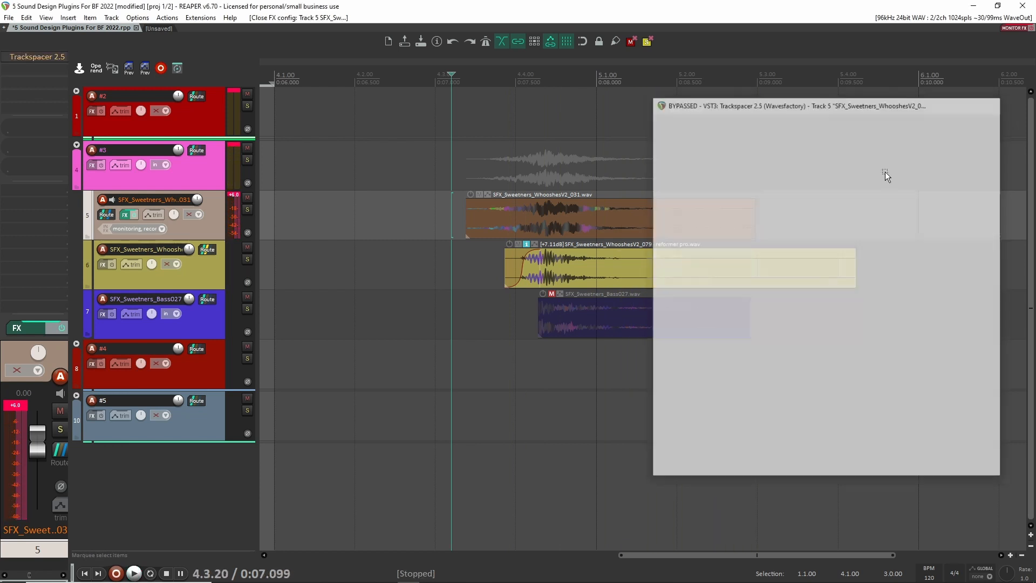
click(551, 294)
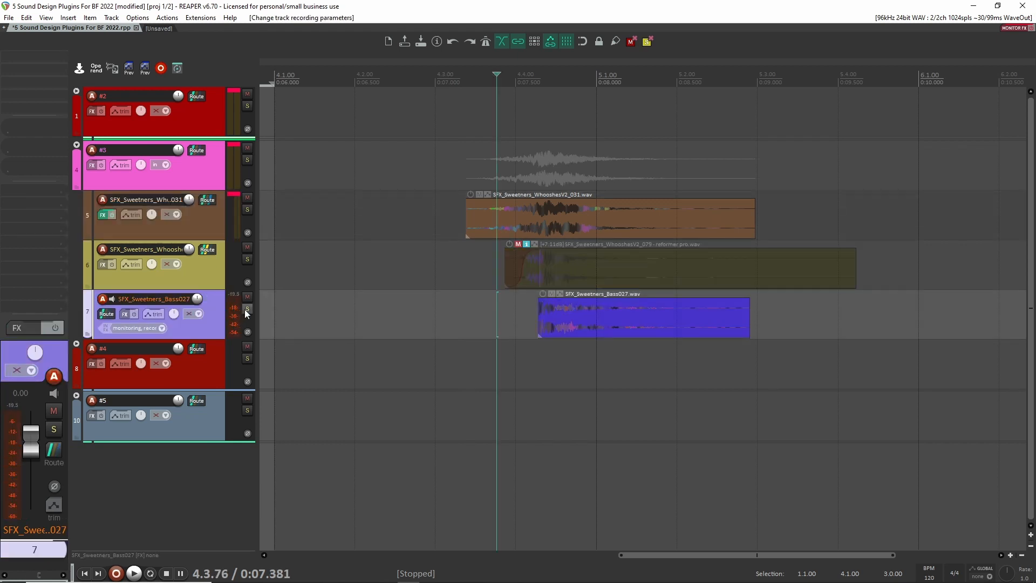
Solo the Bass027 track, play it on its own, and unsolo it again.
click(247, 310)
key(space)
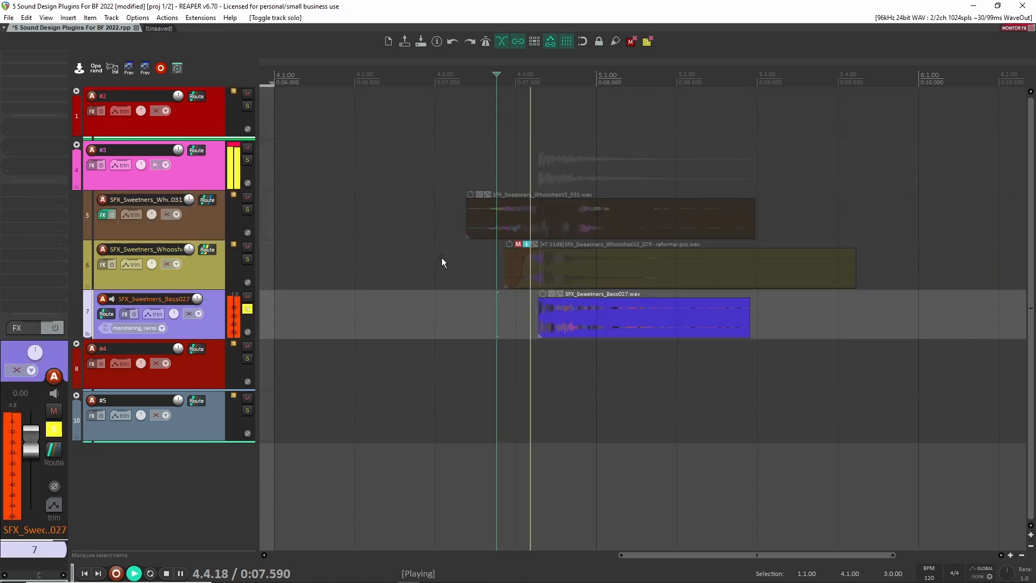
key(space)
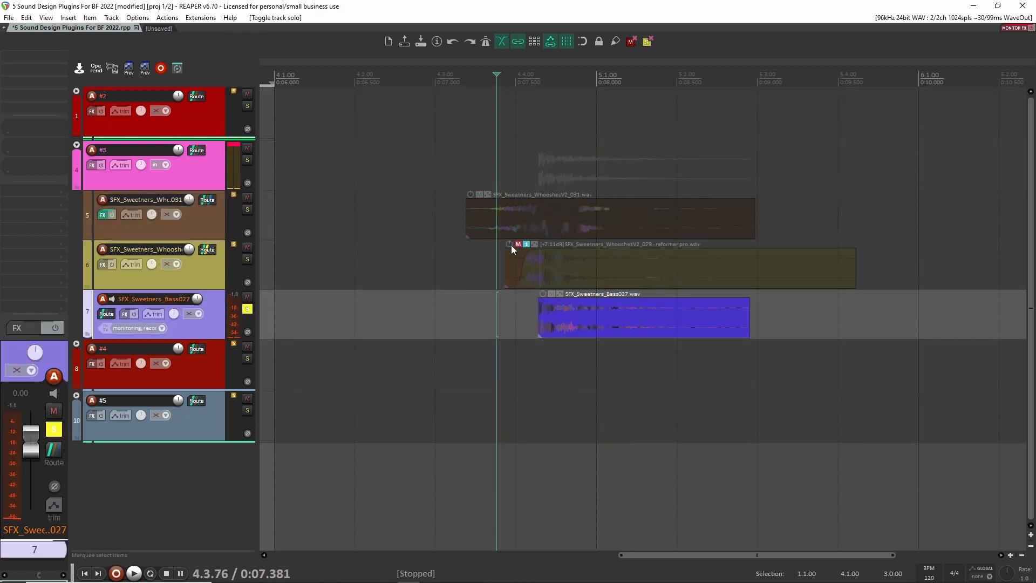
click(247, 309)
Place the playhead just before the clips and play the WhooshesV2_031 and Bass027 layers together without Trackspacer.
drag(465, 256, 521, 275)
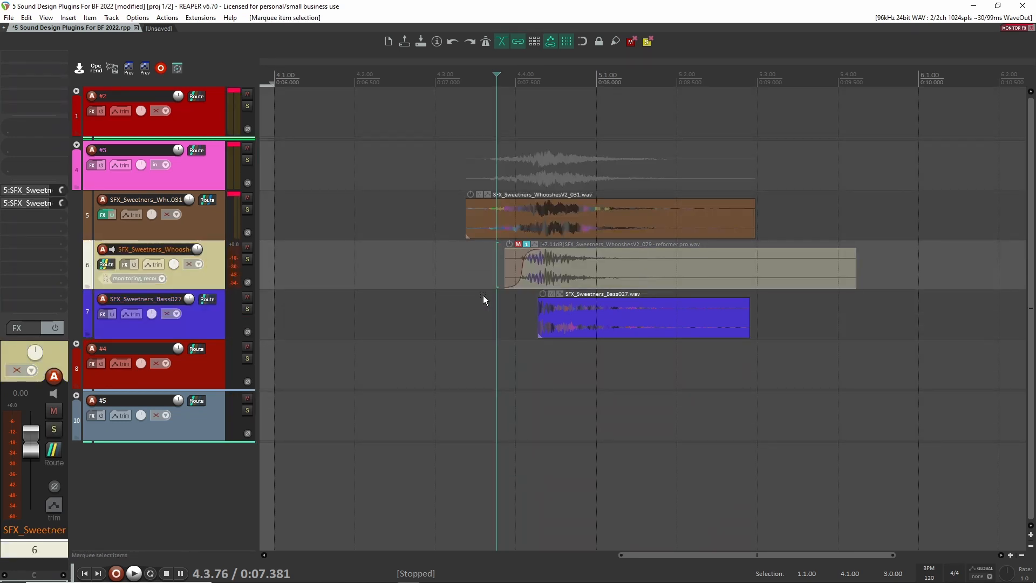
click(461, 313)
drag(469, 313, 585, 318)
click(435, 281)
click(516, 215)
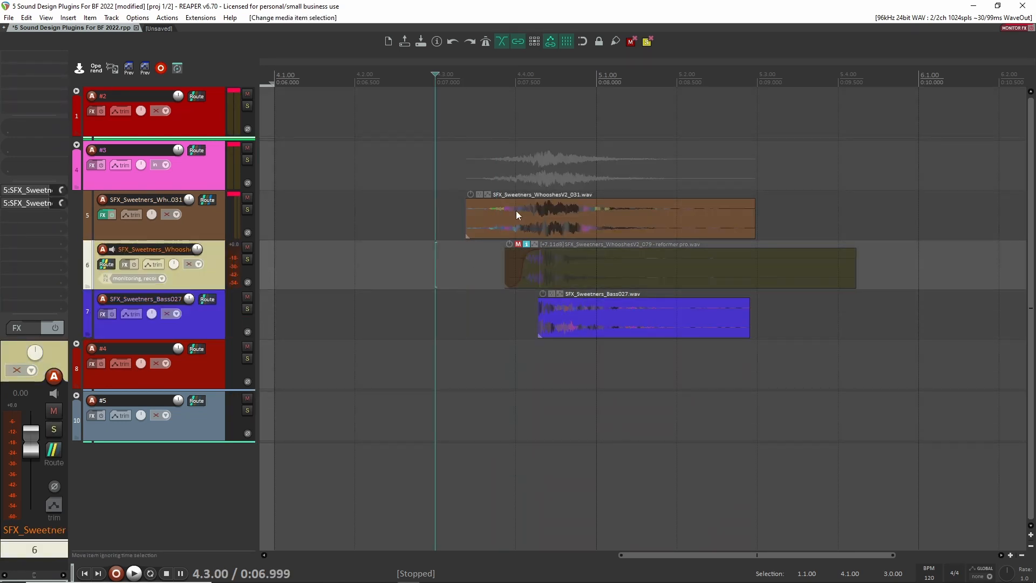
click(456, 268)
key(space)
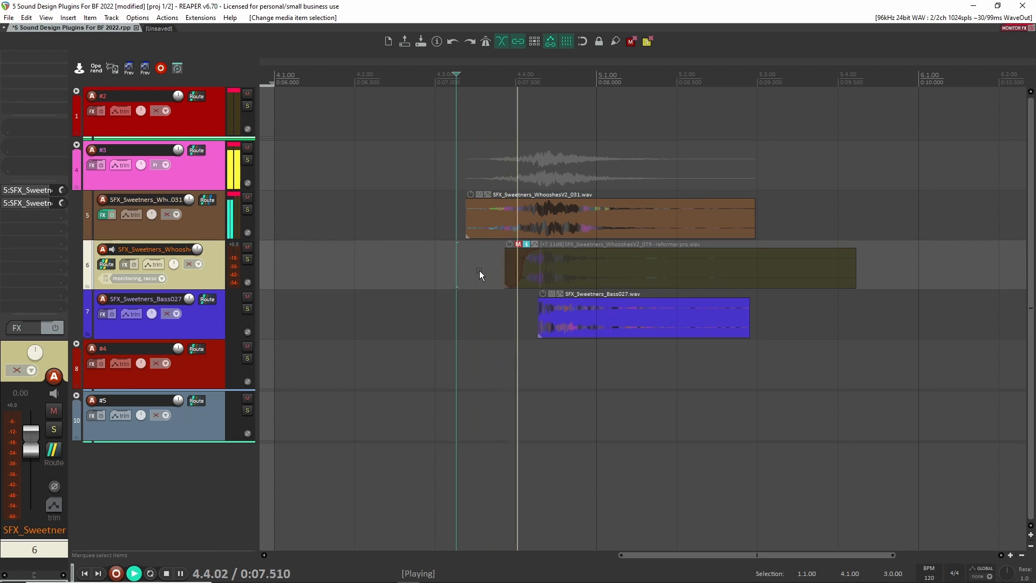
key(space)
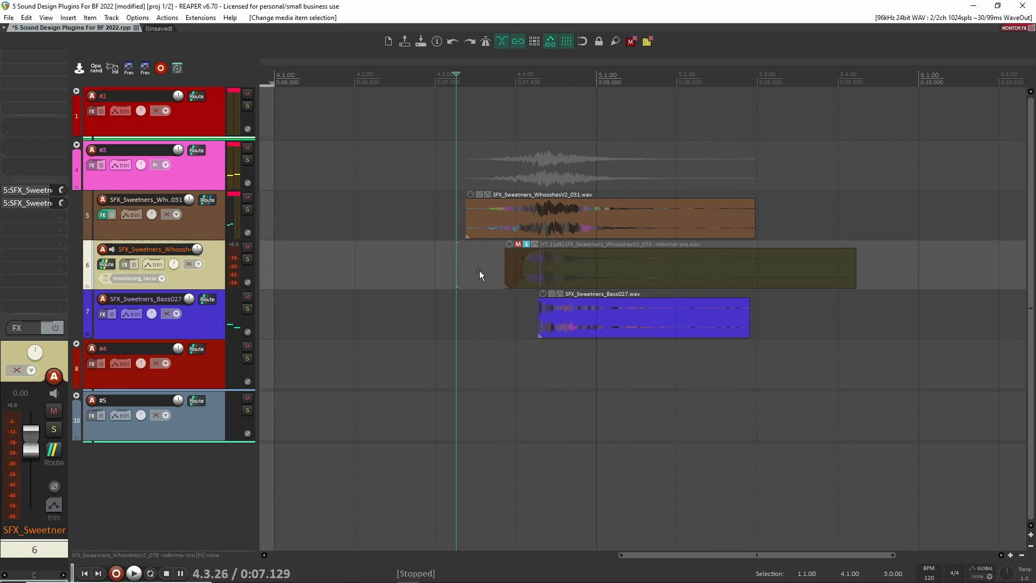
Add a send from the Bass027 track to the WhooshesV2_031 track with its destination audio channels set to 3/4.
click(620, 319)
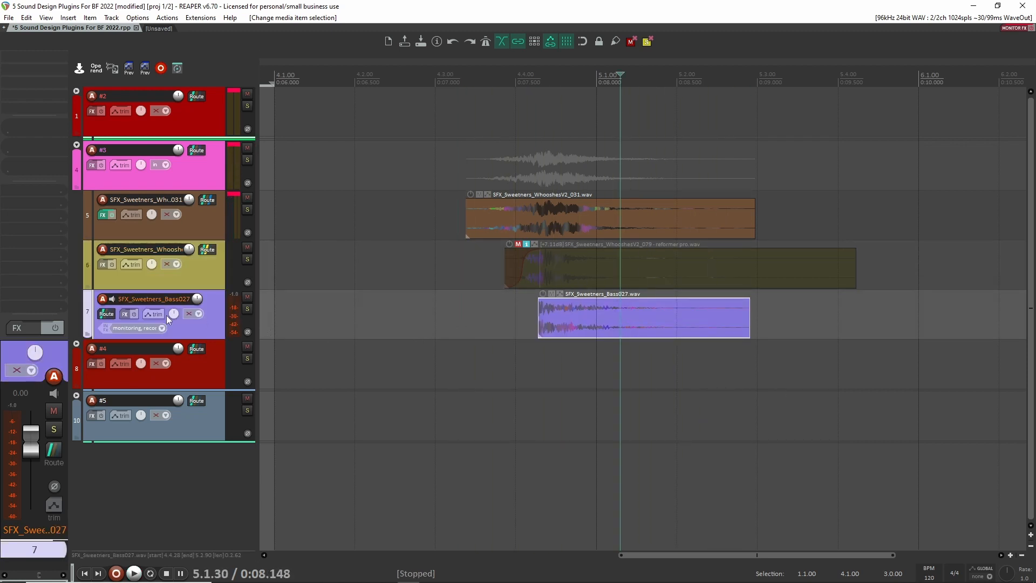
drag(105, 314, 207, 204)
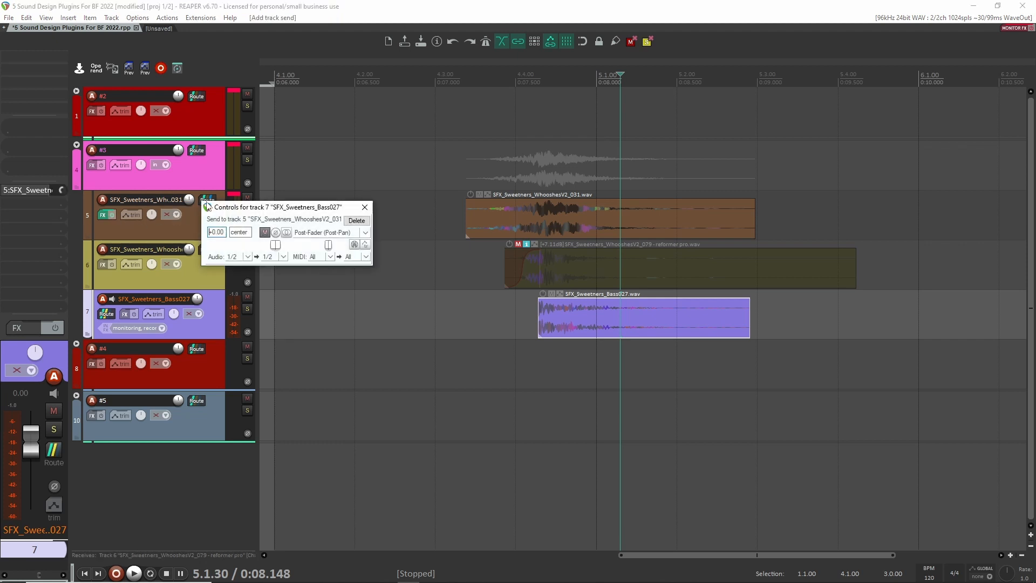
click(283, 257)
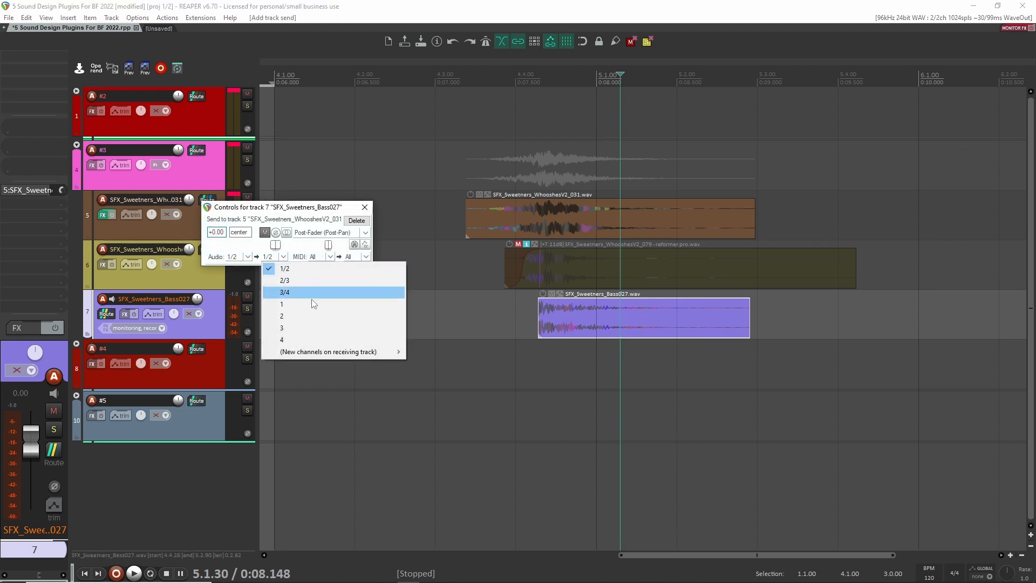
click(310, 291)
Re-enable and open Trackspacer on the WhooshesV2_031 track, and raise its Amount to 44.8 %.
click(205, 226)
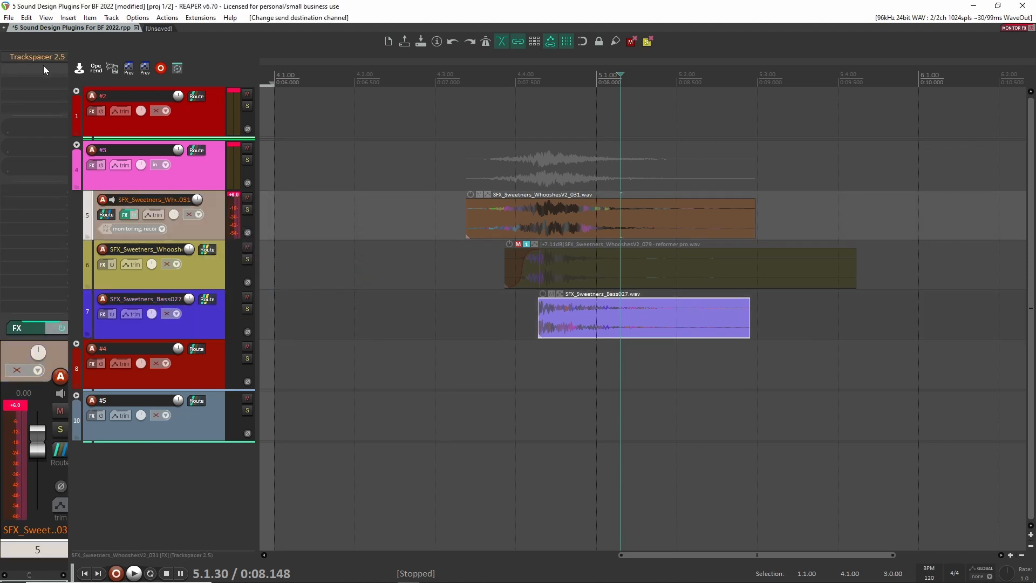
ctrl+click(39, 57)
click(39, 56)
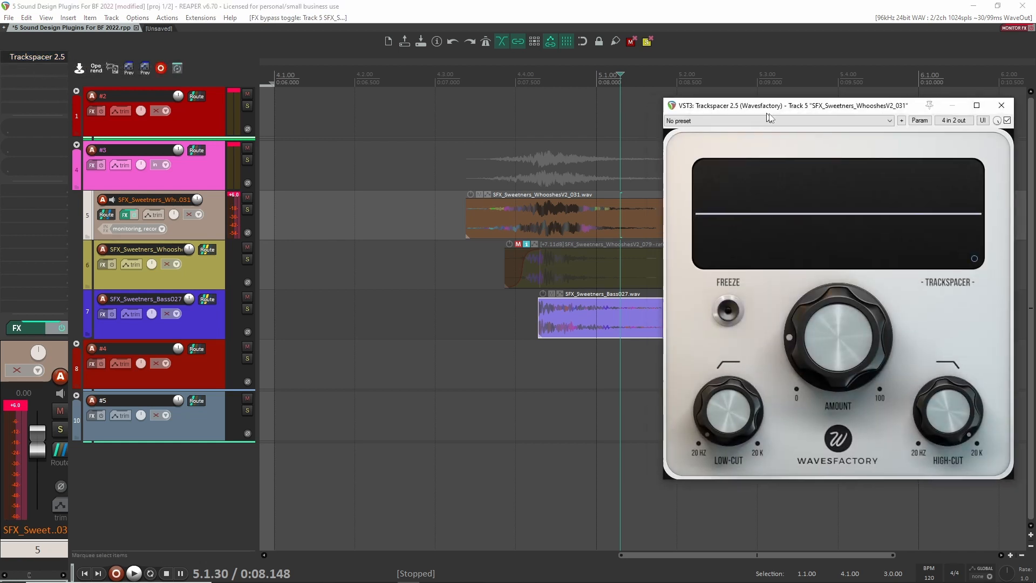
drag(846, 346, 864, 267)
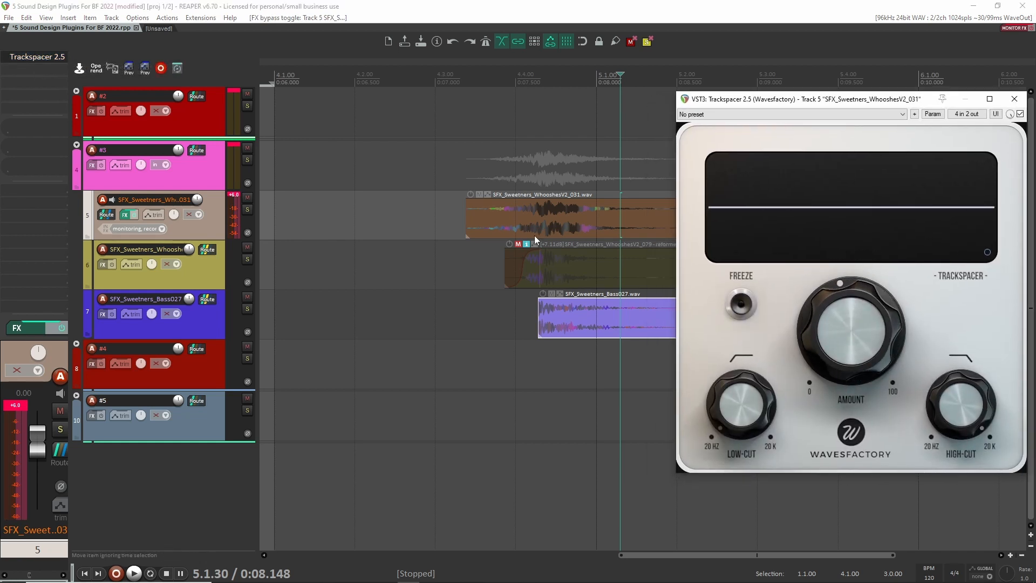
Place the playhead before the clips and play the whoosh being ducked by the Bass027 layer.
click(445, 247)
key(space)
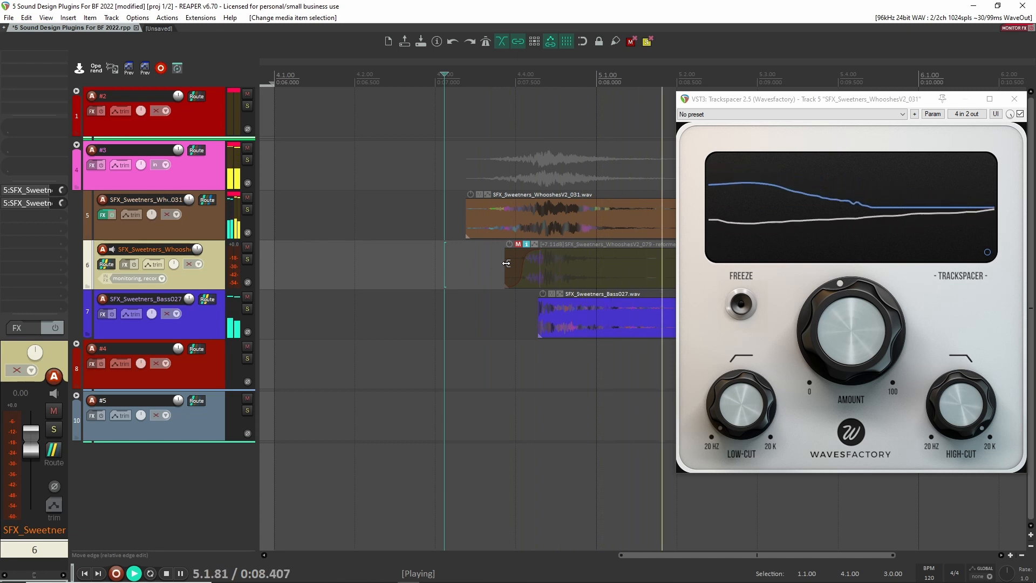
key(space)
Play the layers again while lowering Trackspacer's Amount, ending at 21.8 %.
mouse_move(844, 322)
key(space)
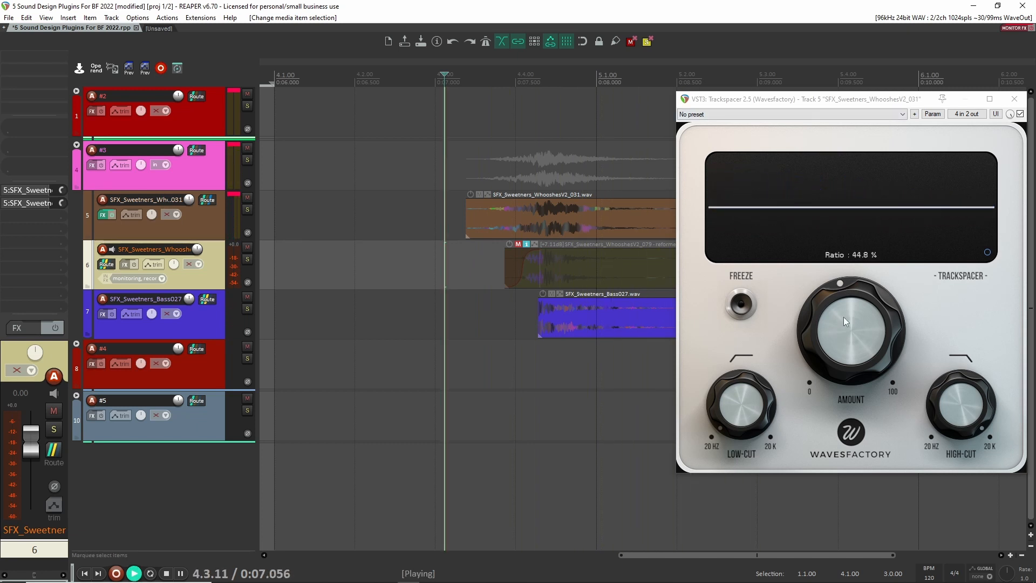
drag(844, 316, 818, 368)
key(space)
drag(849, 317, 848, 335)
Play the whoosh and bass layers twice with Trackspacer active, then bypass it and play them again for comparison.
key(space)
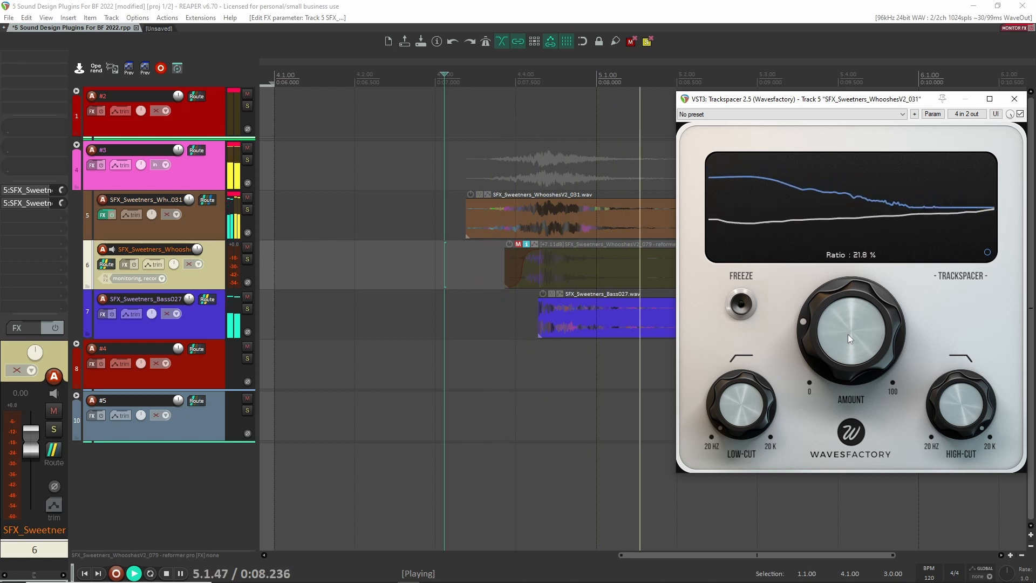
key(space)
key(space)
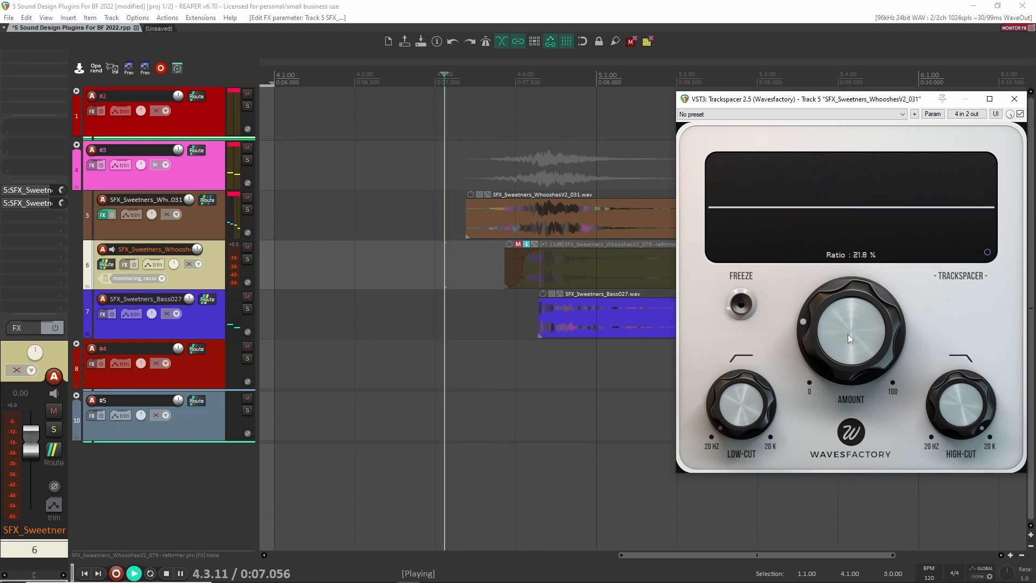
key(space)
click(1020, 114)
key(space)
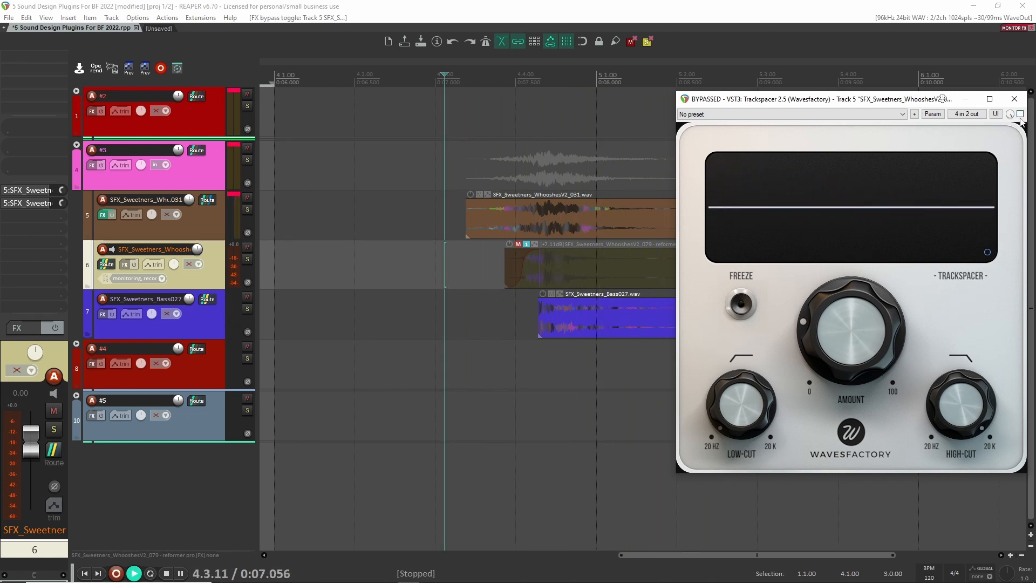
Re-enable Trackspacer, play the layers once more to compare against the bypassed sound, and close the plugin window.
key(space)
click(1020, 114)
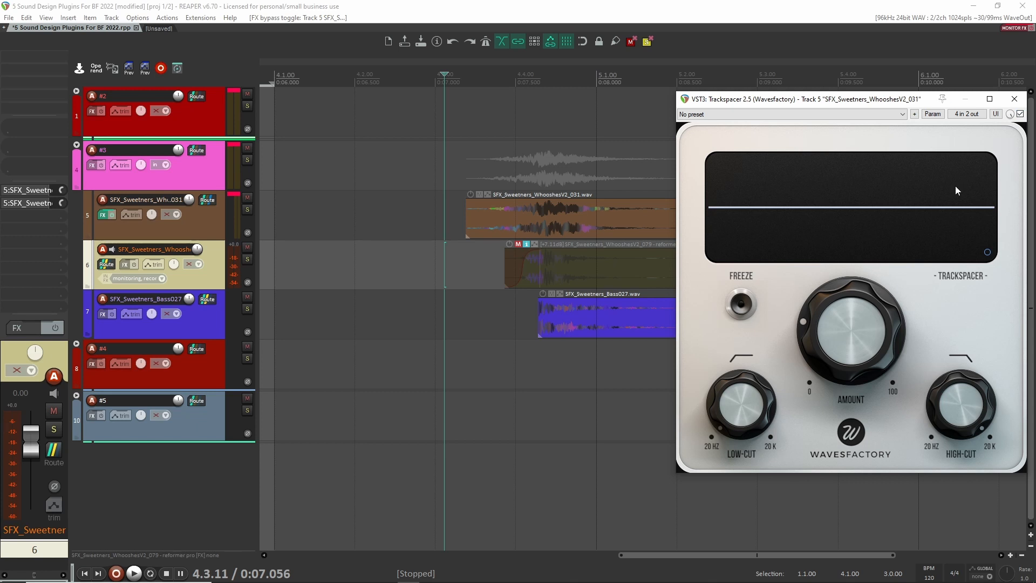
key(space)
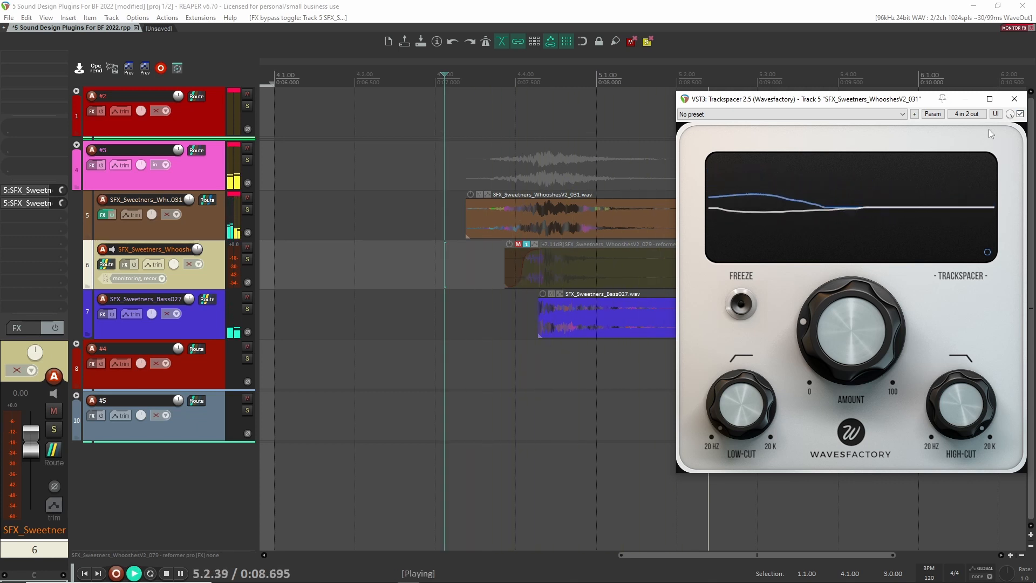
key(space)
click(1014, 99)
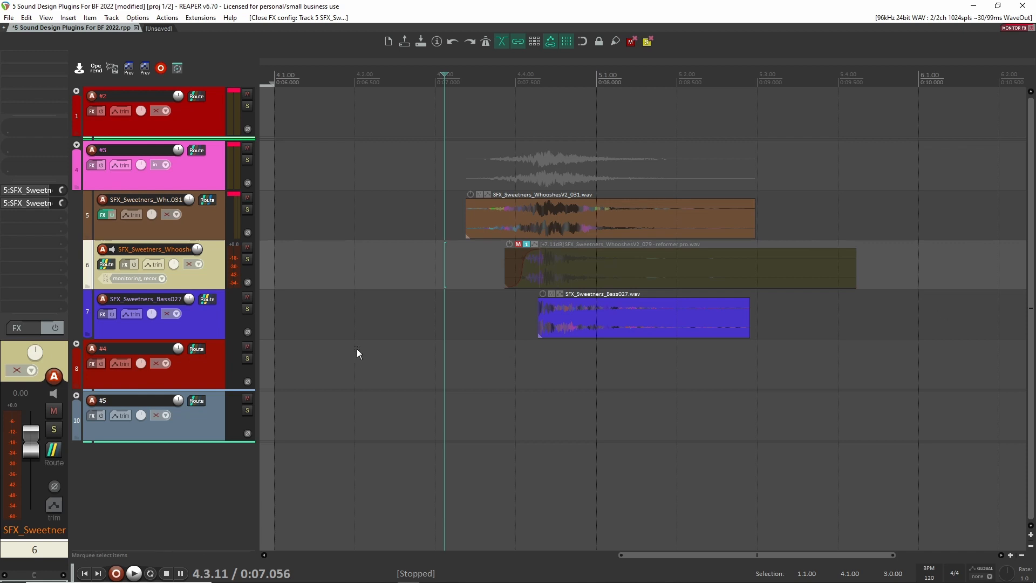
Select the SFX_Sweetners_WhooshesV2_031 track and collapse the #3 folder.
click(180, 179)
click(202, 226)
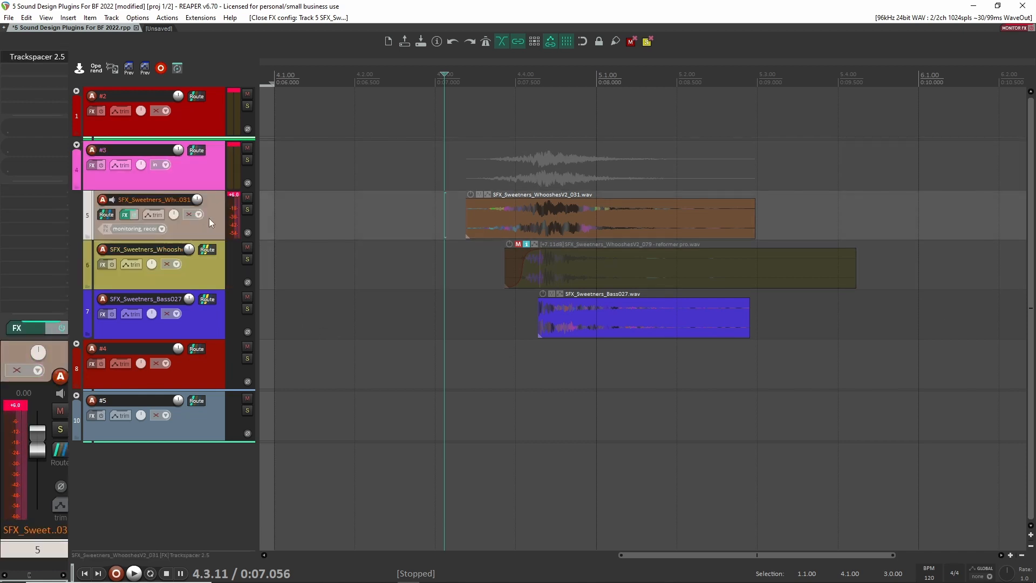
click(76, 145)
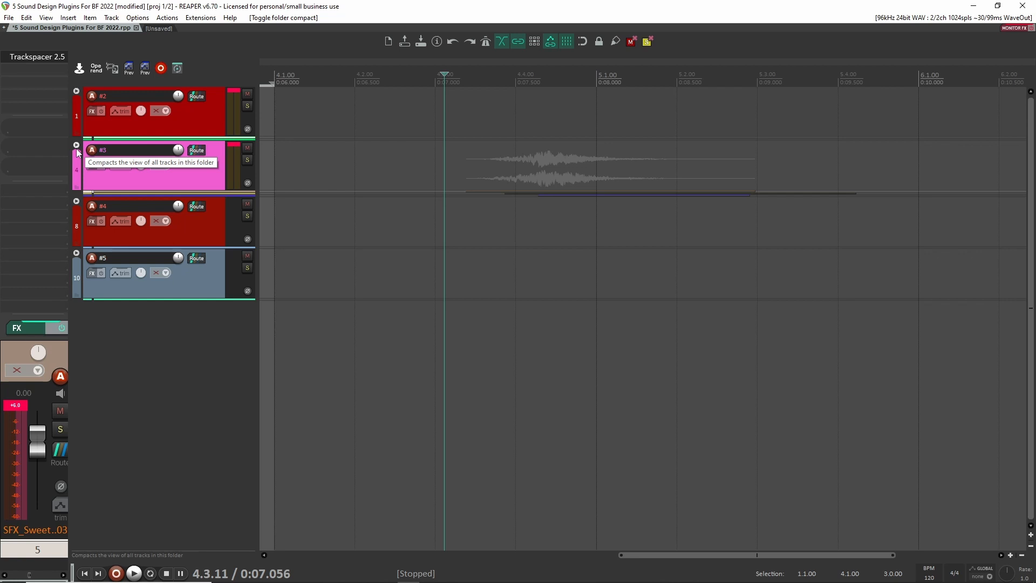
Expand the #4 folder and open Reformer Pro on its child track 9.
click(76, 202)
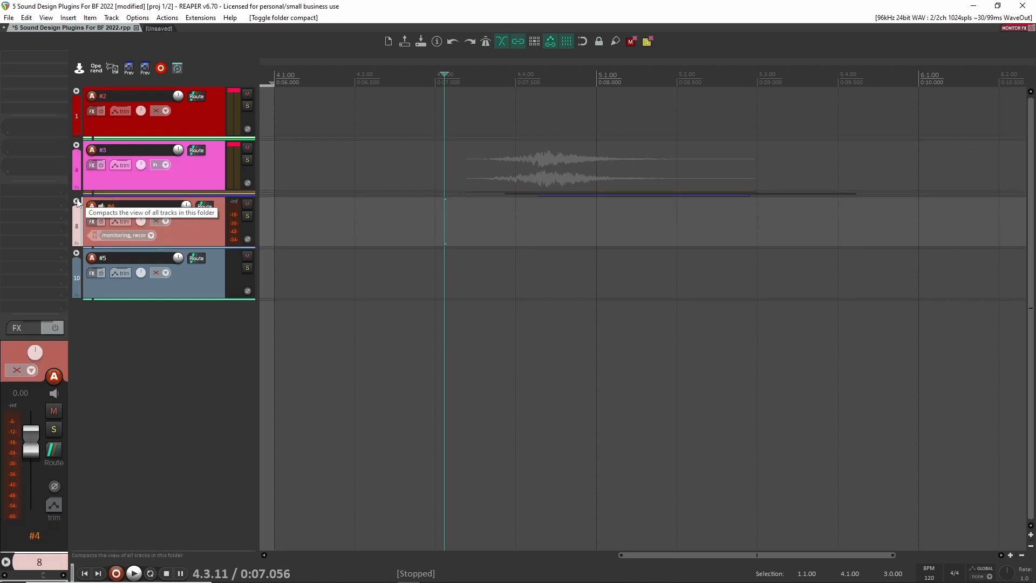
click(77, 202)
click(183, 288)
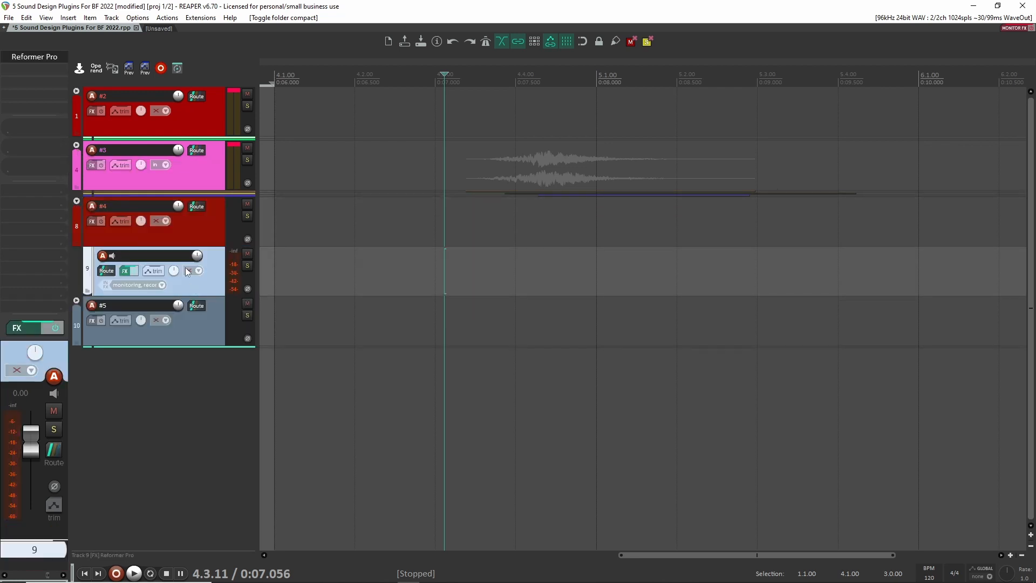
click(27, 58)
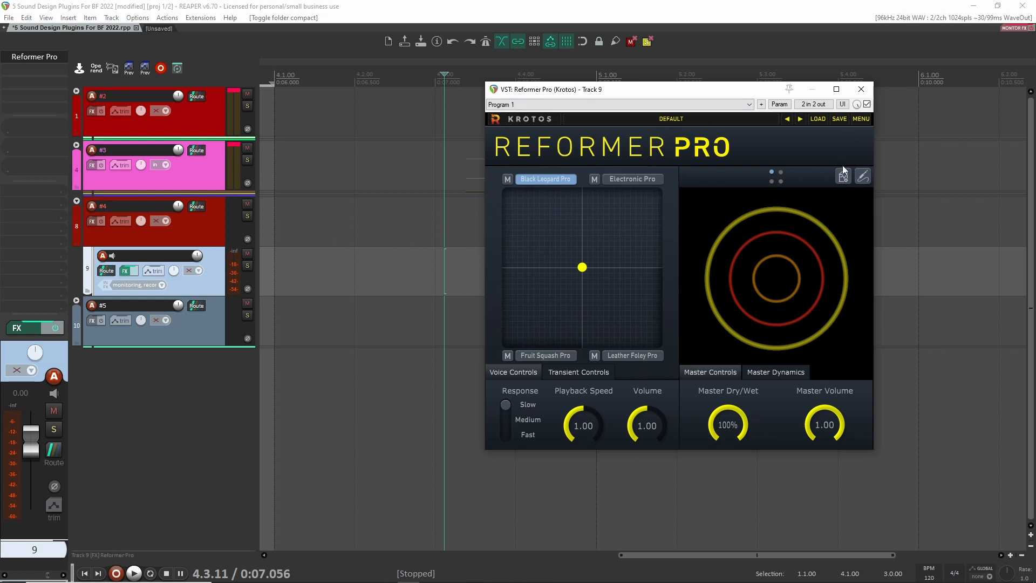
Blend Reformer Pro fully to Black Leopard Pro and audition it with the Dynamic Input Amplitude at 1.
click(860, 175)
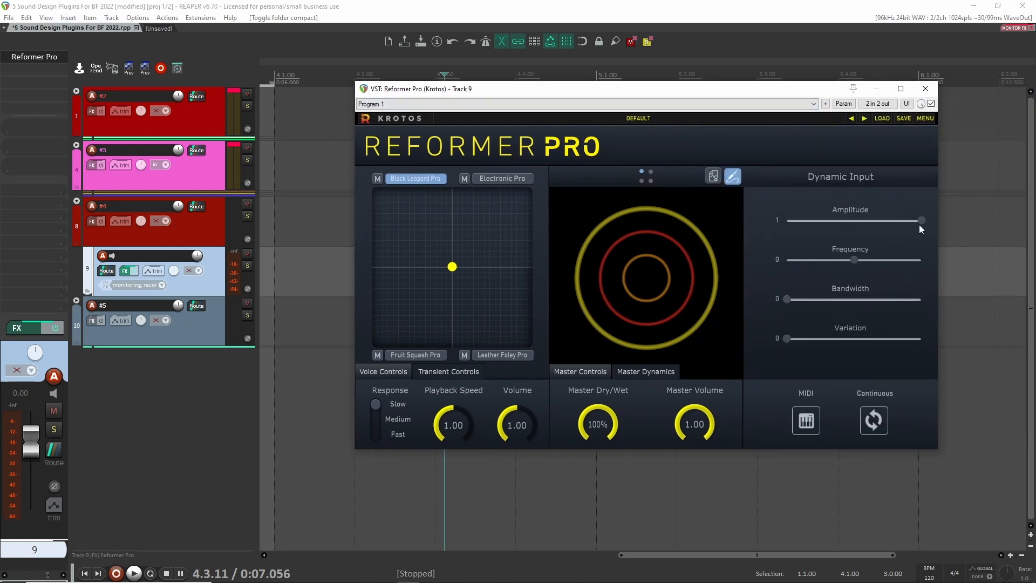
mouse_move(920, 221)
mouse_down()
mouse_move(775, 225)
mouse_move(914, 217)
mouse_up()
drag(462, 287, 363, 170)
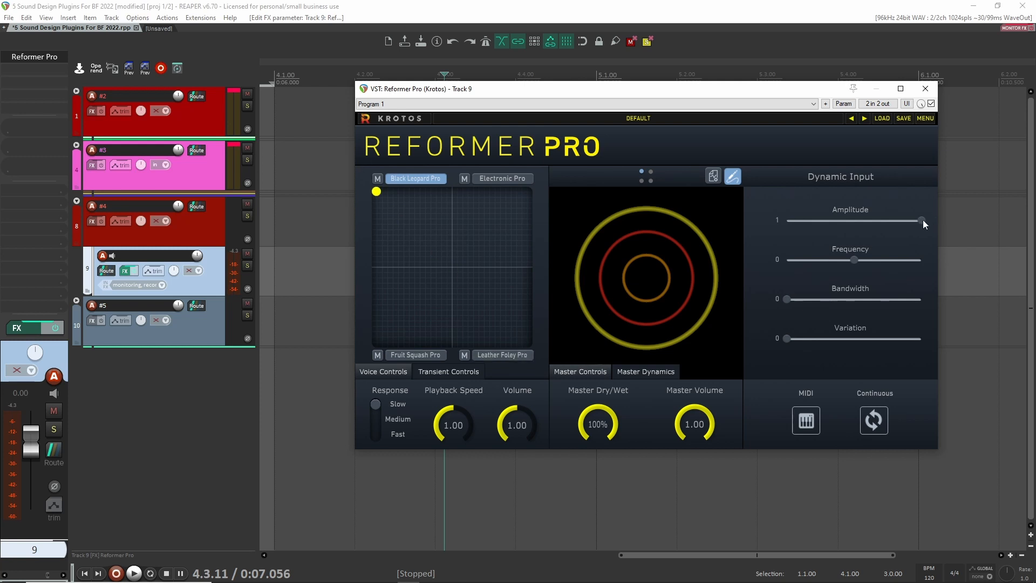
mouse_move(923, 219)
mouse_down()
mouse_move(831, 219)
mouse_move(935, 225)
mouse_up()
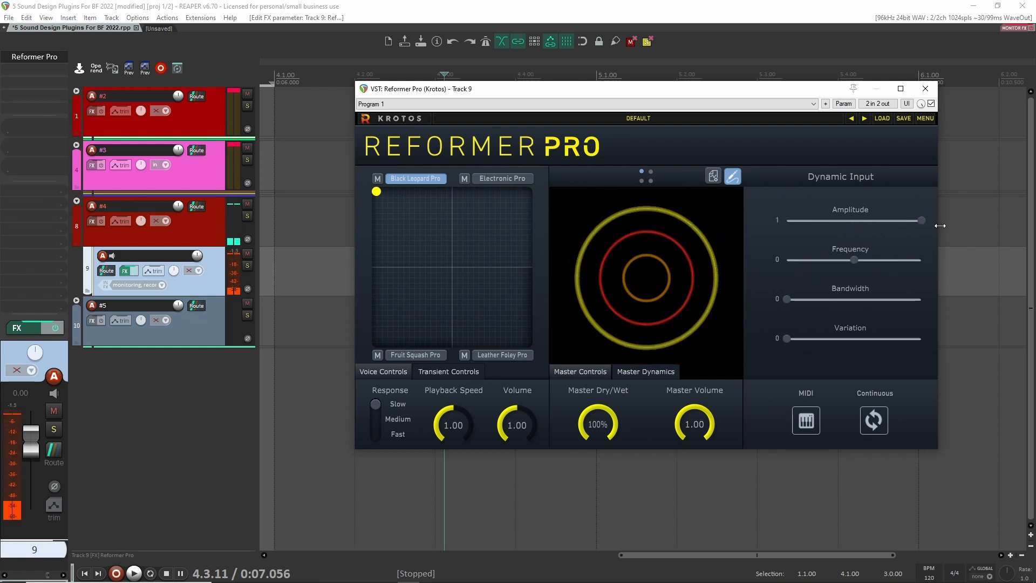
Enable MIDI triggering in Reformer Pro's Dynamic Input and set track 9's record input to the Oxygen MIDI keyboard.
click(734, 175)
click(735, 178)
click(805, 421)
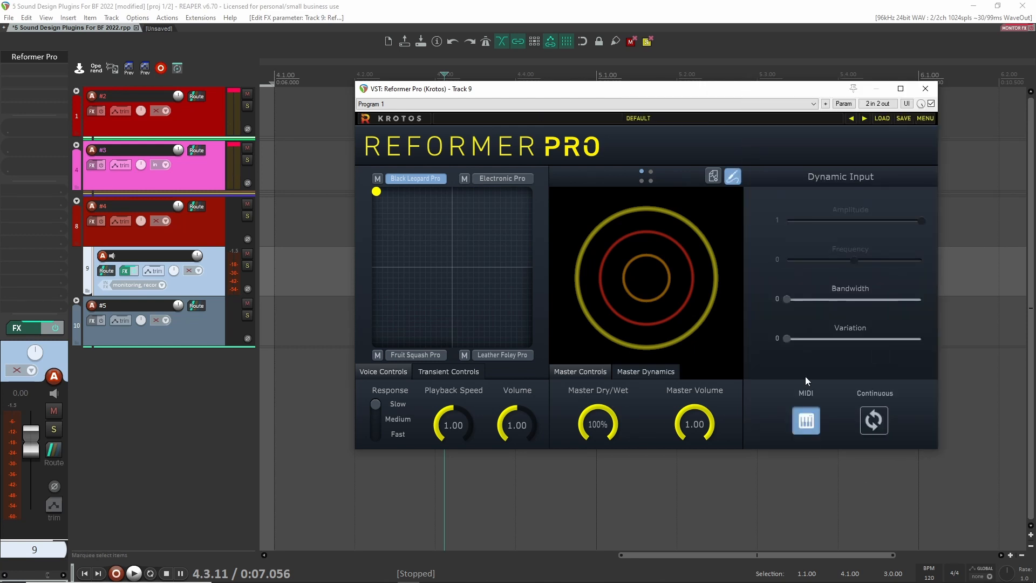
click(162, 285)
mouse_move(203, 318)
mouse_move(298, 318)
click(378, 317)
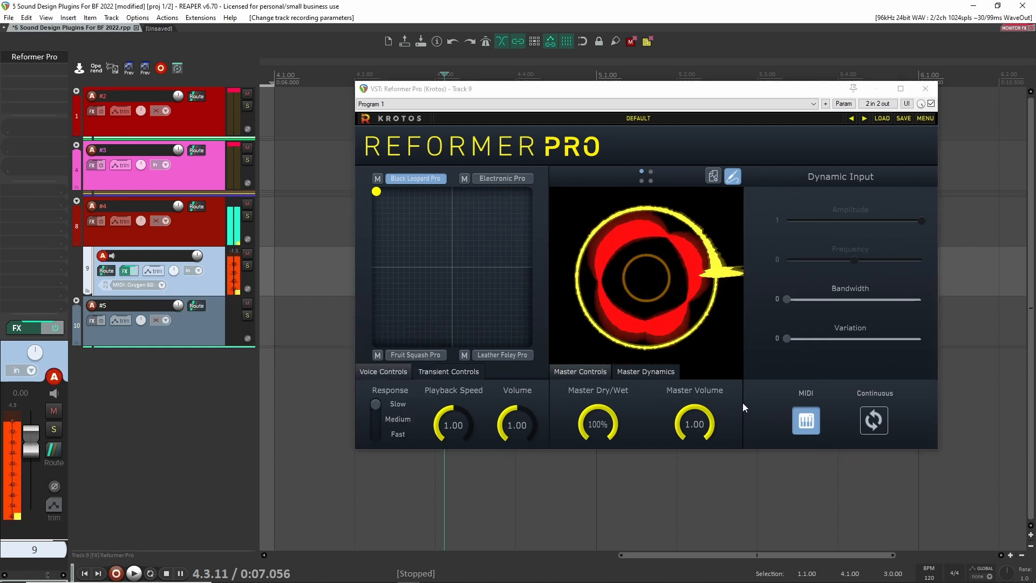
Raise the Dynamic Input Variation to 0.89, and turn MIDI triggering off before hiding the Dynamic Input controls.
drag(788, 338, 918, 339)
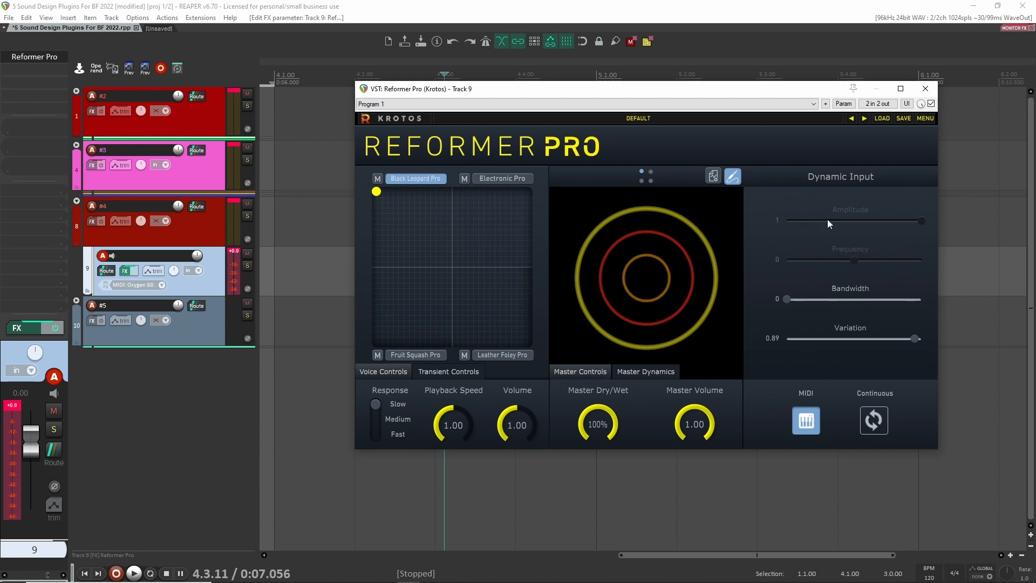
click(806, 421)
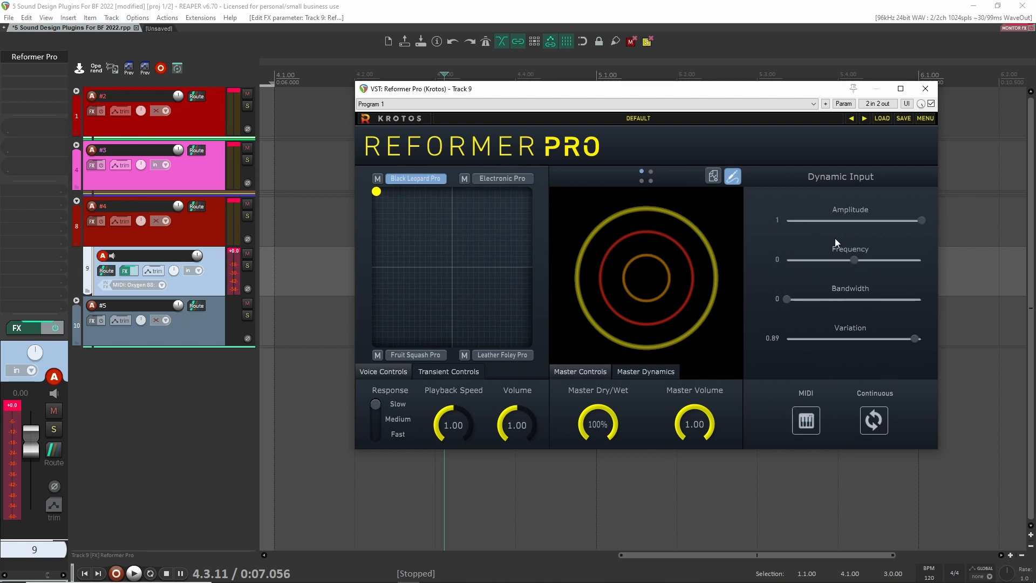
click(732, 176)
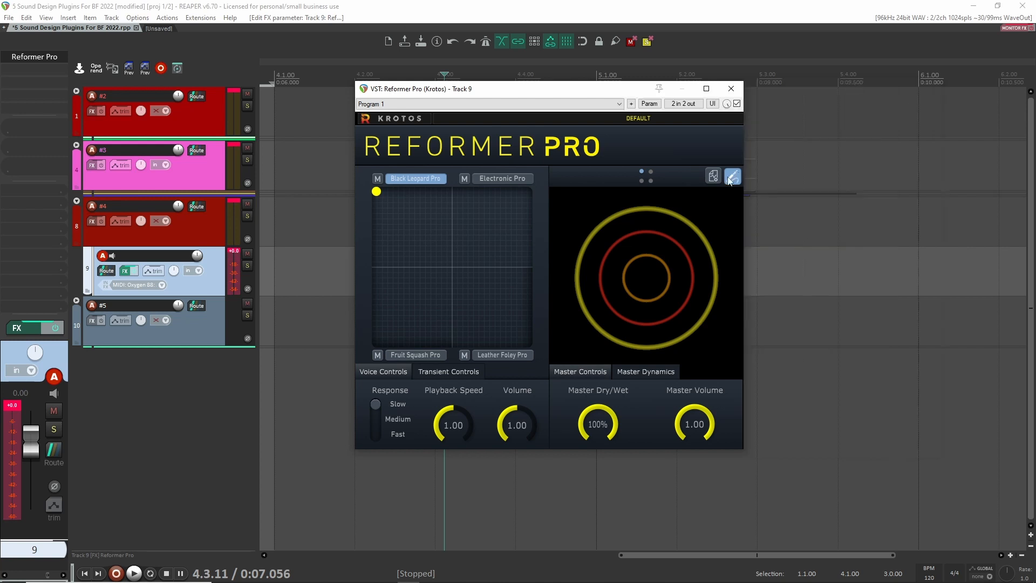
Drive Reformer Pro from the Left mono input on track 9, then set the track's input to None.
click(183, 283)
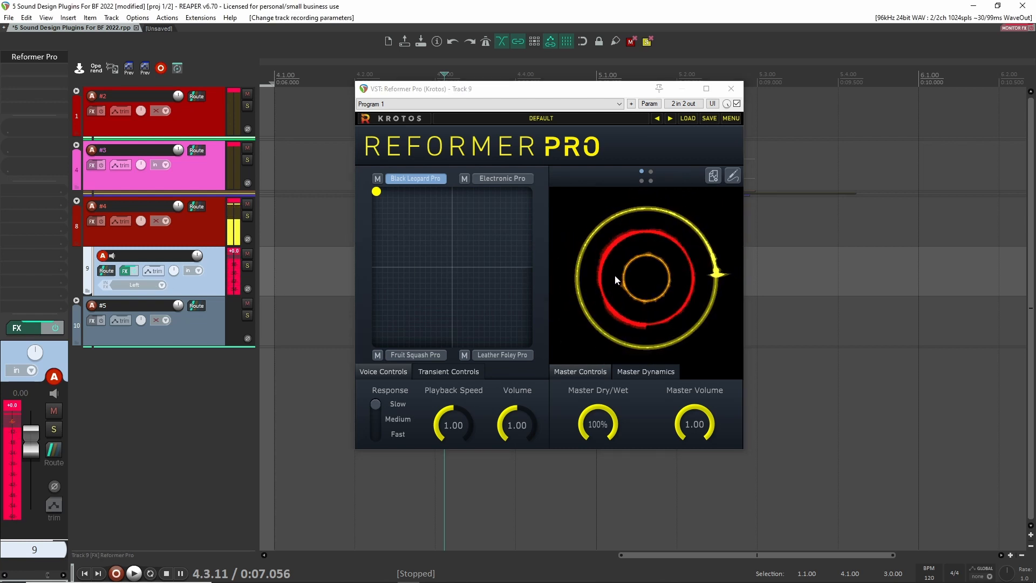
click(164, 287)
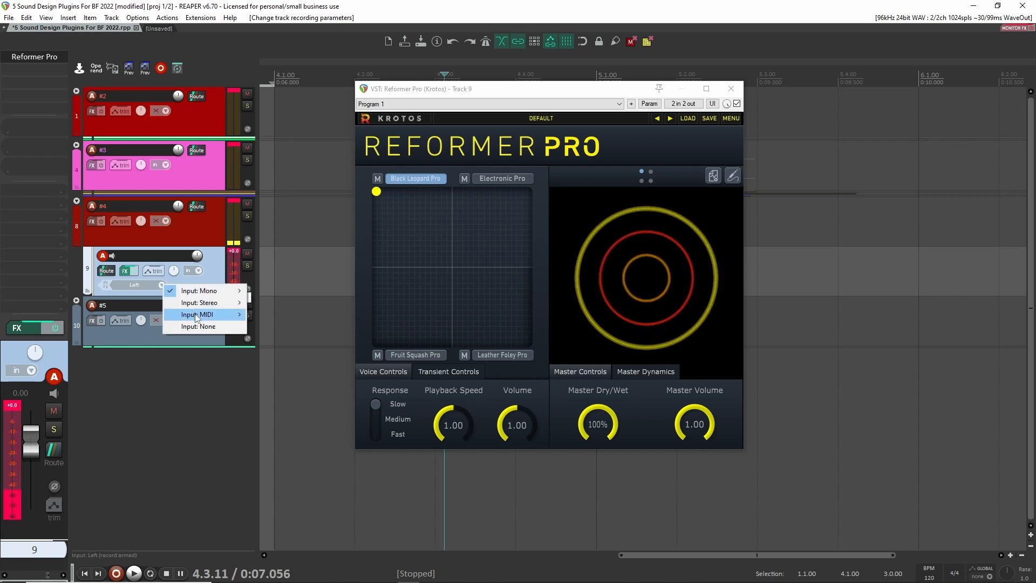
click(202, 329)
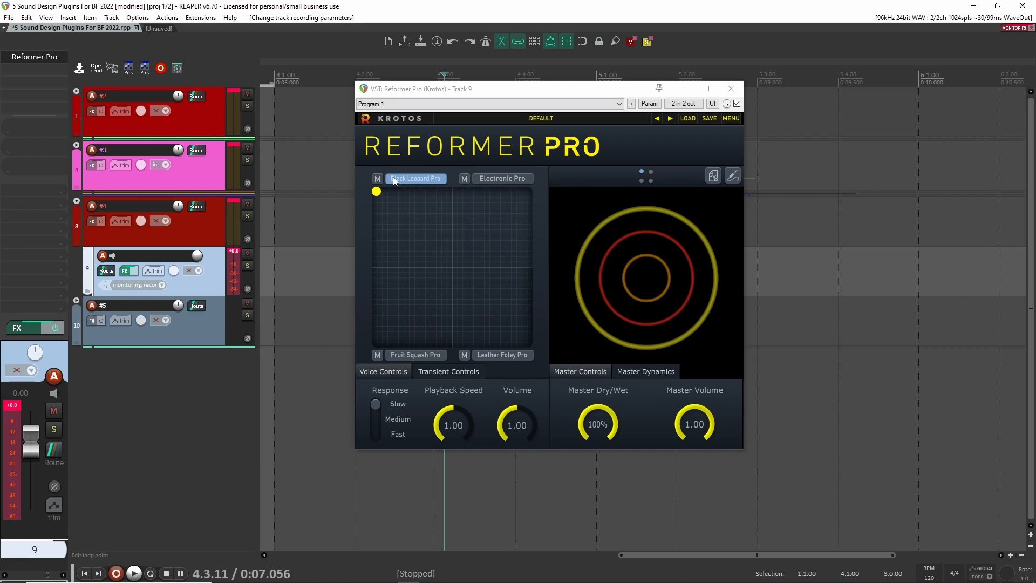
Move Reformer Pro's blend point back near the centre of the pad and look over the Analysis Tool for custom media folders.
drag(376, 191, 444, 261)
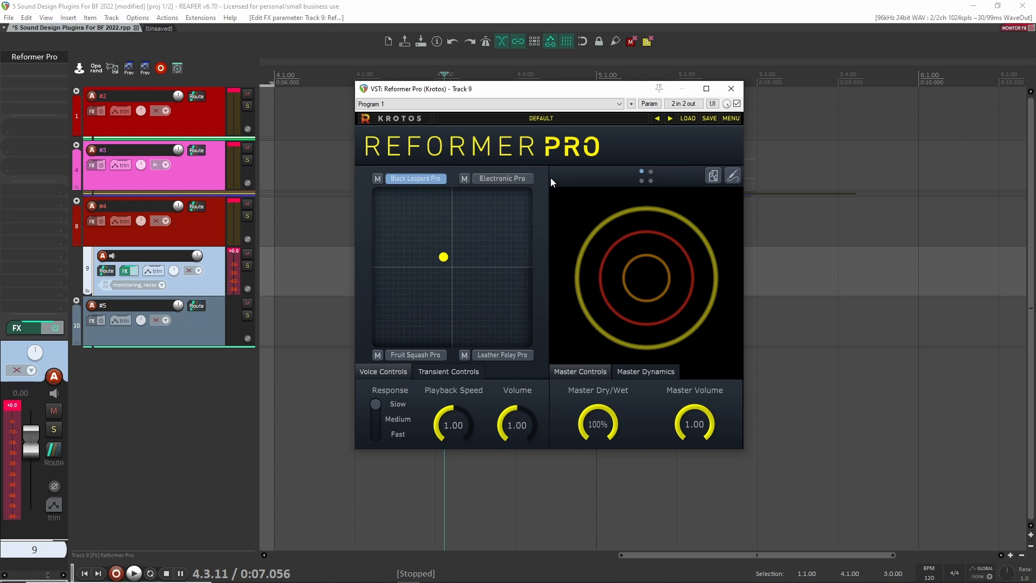
click(713, 175)
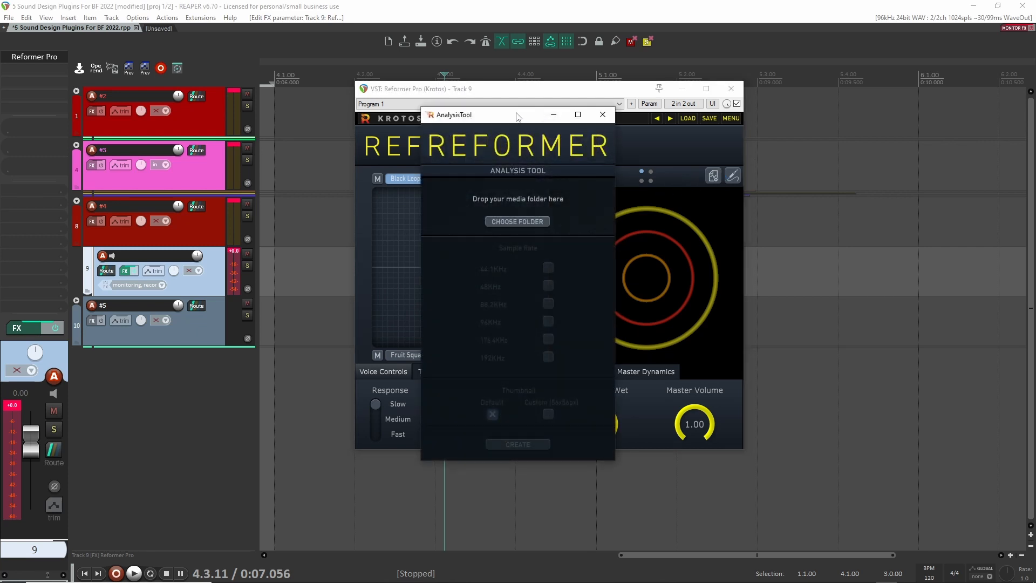
drag(517, 116, 607, 91)
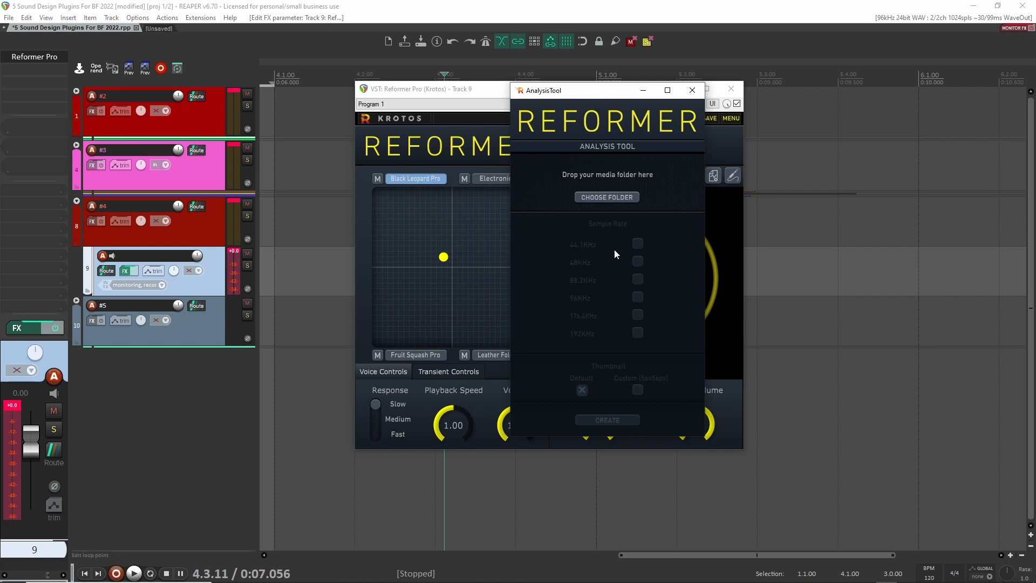
click(693, 90)
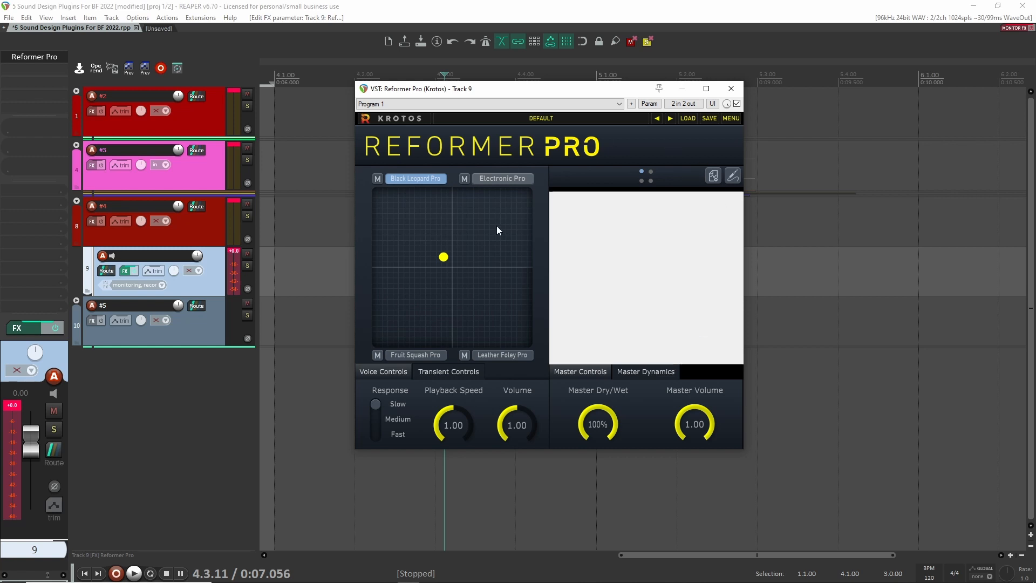
Search Reformer Pro's libraries for "stea" and load Steampunk Gears in place of Electronic Pro.
click(714, 175)
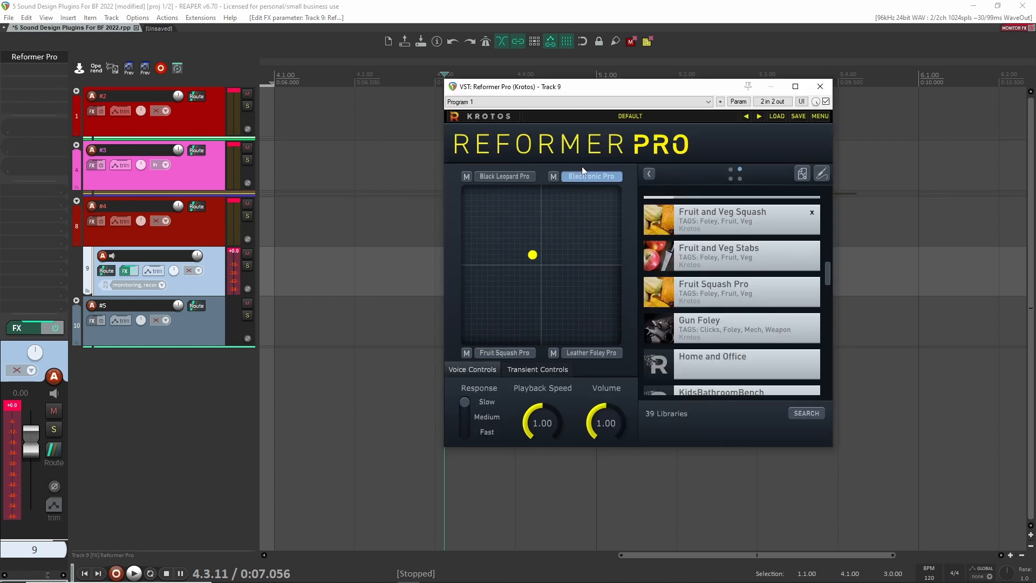
click(582, 178)
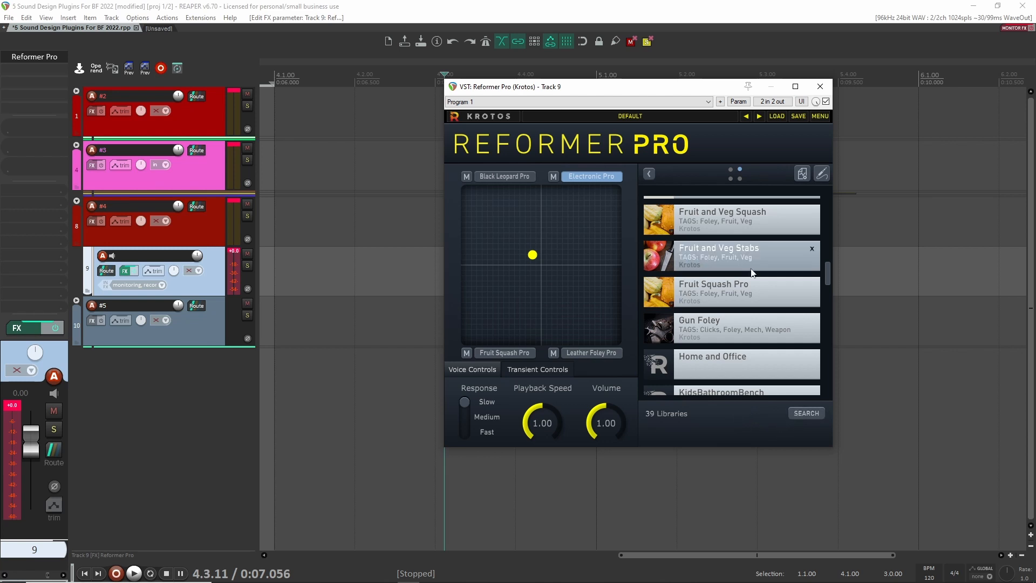
click(808, 415)
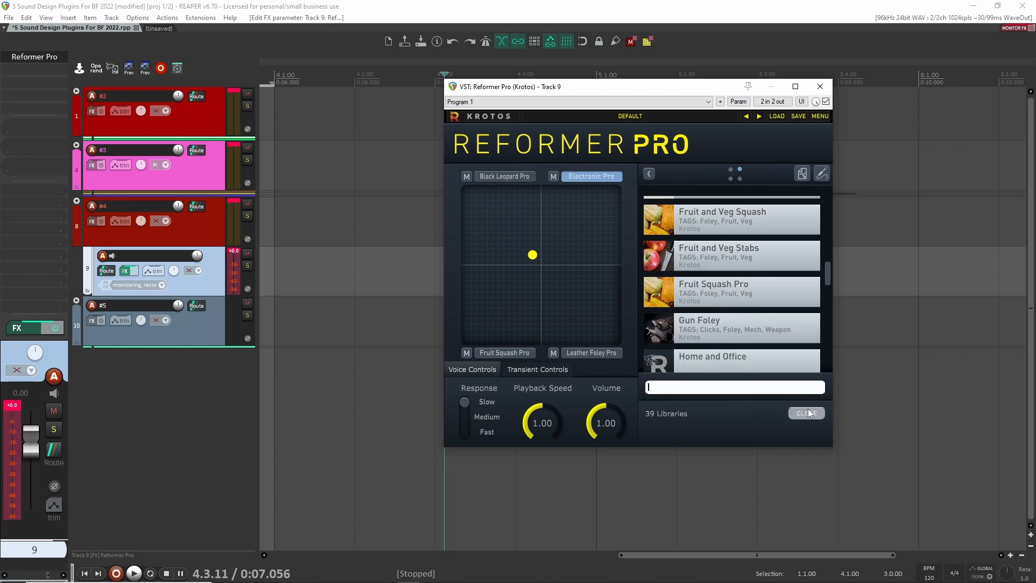
text(stea)
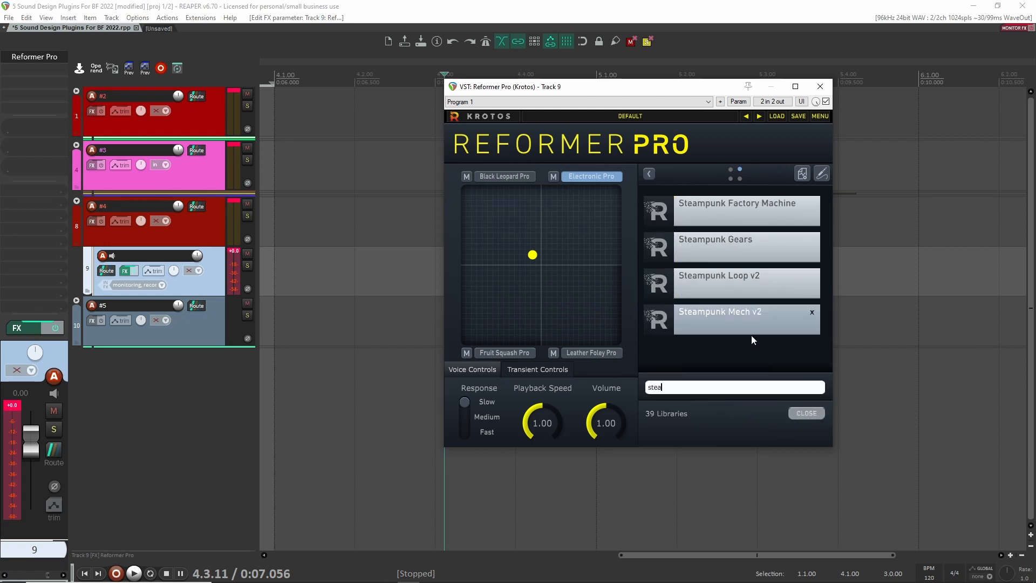
click(725, 245)
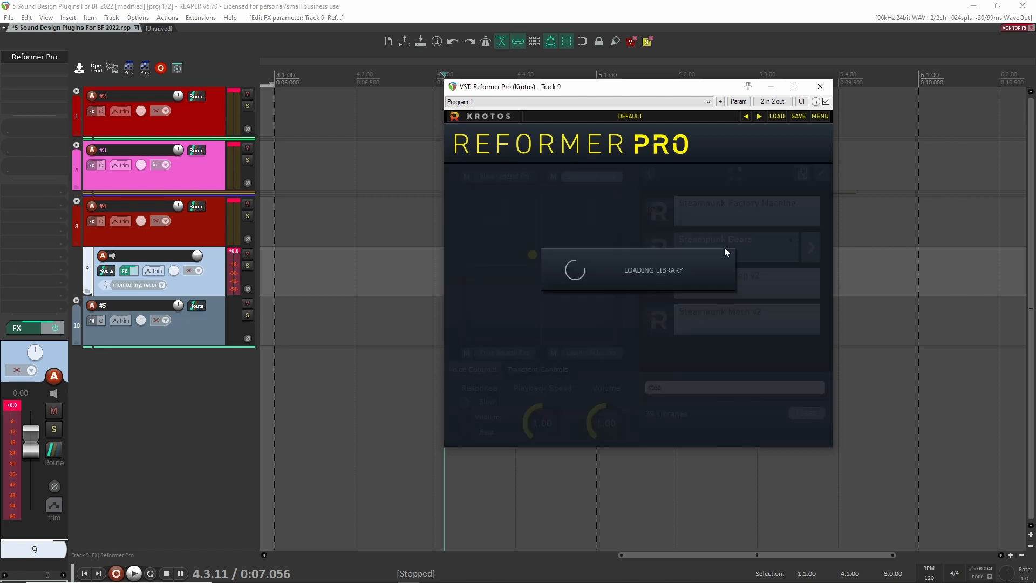
Blend Reformer Pro fully to Steampunk Gears, hide the library list, and close the plugin window.
drag(542, 245, 620, 186)
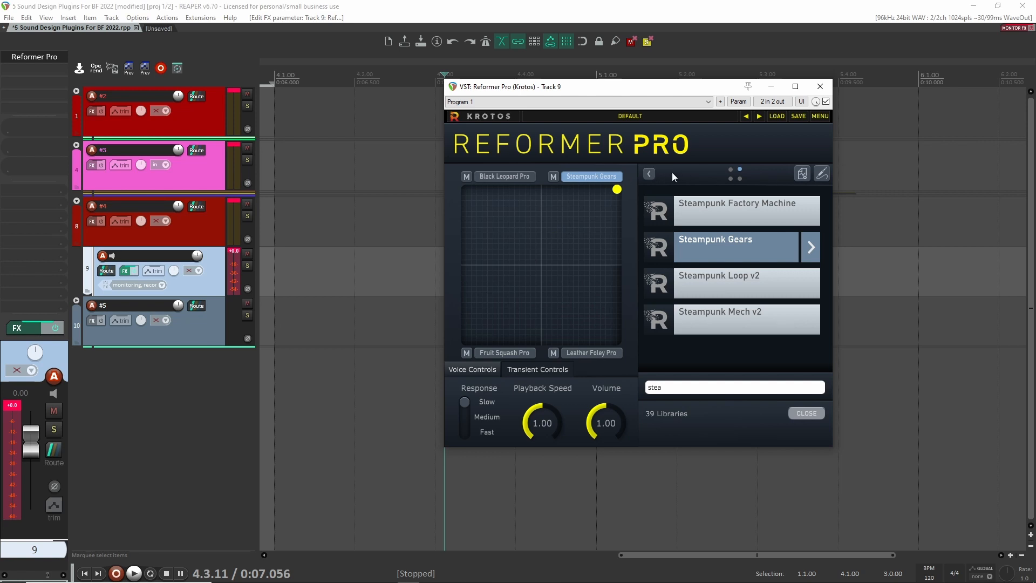
click(648, 174)
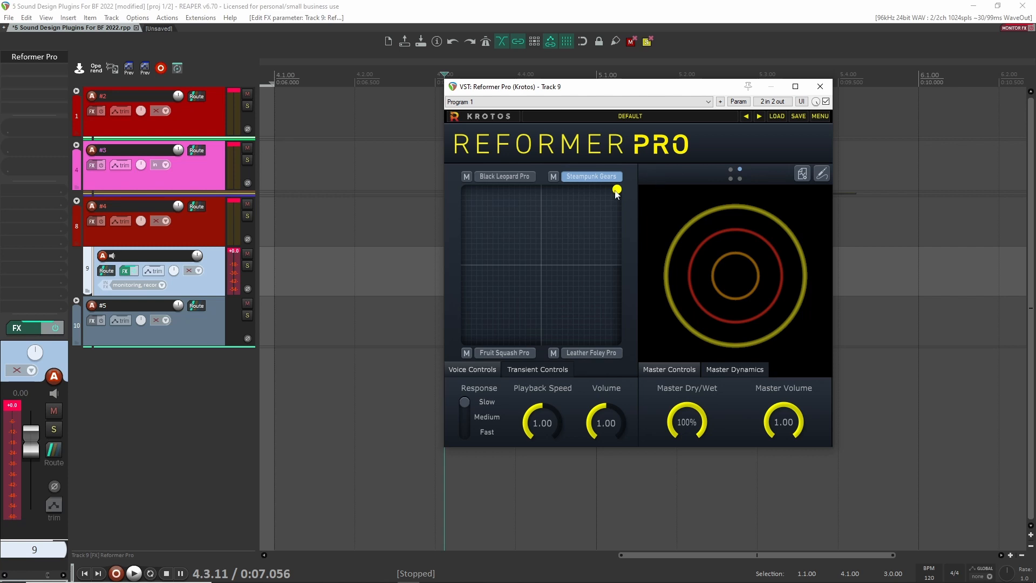
mouse_move(615, 190)
mouse_down()
mouse_move(529, 276)
mouse_move(536, 218)
mouse_move(626, 186)
mouse_up()
click(821, 87)
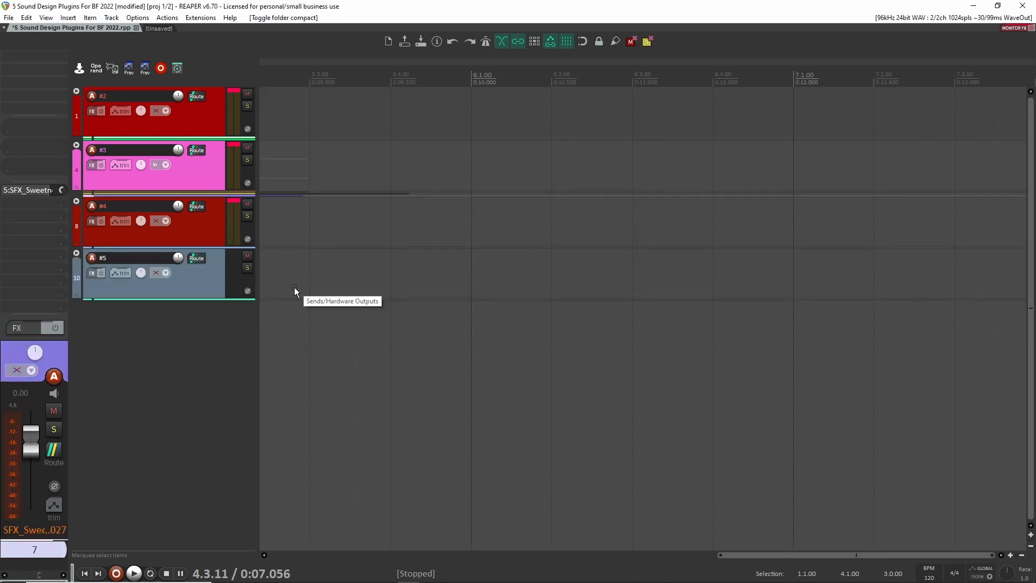
Expand the #5 folder and place the edit cursor just before bar 6 on its child track 11.
click(76, 253)
click(205, 345)
click(458, 337)
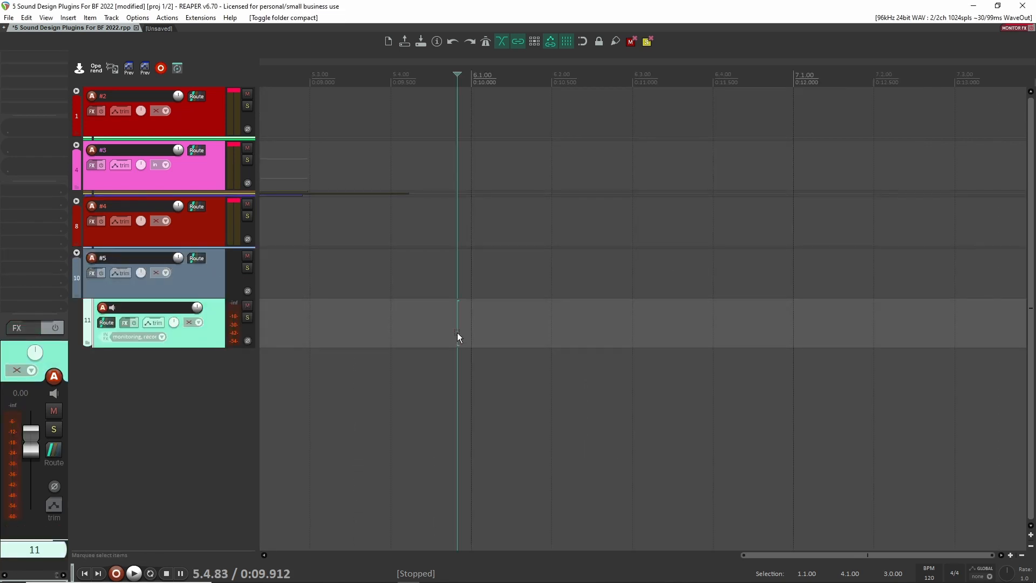
Open nvk_CREATE and search the media databases for "magic spell".
key(Tab)
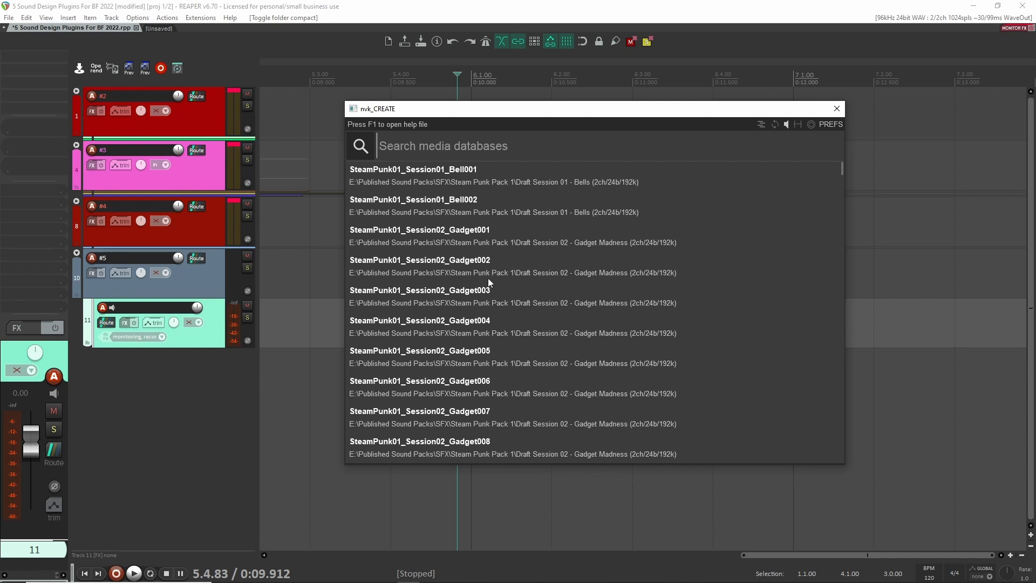
drag(517, 111, 546, 95)
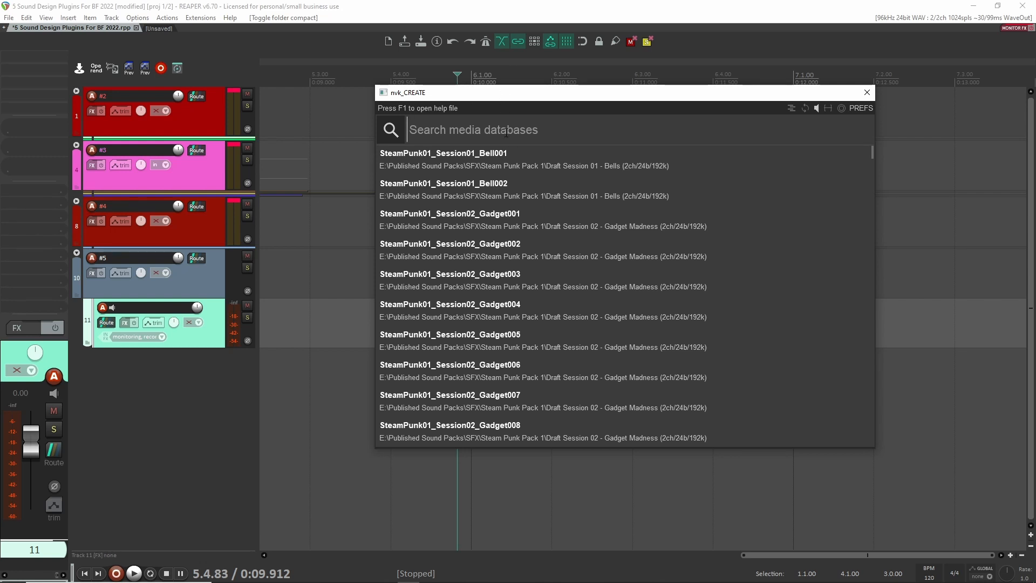
text(magic spell)
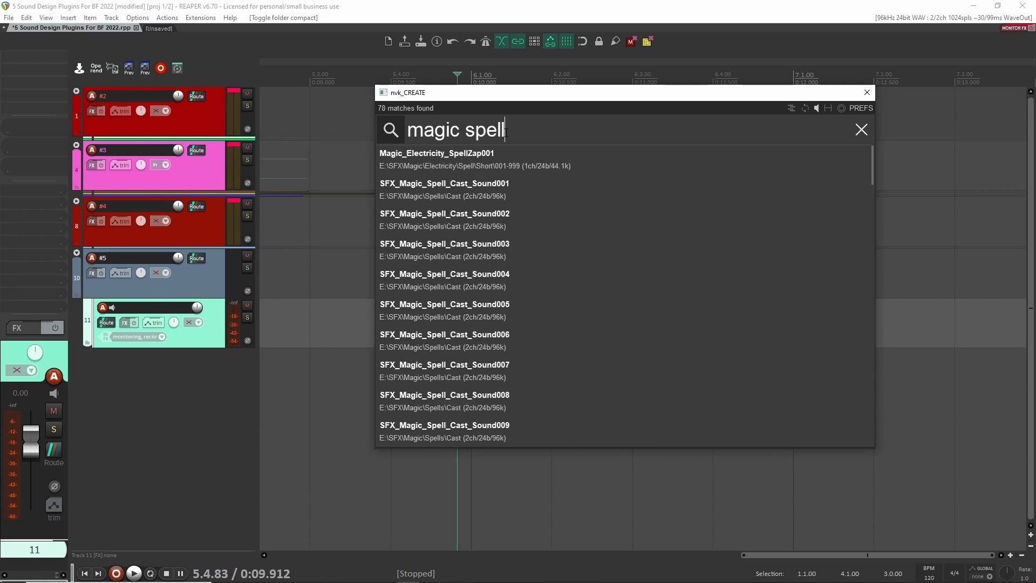
Audition the "magic spell" search results one after another, down to SFX_Magic_Spell_Cast_Sound007.
key(Down)
key(Down)
key(Down)
key(Down)
key(Down)
key(Down)
key(Down)
key(Down)
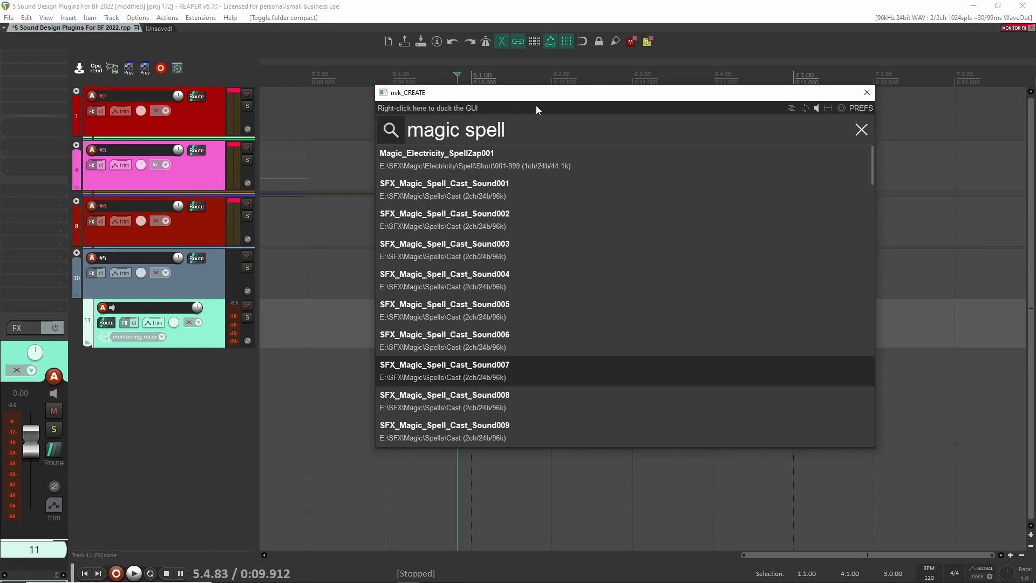
Generate 20 three-layer "magic spell" variations in multi-layer mode, using length 3, pitch 9, and the Random, Trim and Normalize options.
key(Tab)
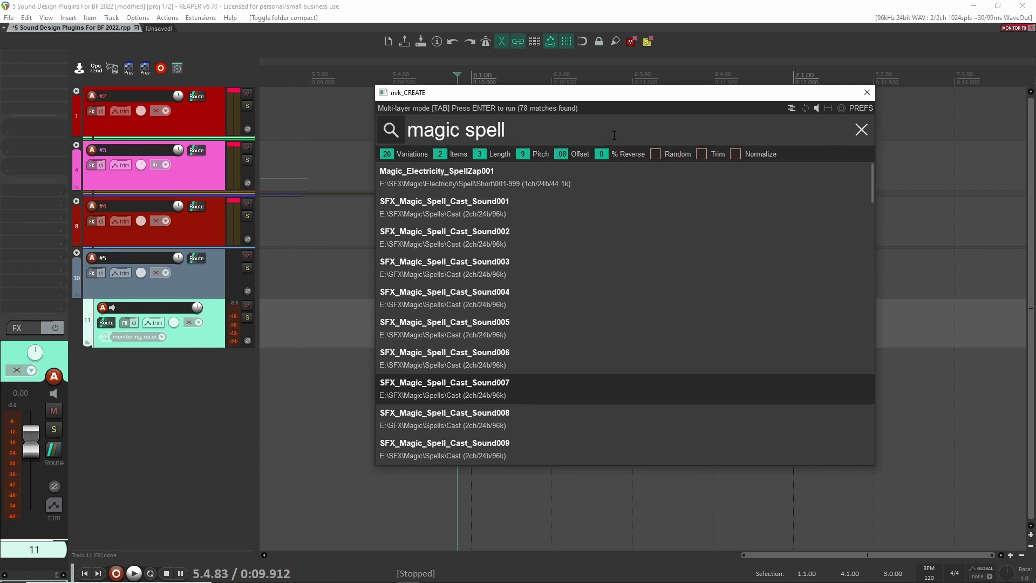
key(Tab)
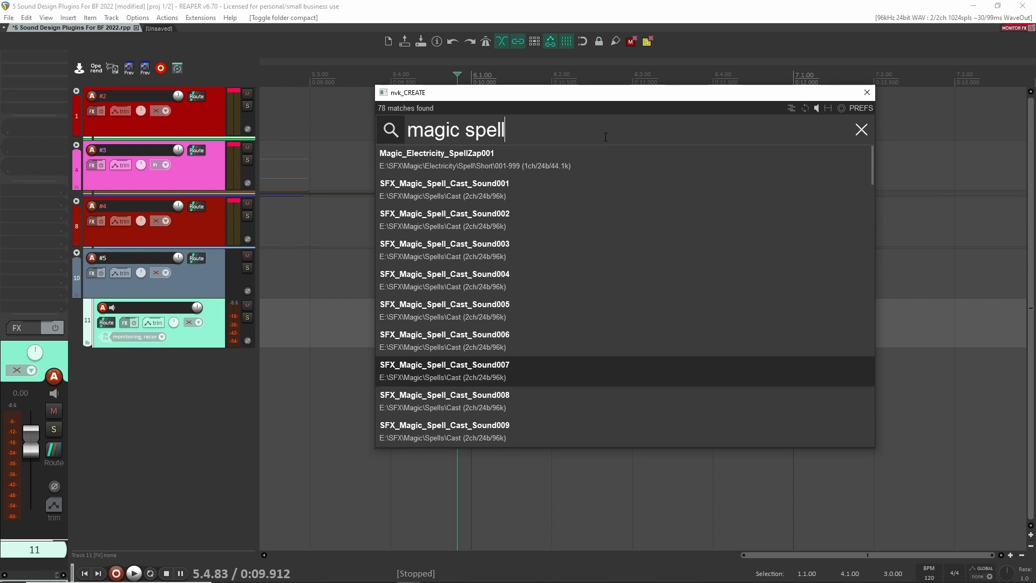
key(Tab)
drag(600, 95, 626, 89)
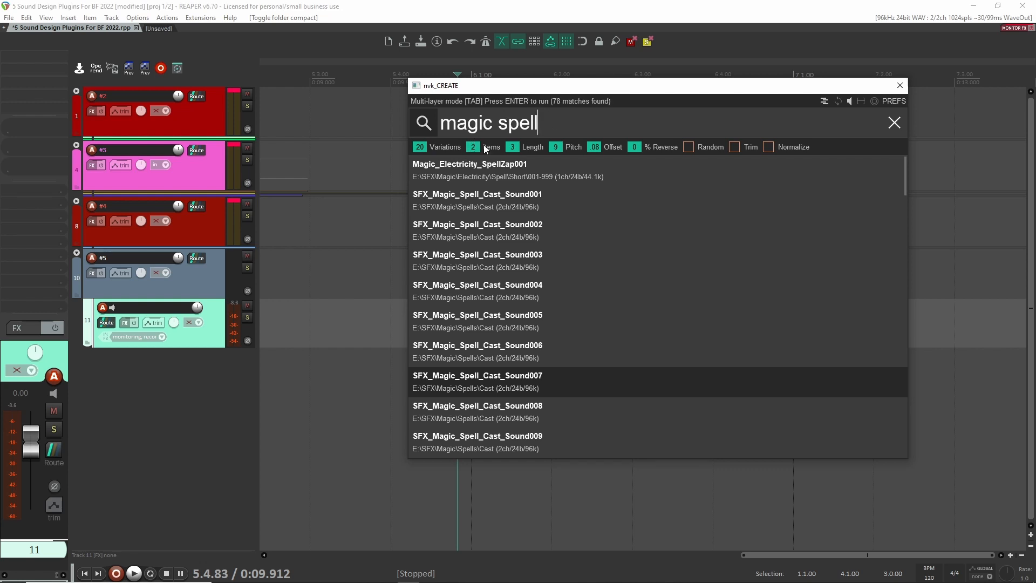
mouse_move(474, 147)
mouse_down()
mouse_move(475, 126)
mouse_move(475, 146)
mouse_up()
key(Return)
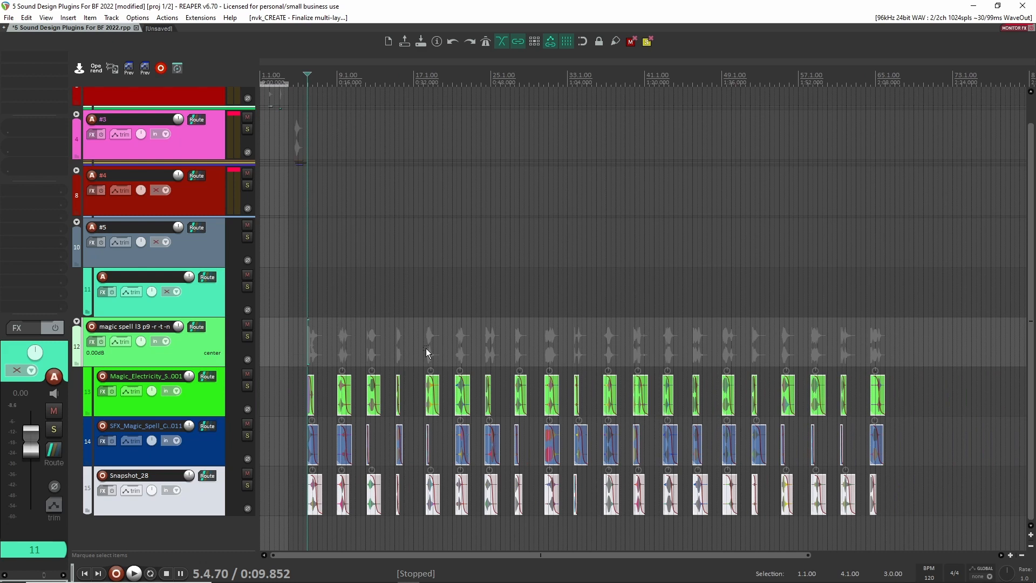
Play back the generated magic spell variations one after another, from just before bar 6 to about bar 25, then pause.
scroll(372, 366, up, 8)
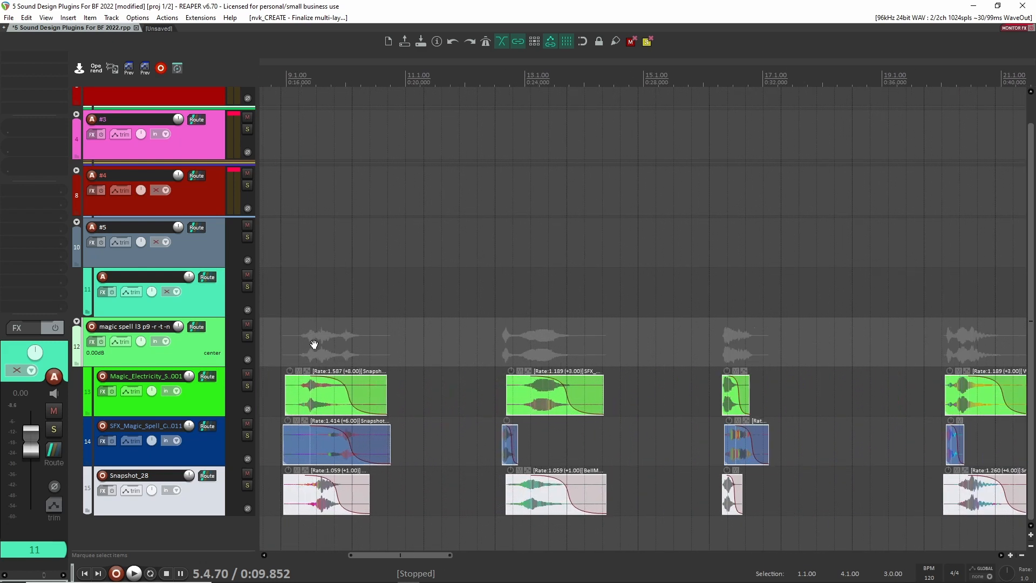
scroll(562, 334, up, 5)
click(620, 344)
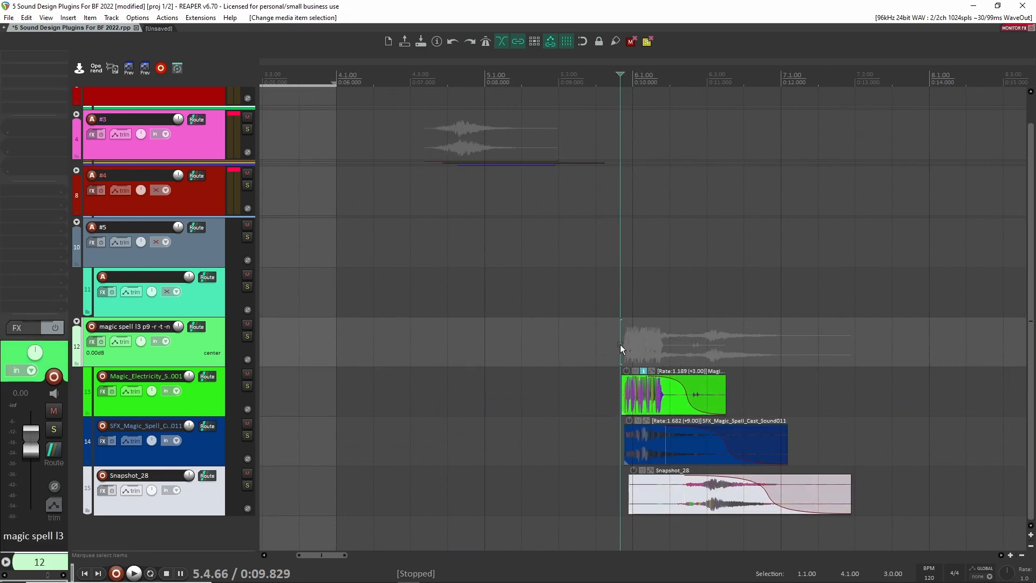
key(space)
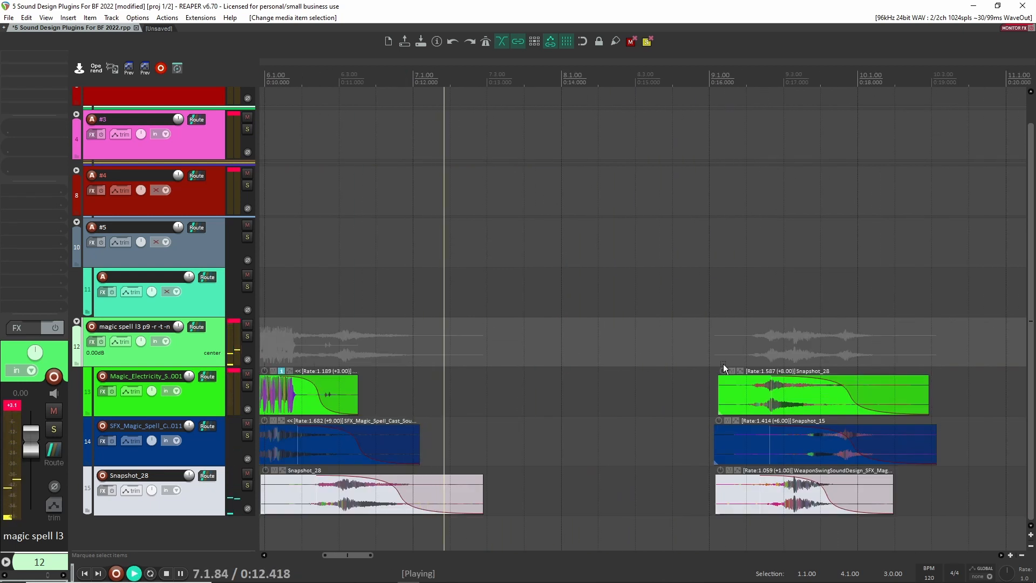
key(Return)
click(721, 348)
key(space)
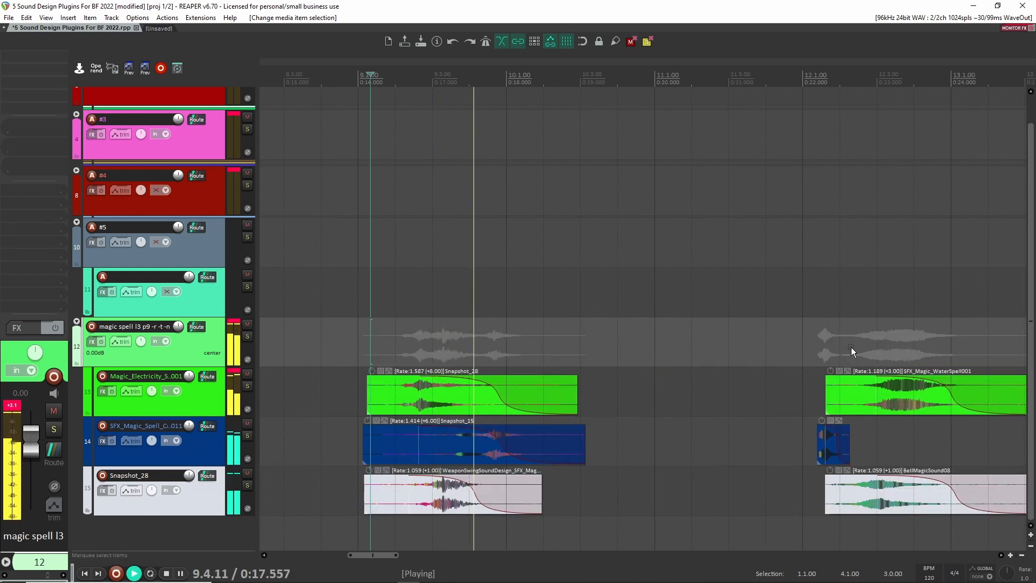
click(809, 350)
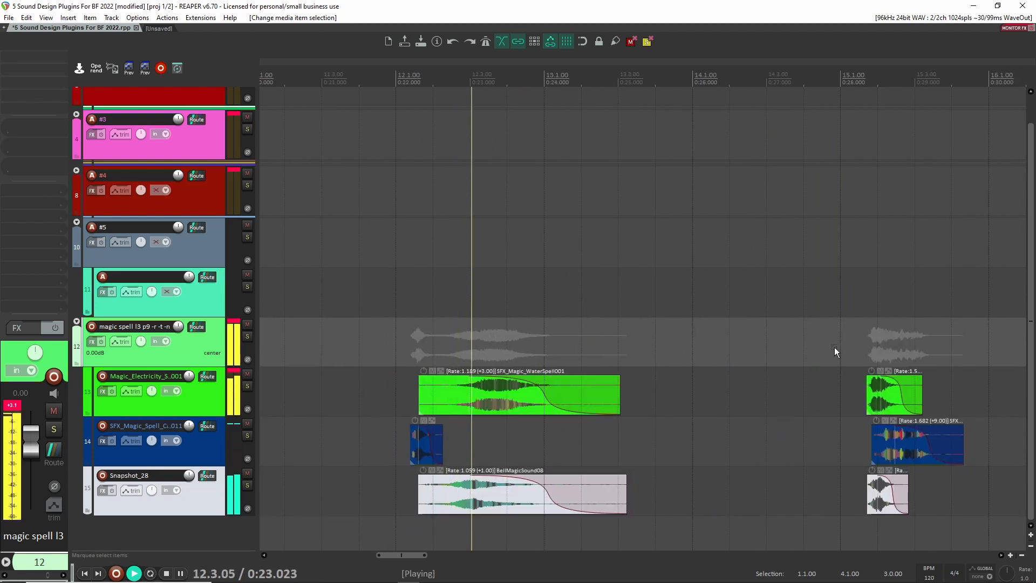
click(871, 345)
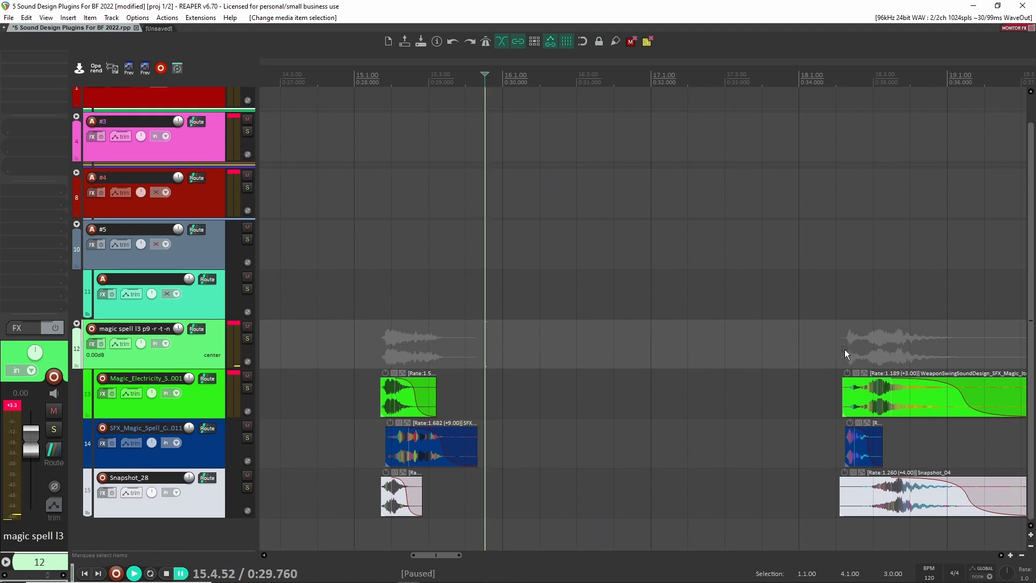
click(844, 349)
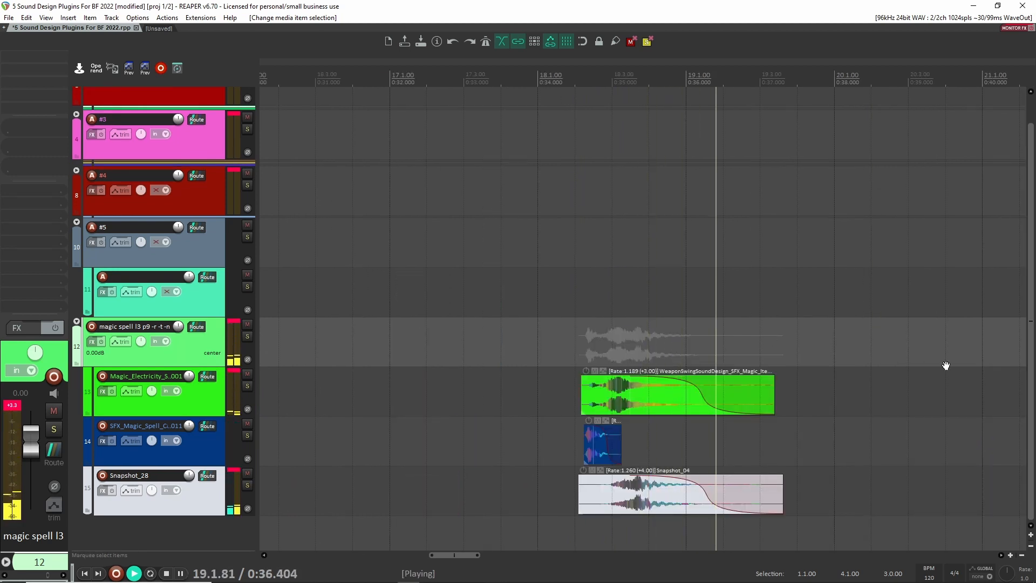
click(643, 341)
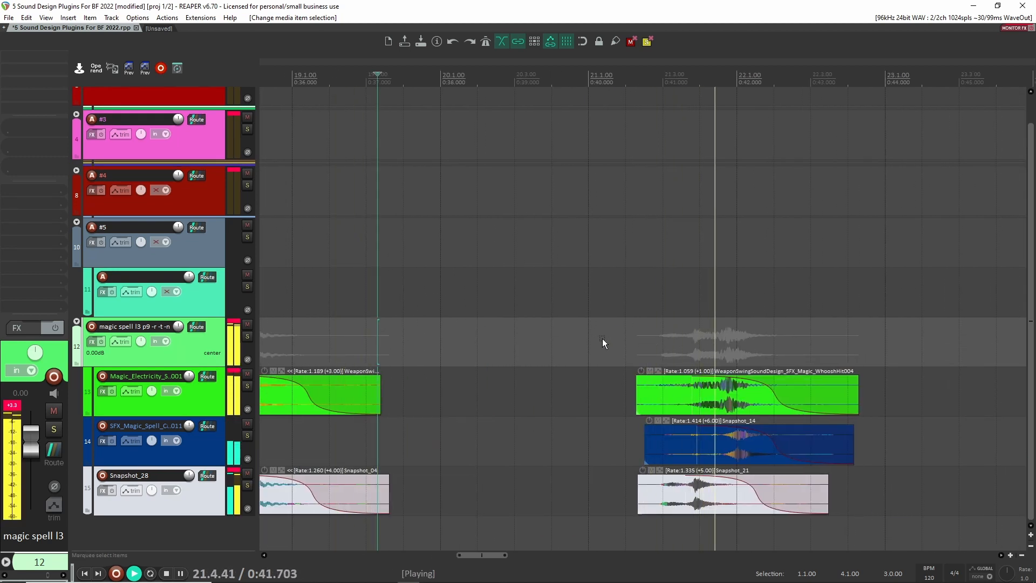
click(739, 346)
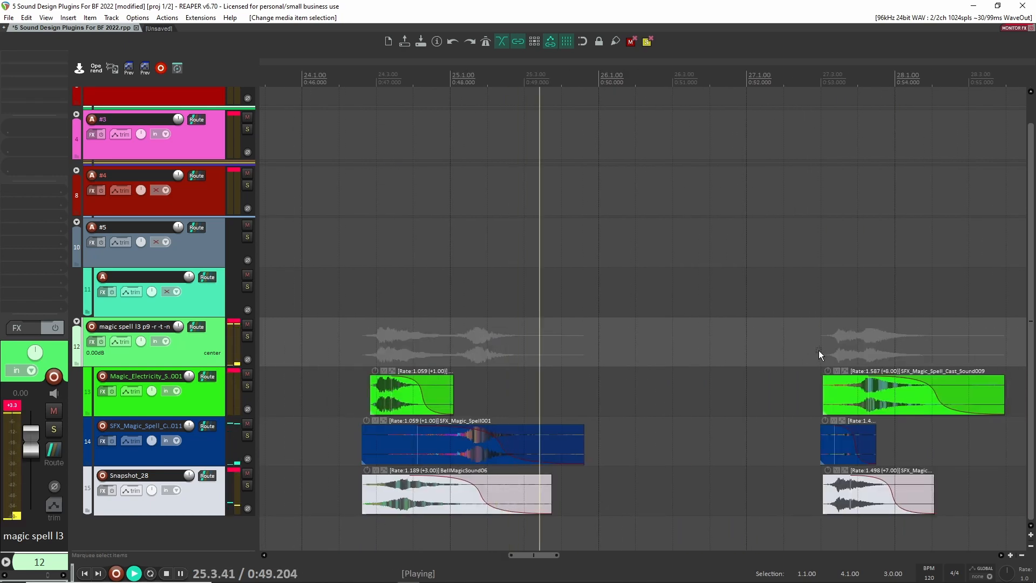
key(ctrl+space)
Collapse the magic spell folder so its three layer tracks are compacted beneath it.
scroll(814, 339, down, 10)
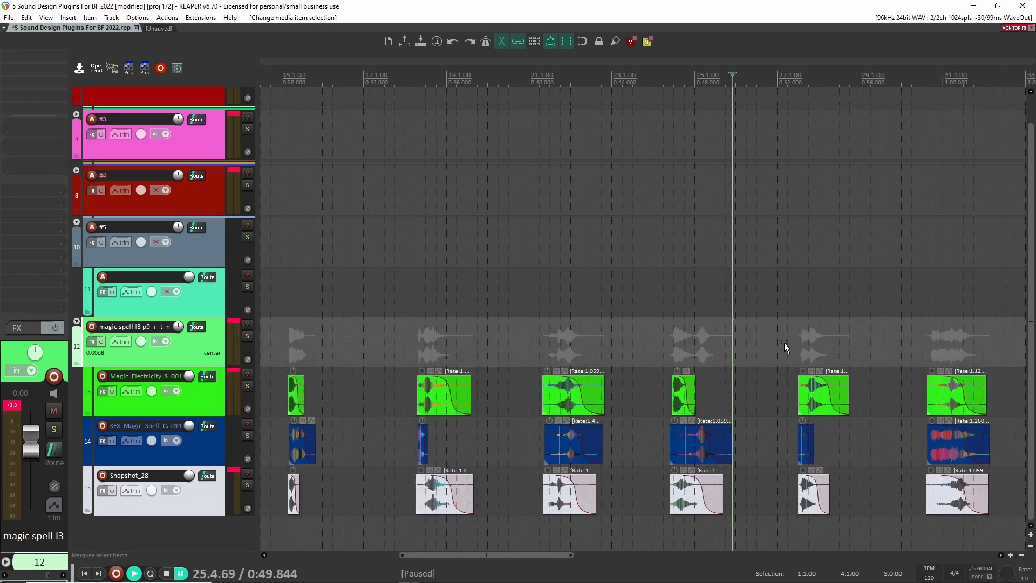
scroll(782, 324, down, 2)
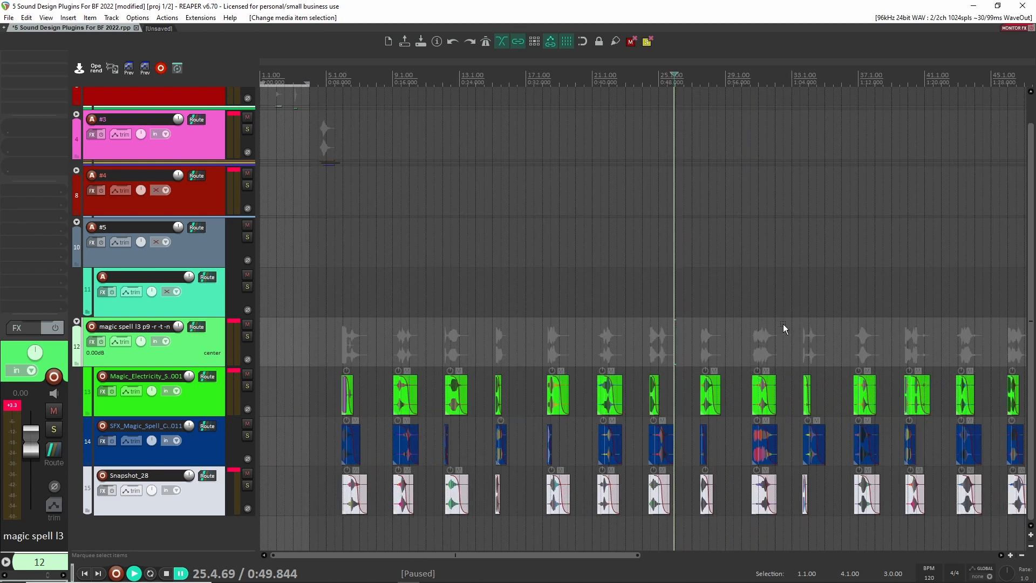
scroll(783, 326, down, 2)
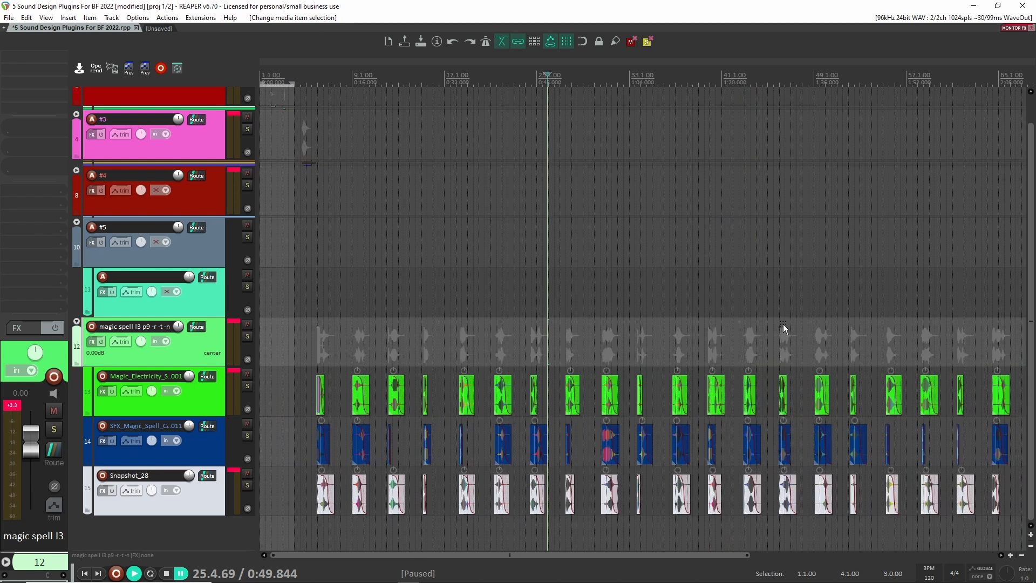
scroll(782, 324, down, 2)
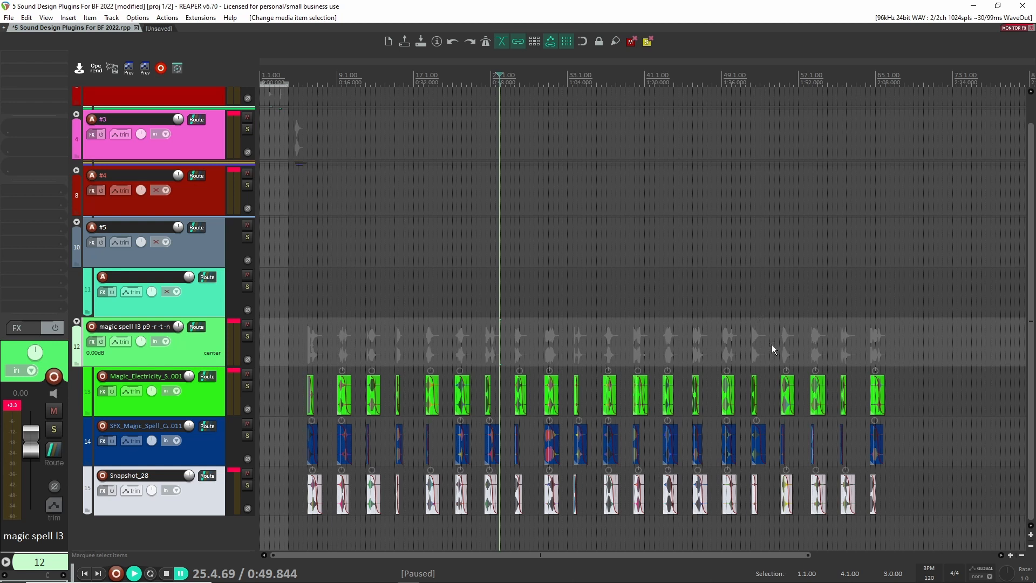
drag(882, 402, 390, 268)
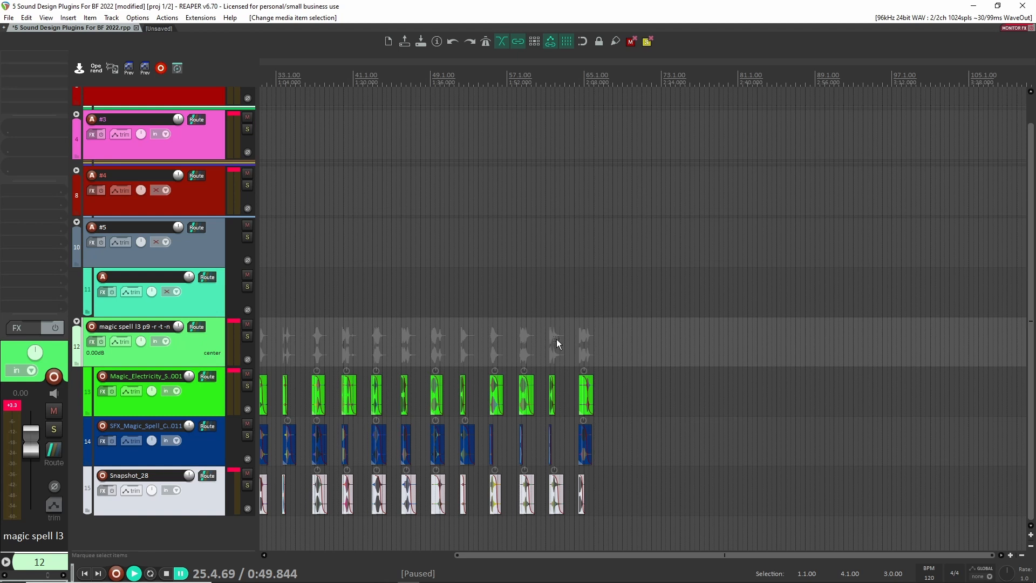
click(76, 321)
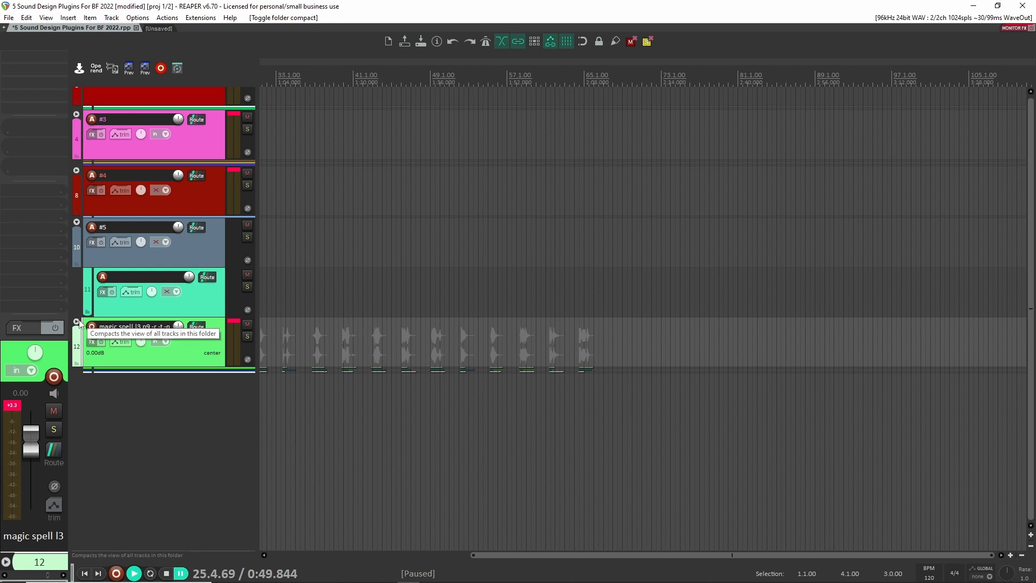
click(77, 323)
click(77, 323)
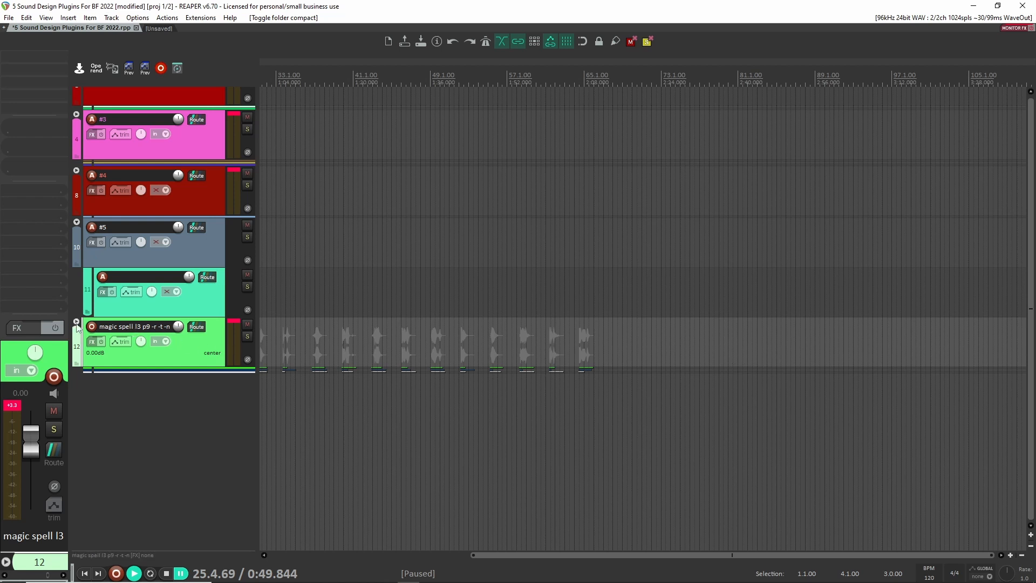
Add three new tracks below the magic spell folder and group them as children of a new folder track 16.
double_click(173, 420)
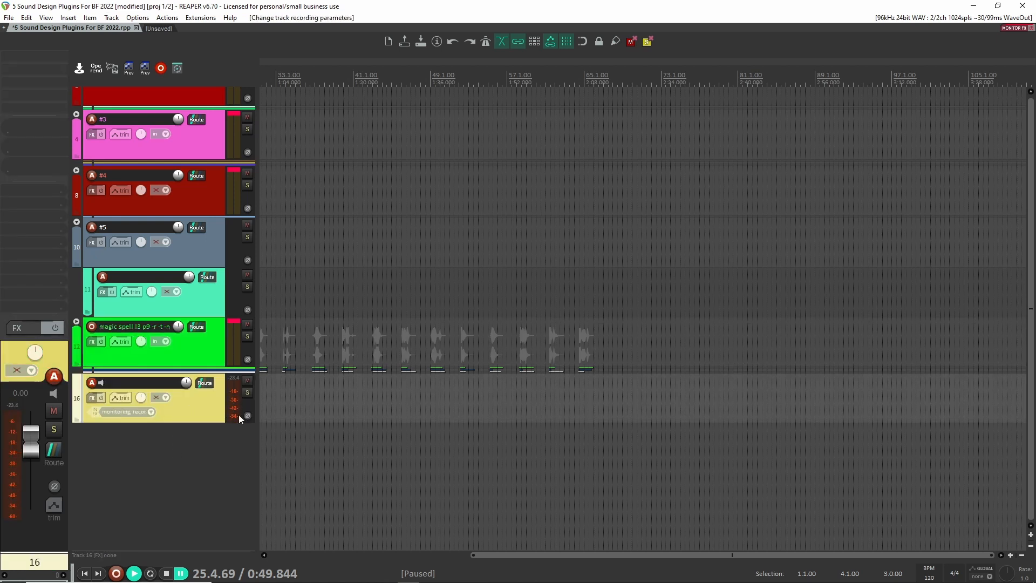
double_click(189, 455)
double_click(187, 497)
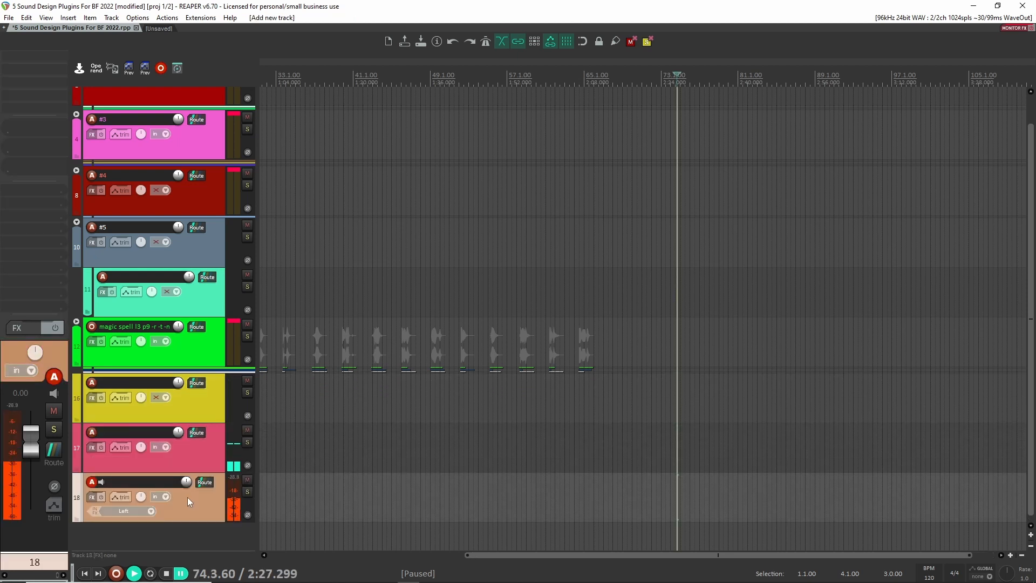
click(644, 379)
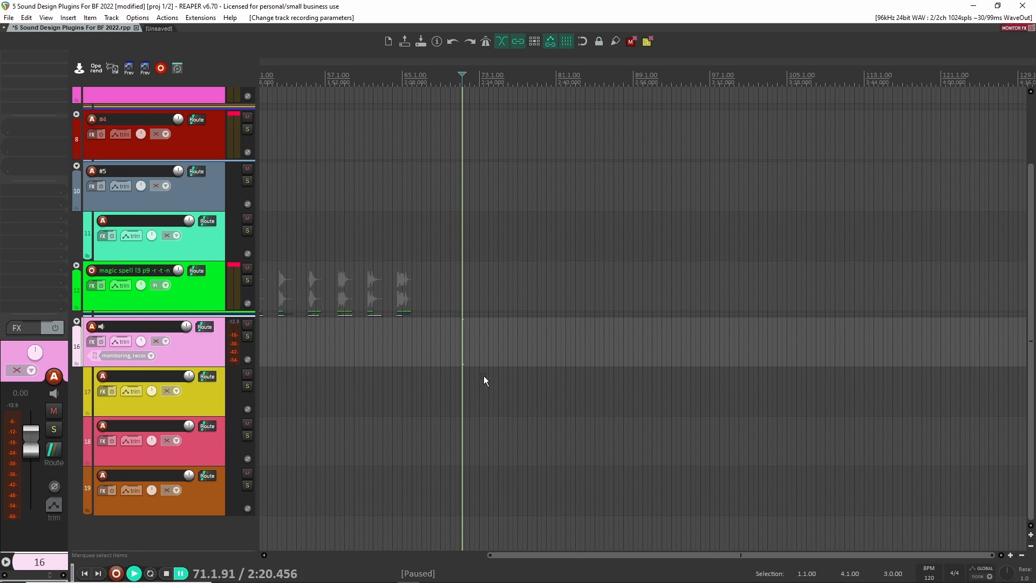
Place the edit cursor near bar 86 on folder track 16, then examine nvk_CREATE's selectable media databases and close its window.
scroll(481, 373, down, 4)
scroll(332, 301, down, 2)
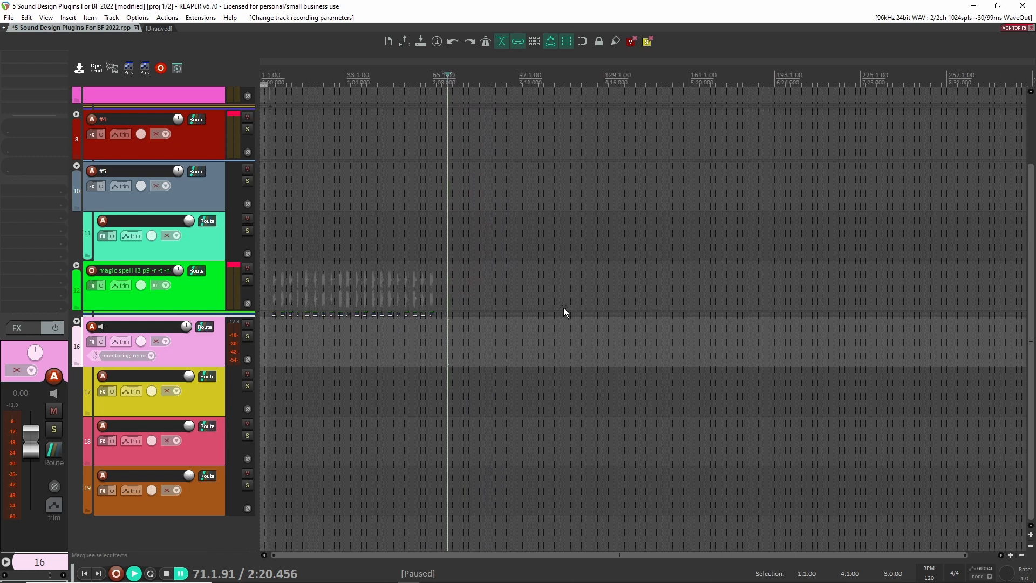
drag(490, 254, 282, 370)
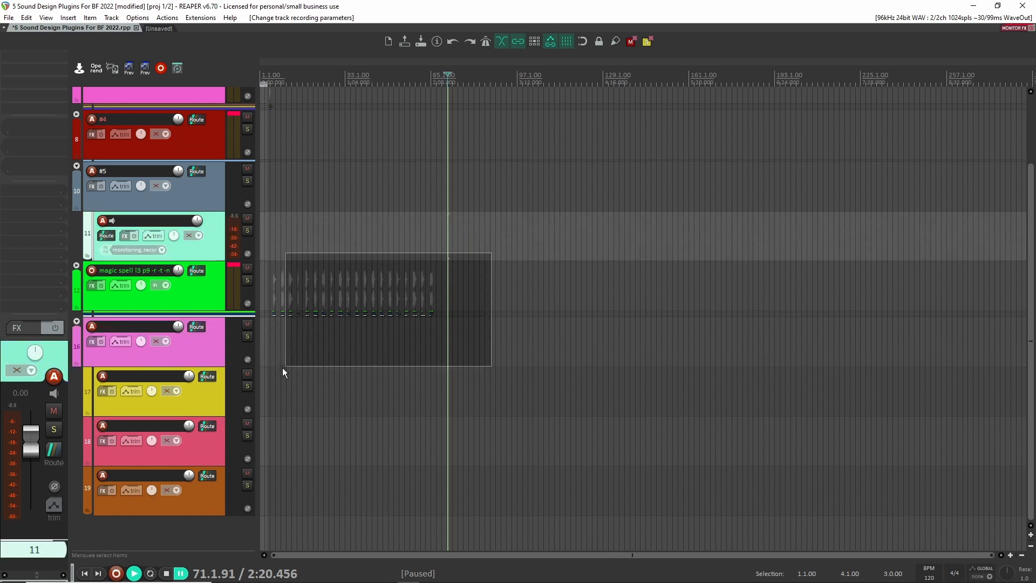
click(564, 370)
click(488, 346)
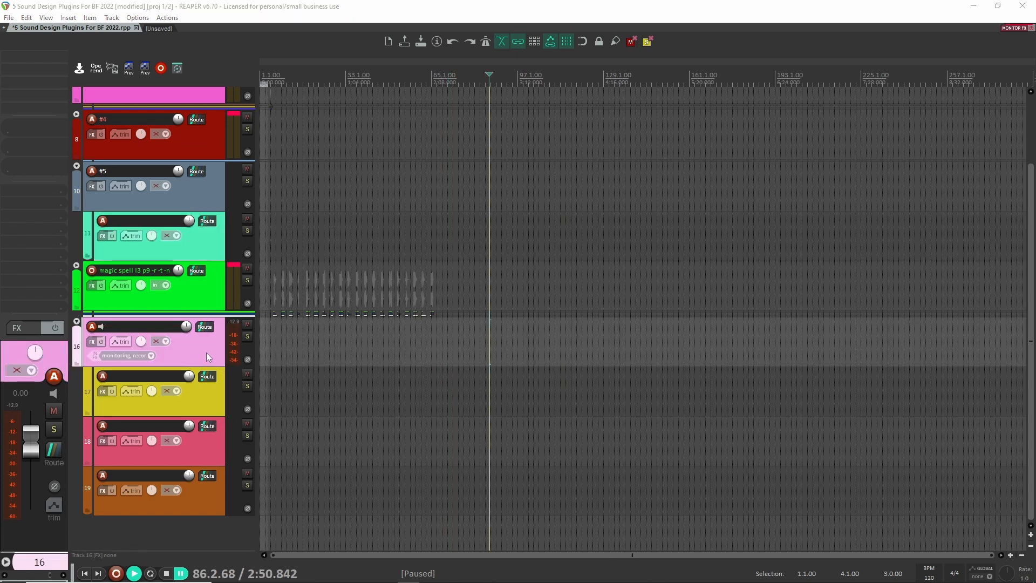
key(c)
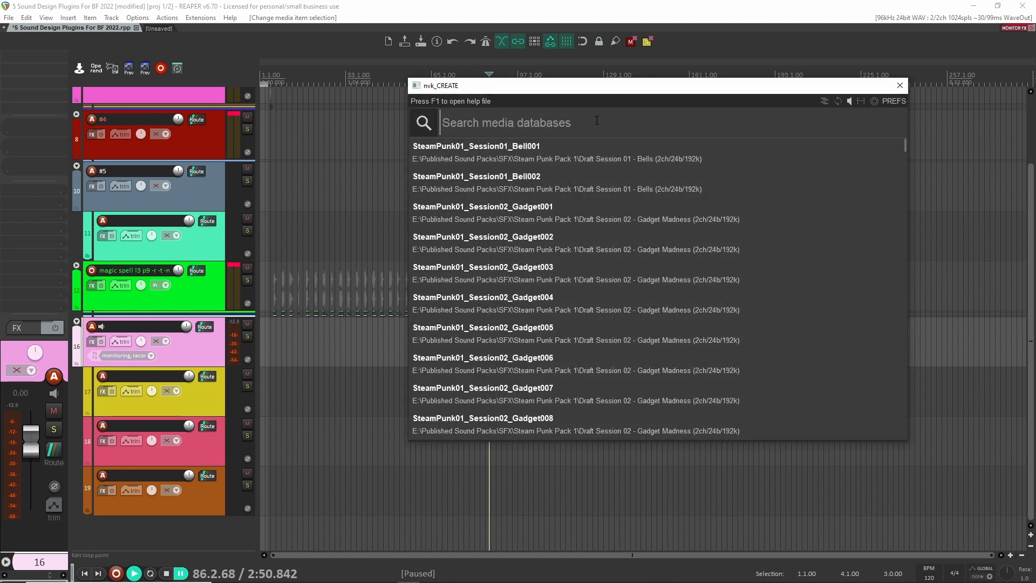
key(Tab)
right_click(719, 117)
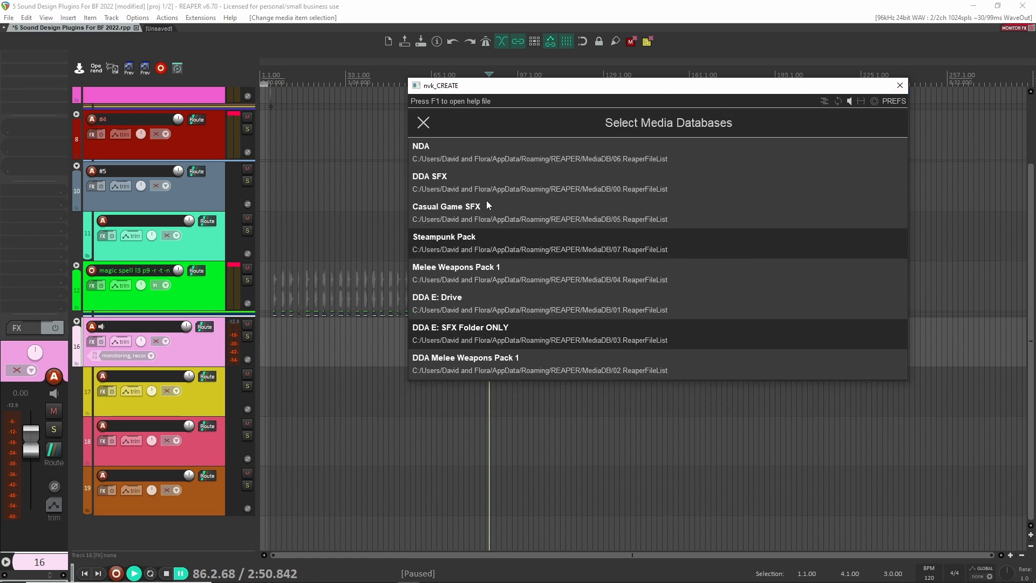
key(Escape)
click(899, 86)
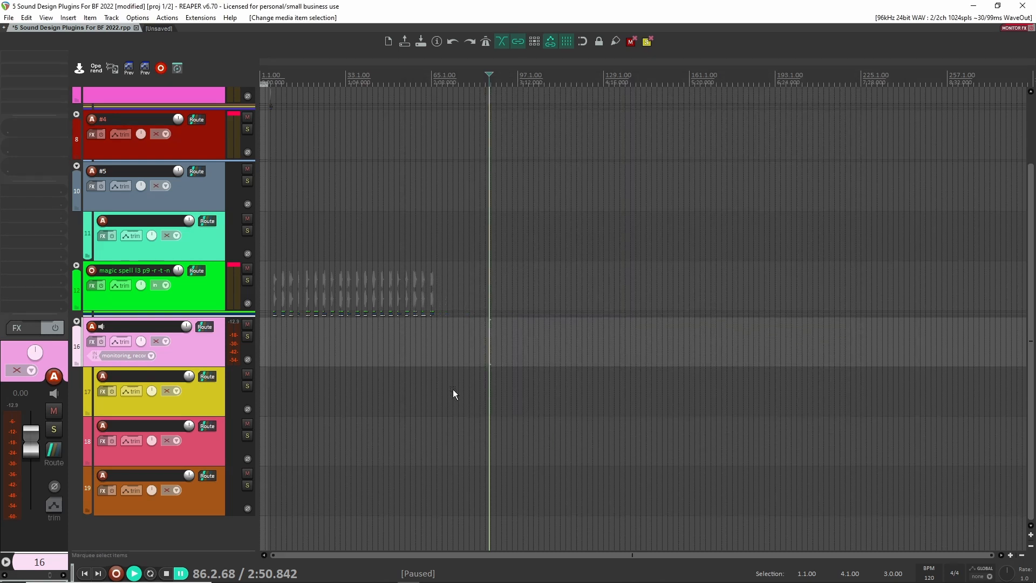
Place the edit cursor near bar 98 and name child tracks 17, 18 and 19 "impact", "kick" and "spell".
click(522, 361)
click(271, 386)
double_click(149, 377)
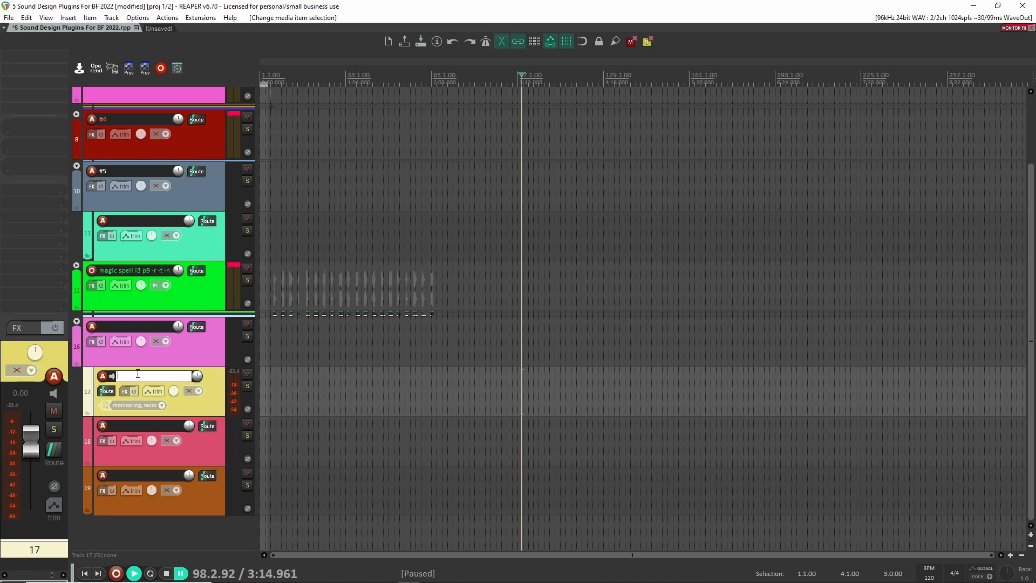
text(impact)
double_click(136, 426)
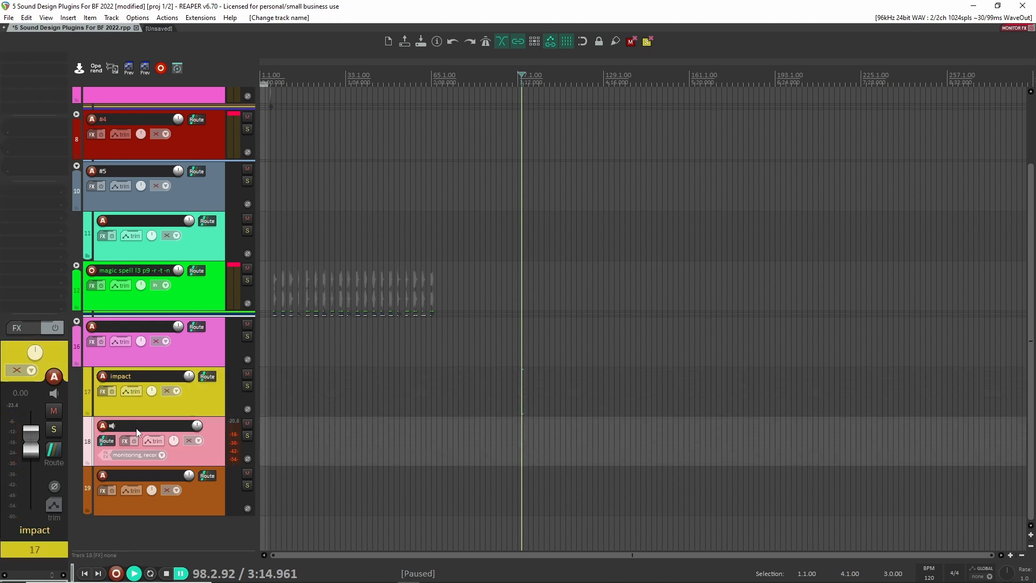
text(kick)
key(Return)
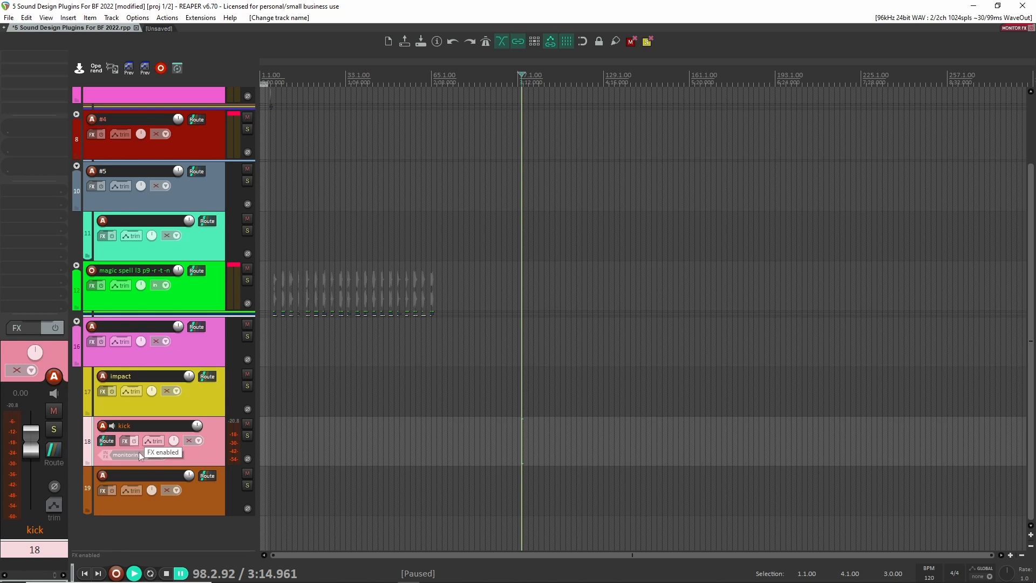
double_click(145, 474)
text(spe)
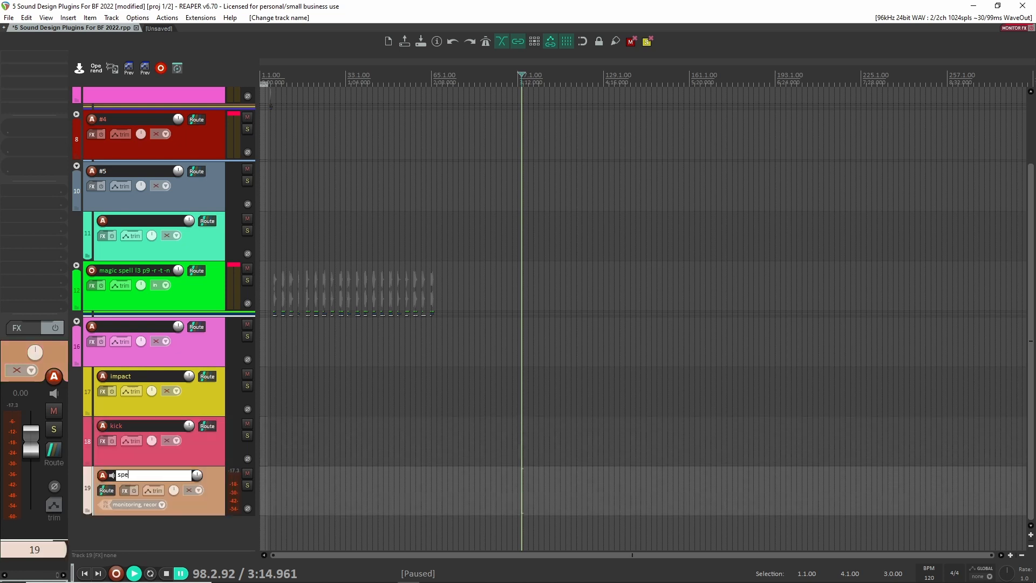
text(ll)
key(Return)
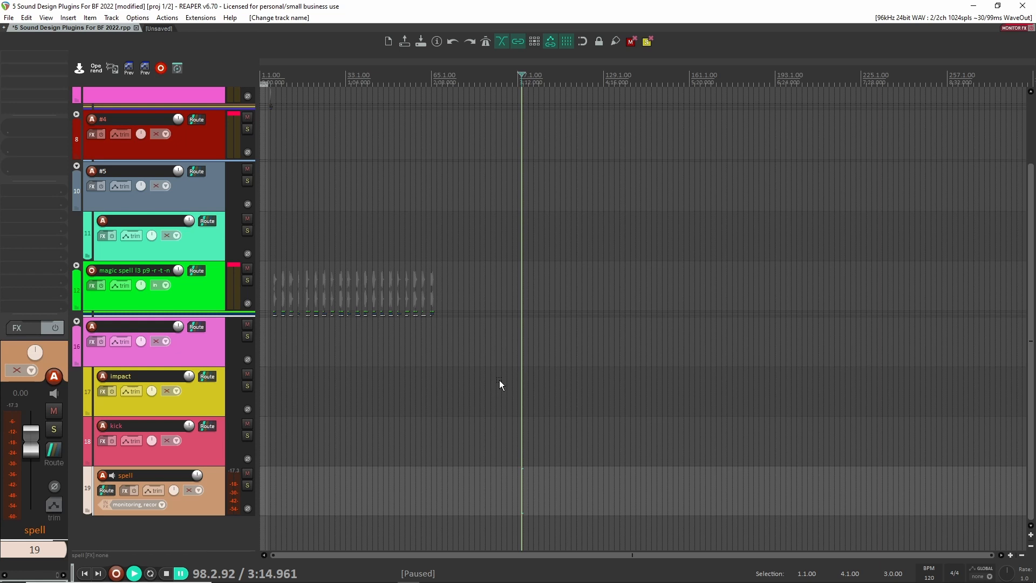
Generate matching layers near bar 98 on the impact, kick and spell tracks with nvk_CREATE's replace action.
key(c)
click(900, 86)
shift+click(216, 393)
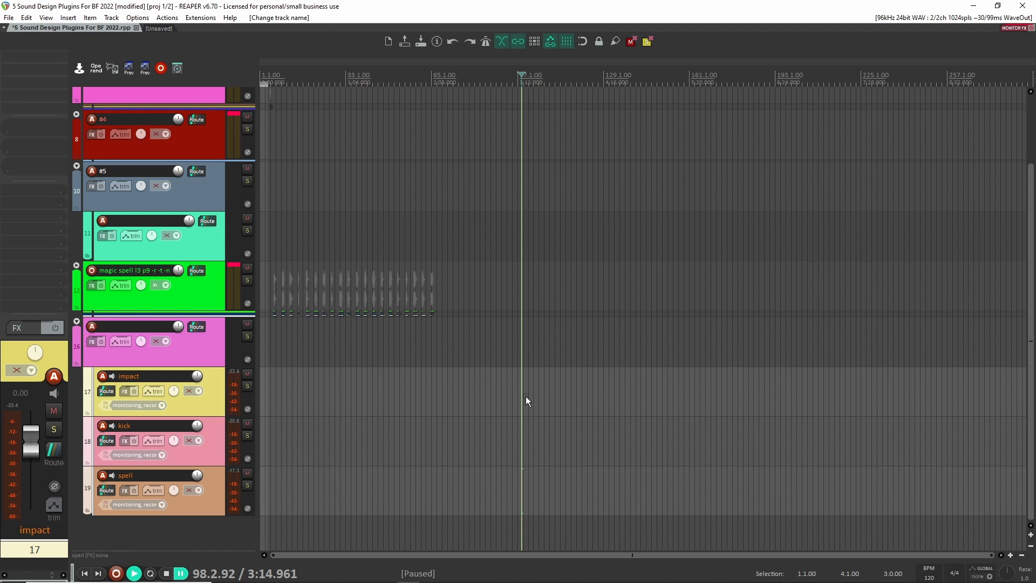
key(r)
scroll(529, 398, up, 5)
scroll(553, 447, up, 5)
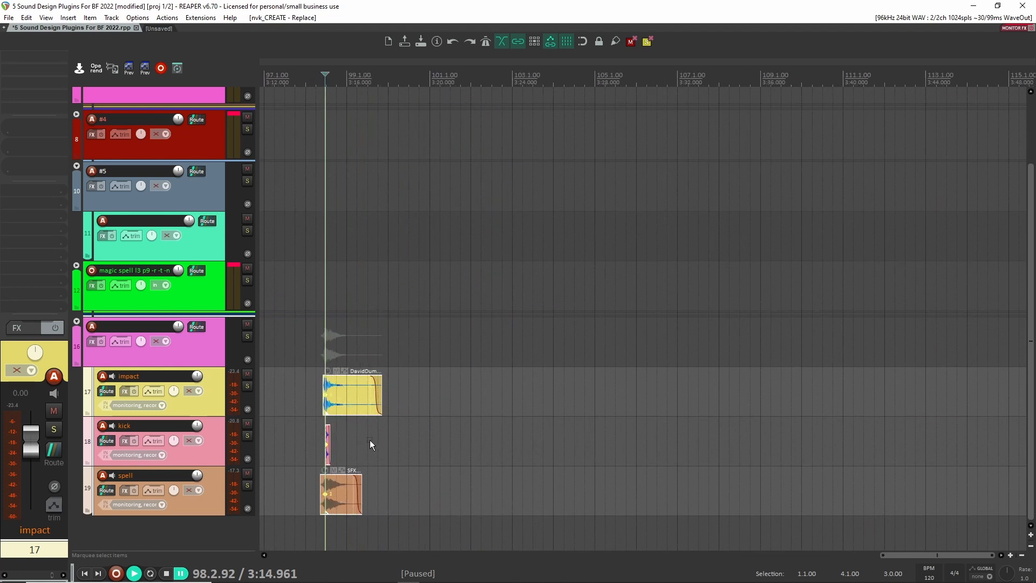
Audition the layered sound near bar 98 from just before its first item.
click(500, 426)
key(space)
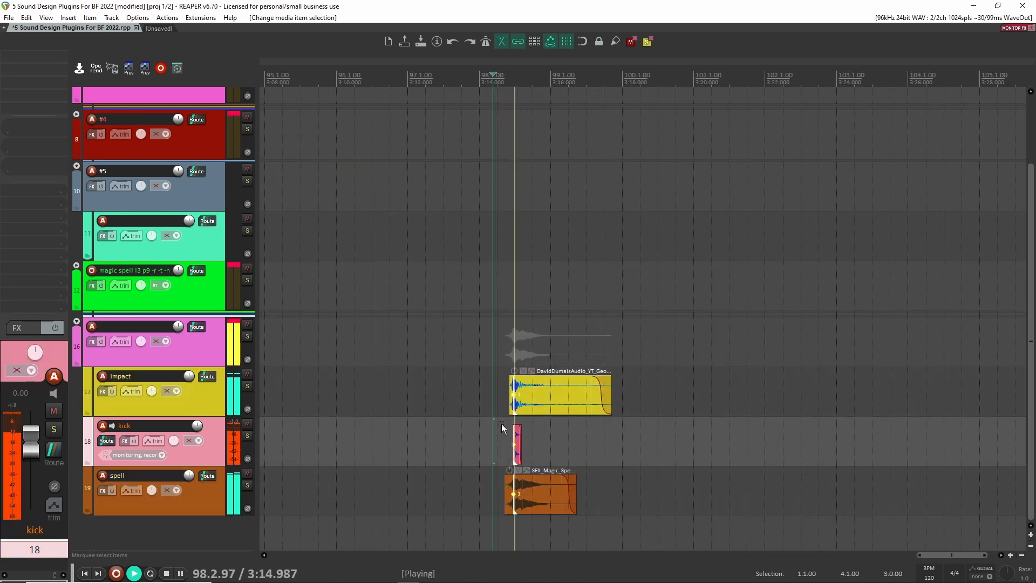
key(space)
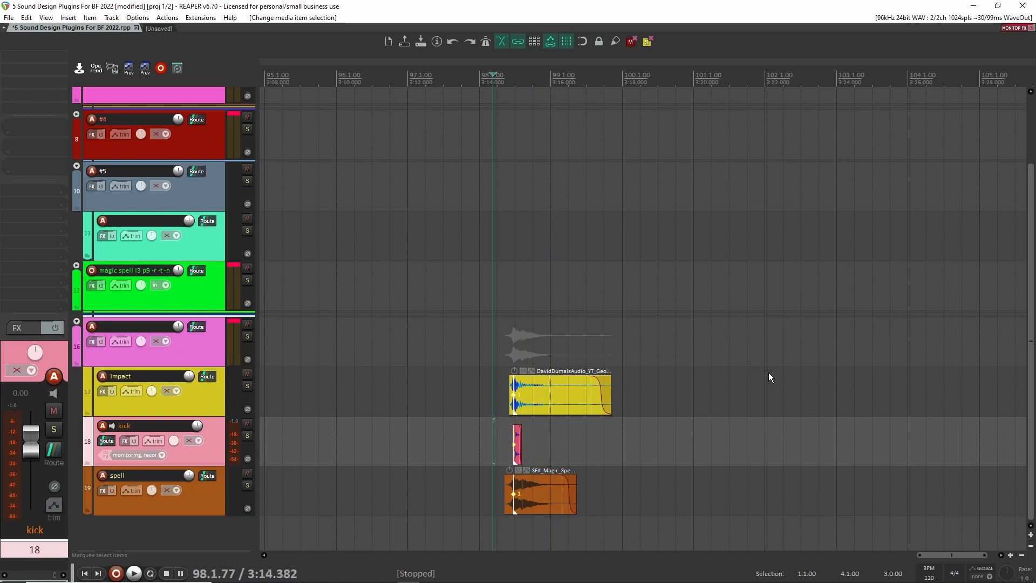
Generate another three-layer variation near bar 102 across the impact, kick and spell tracks.
click(773, 388)
shift+click(432, 479)
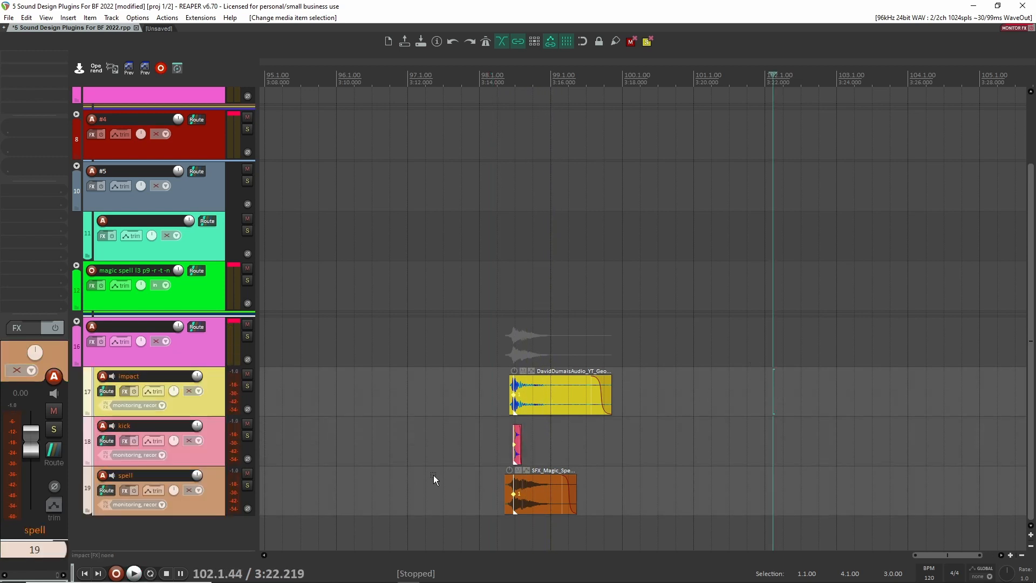
key(r)
drag(941, 417, 759, 398)
Generate a sound near bar 105 on the impact track, then replace it with a different one.
click(804, 397)
key(r)
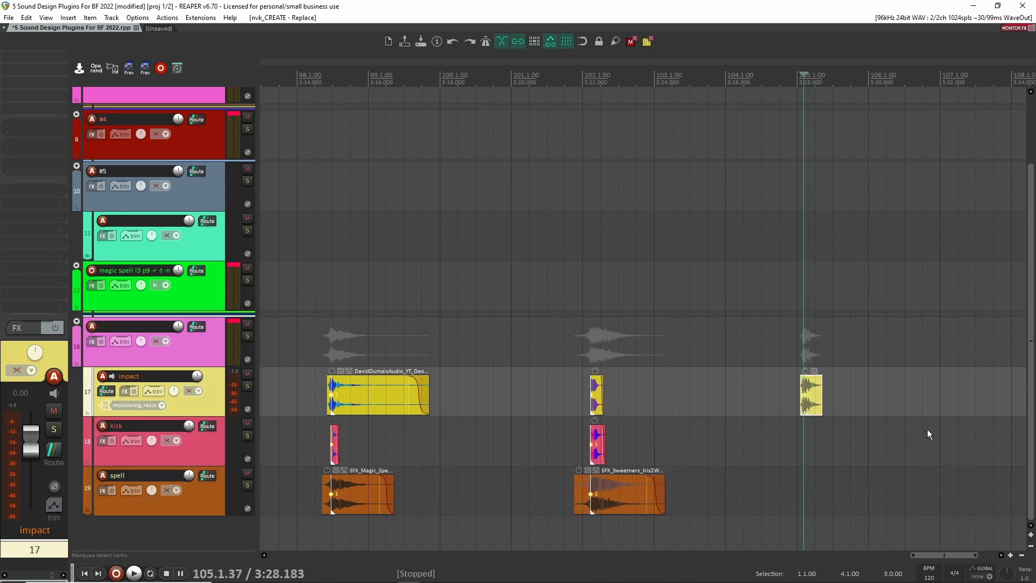
drag(927, 429, 785, 416)
shift+click(198, 496)
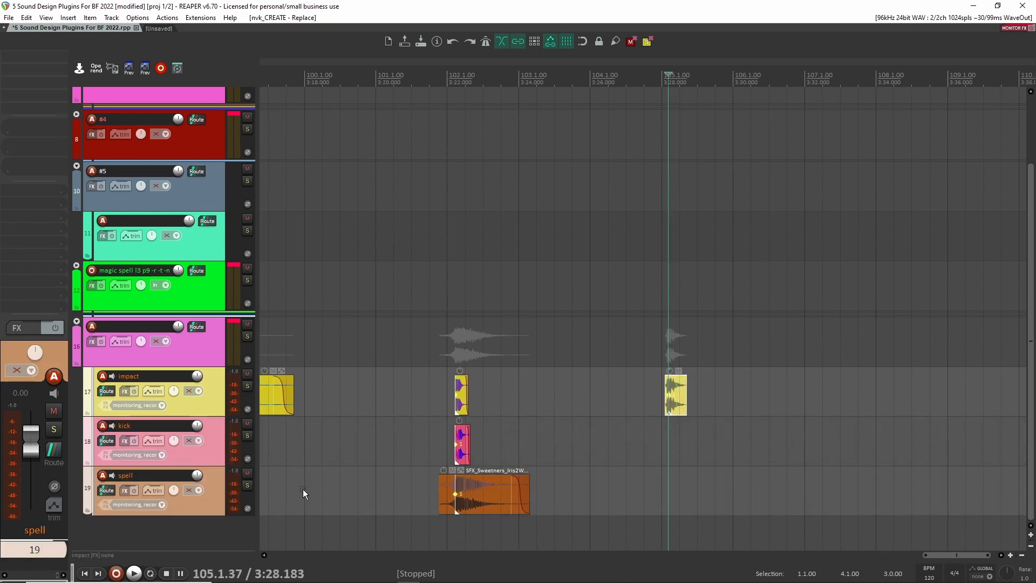
key(r)
click(689, 403)
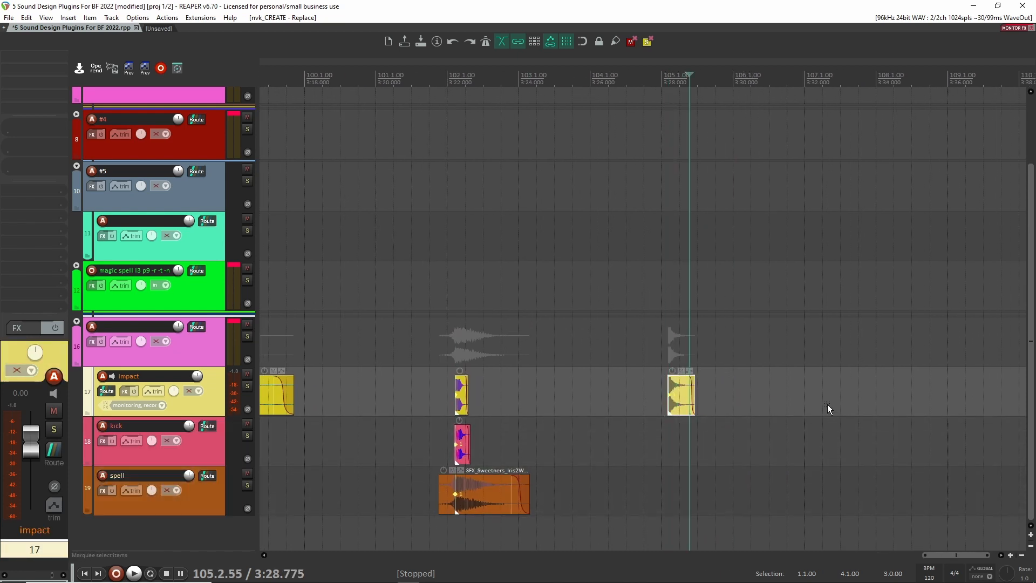
Generate a three-layer variation near bar 107 across the impact, kick and spell tracks.
click(836, 408)
shift+click(206, 503)
key(r)
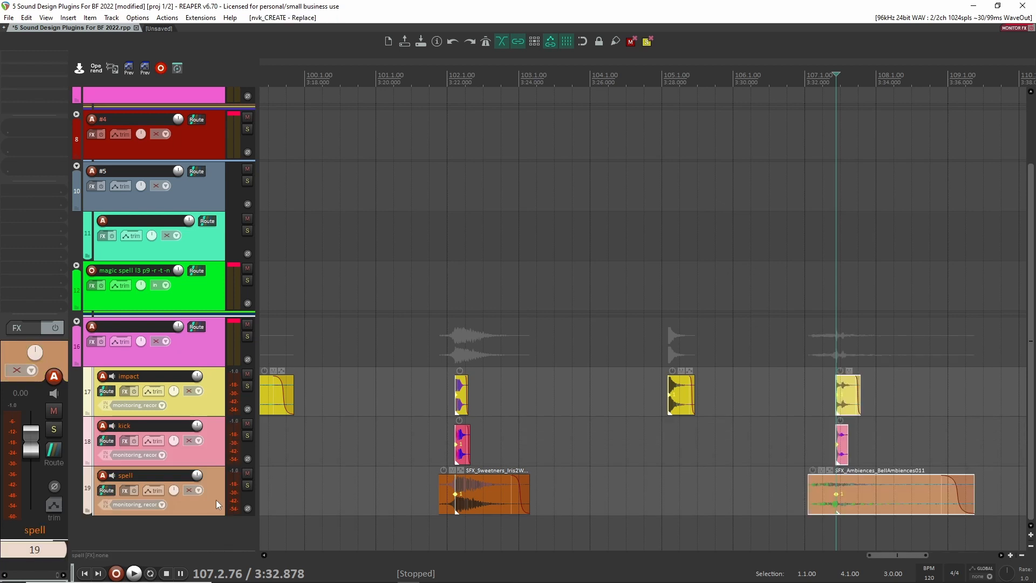
scroll(755, 419, right, 4)
Generate a further three-layer variation near bar 111 across the impact, kick and spell tracks.
click(784, 397)
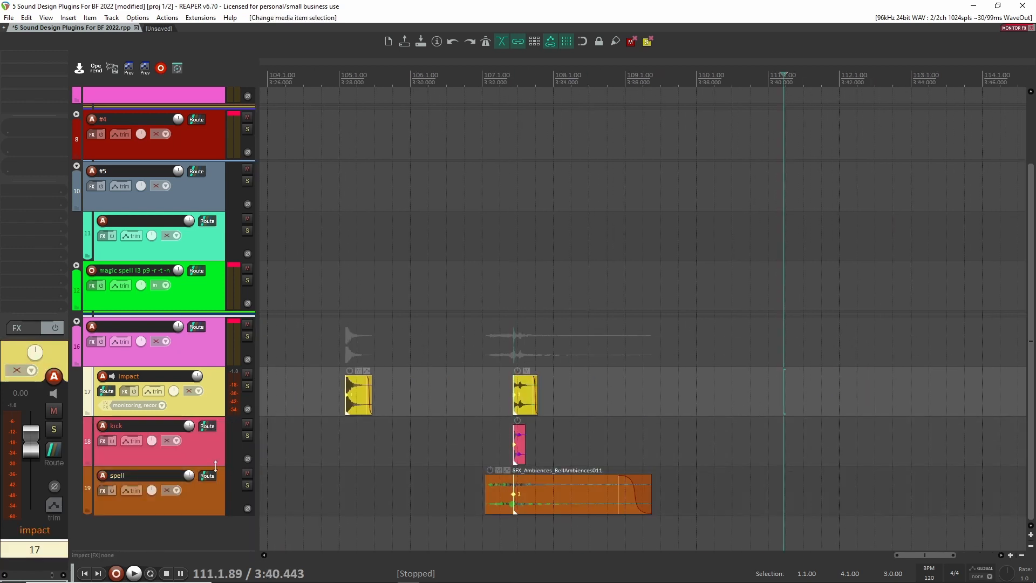
ctrl+click(214, 455)
ctrl+click(211, 499)
key(r)
drag(730, 413, 826, 414)
scroll(701, 414, down, 3)
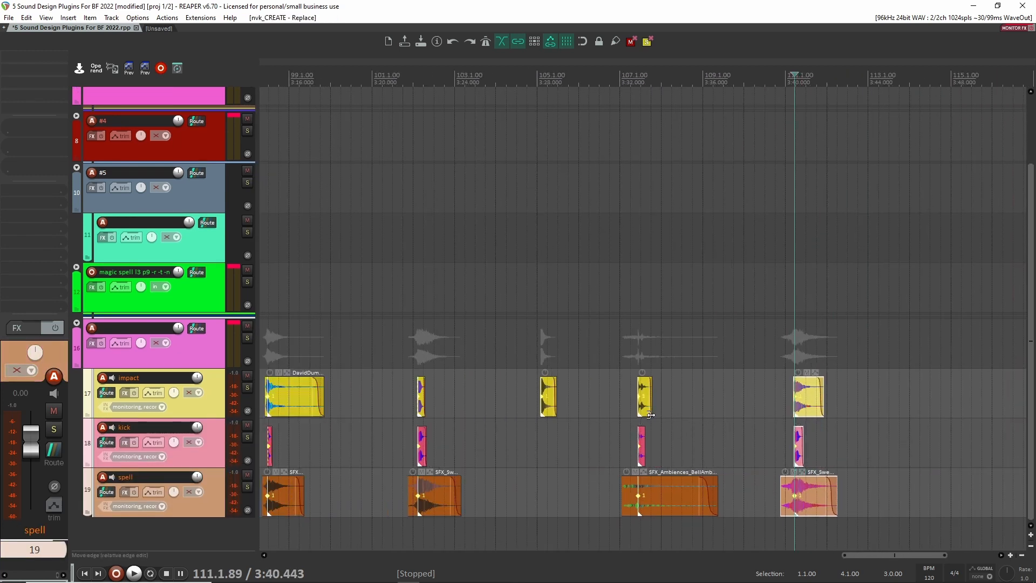
Audition the generated variations near bars 107, 111 and 102, then stop playback.
scroll(642, 411, down, 2)
click(622, 399)
key(space)
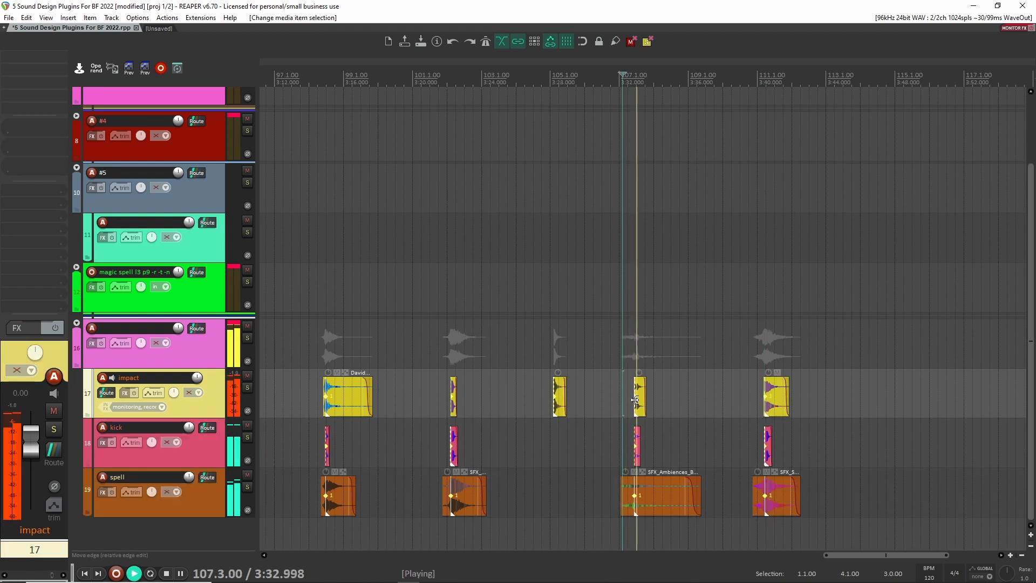
click(759, 398)
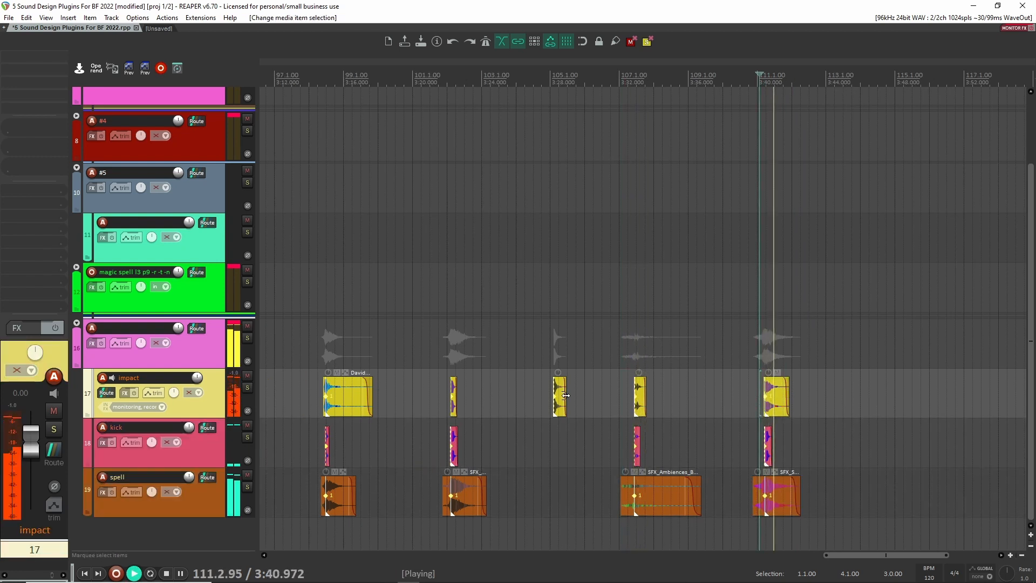
click(446, 418)
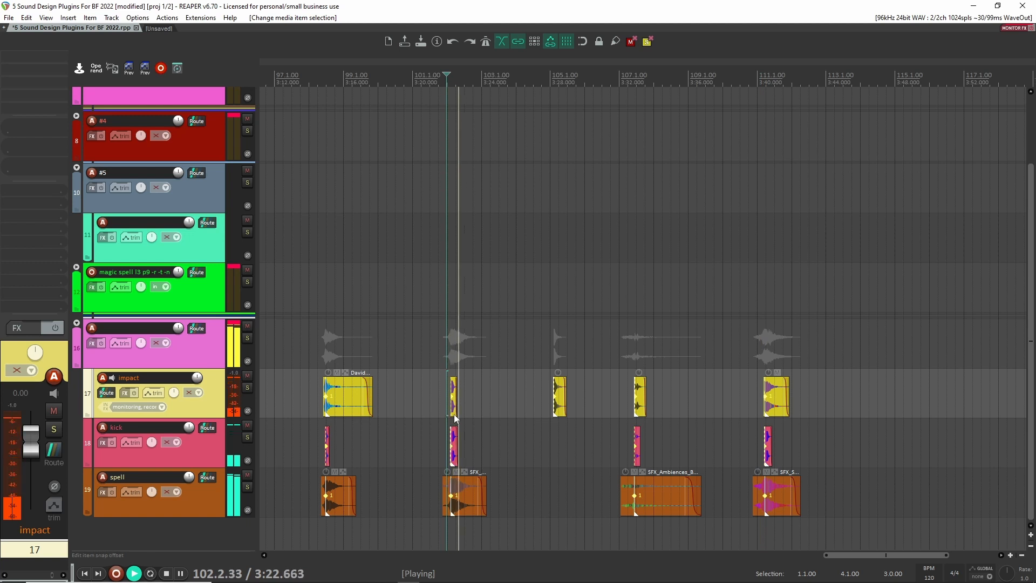
scroll(454, 419, down, 2)
key(space)
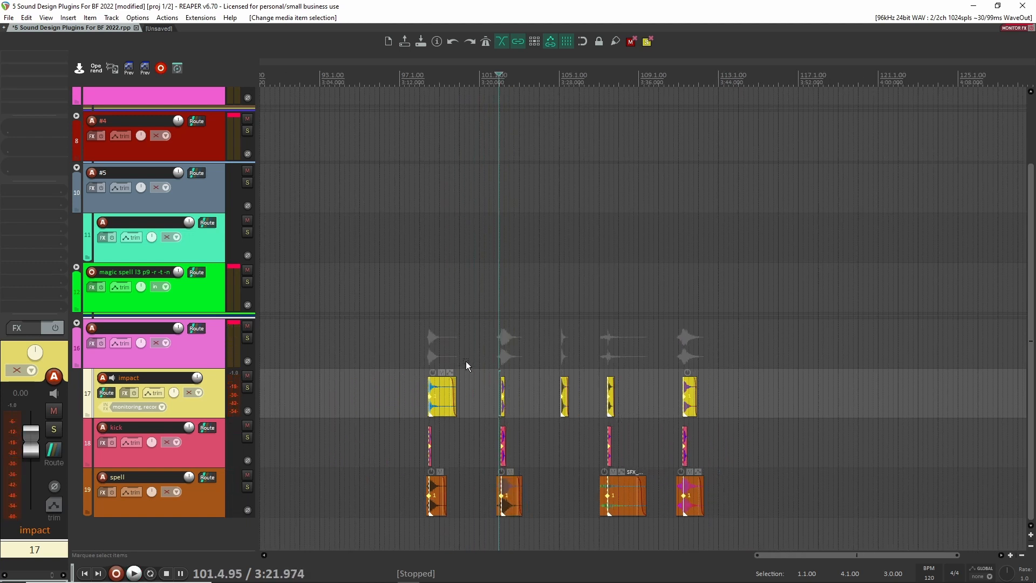
Replace the three layer items near bar 102 with new nvk_CREATE sounds and preview the result.
scroll(465, 361, up, 5)
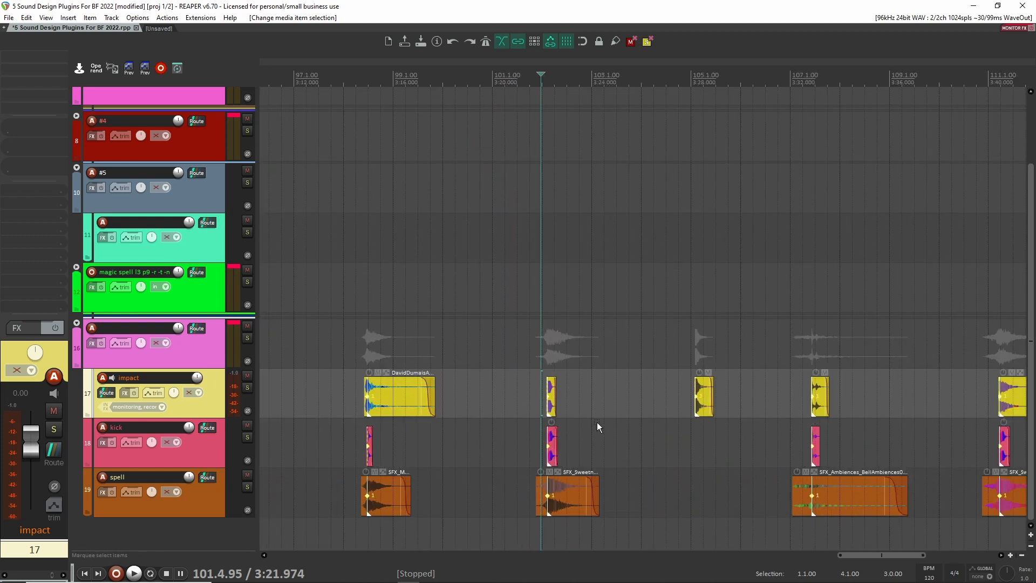
scroll(487, 315, up, 2)
drag(489, 314, 607, 510)
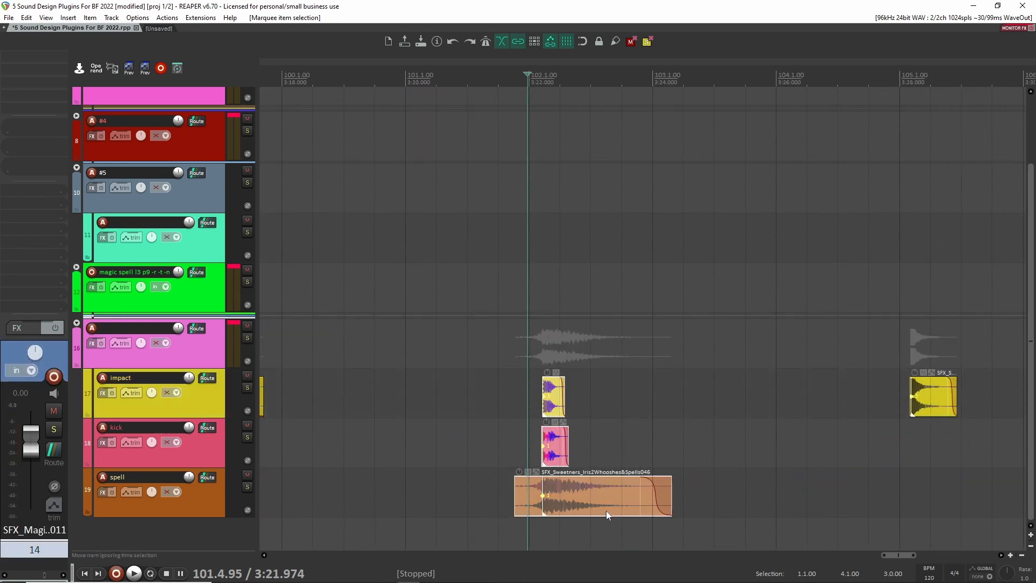
key(r)
key(space)
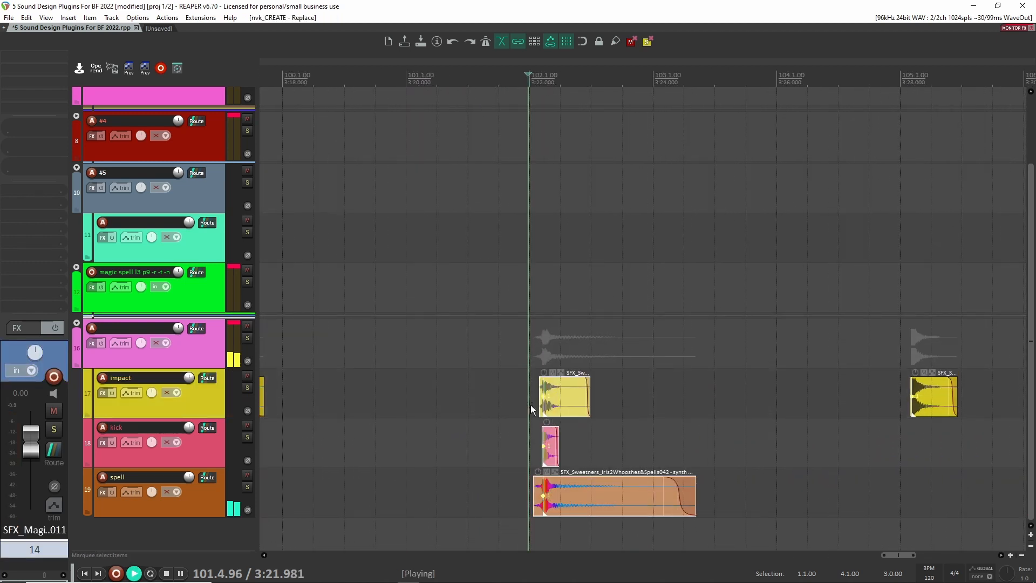
key(space)
Delete the lone impact item near bar 105 and generate layers on all three child tracks just before that bar.
scroll(712, 402, right, 3)
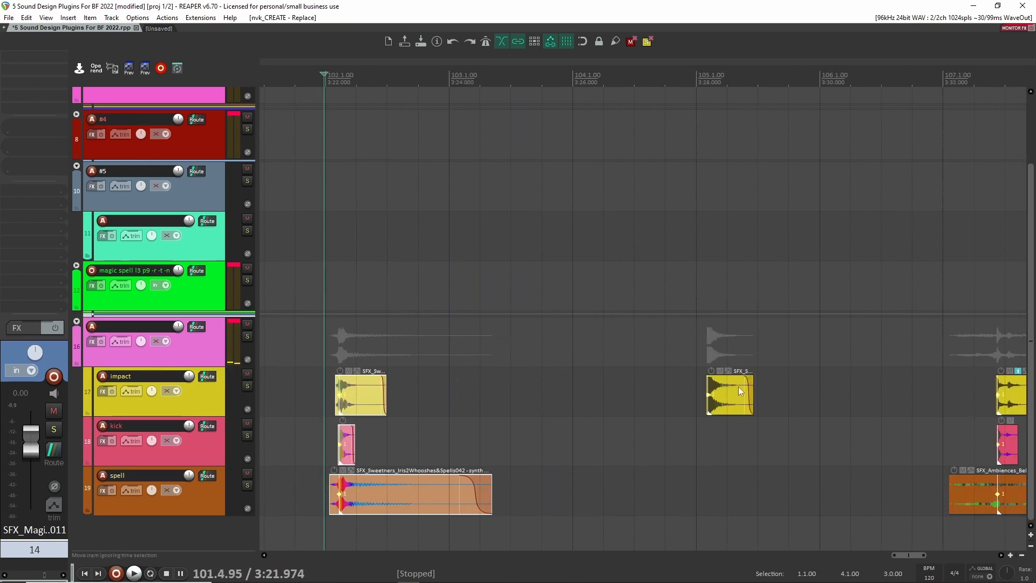
click(738, 392)
key(Delete)
click(678, 376)
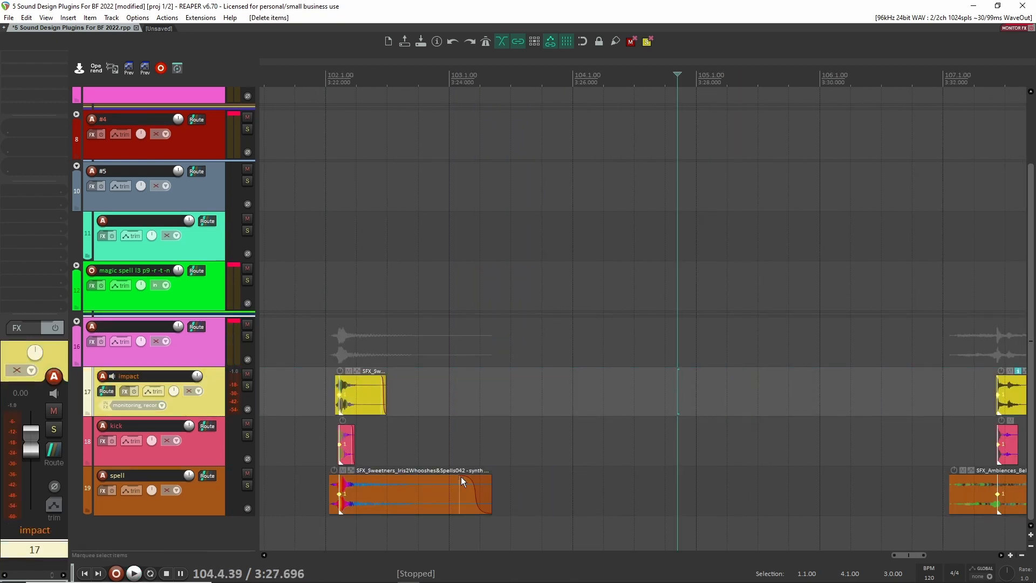
shift+click(181, 501)
key(r)
Select the three new layer items near bar 105 and regenerate their sounds four times.
drag(621, 287, 747, 522)
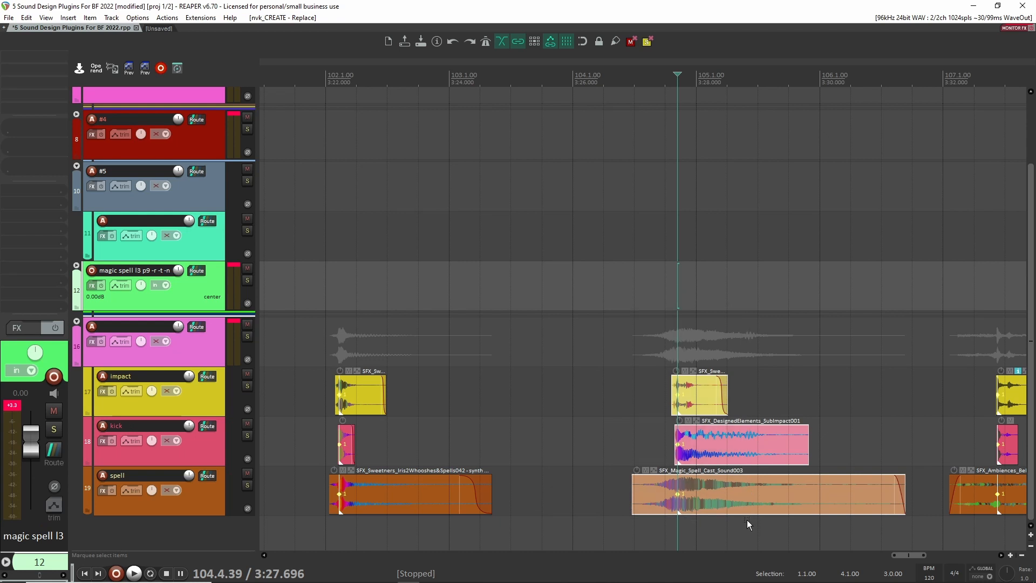
key(r)
key(r)
key(r)
key(r)
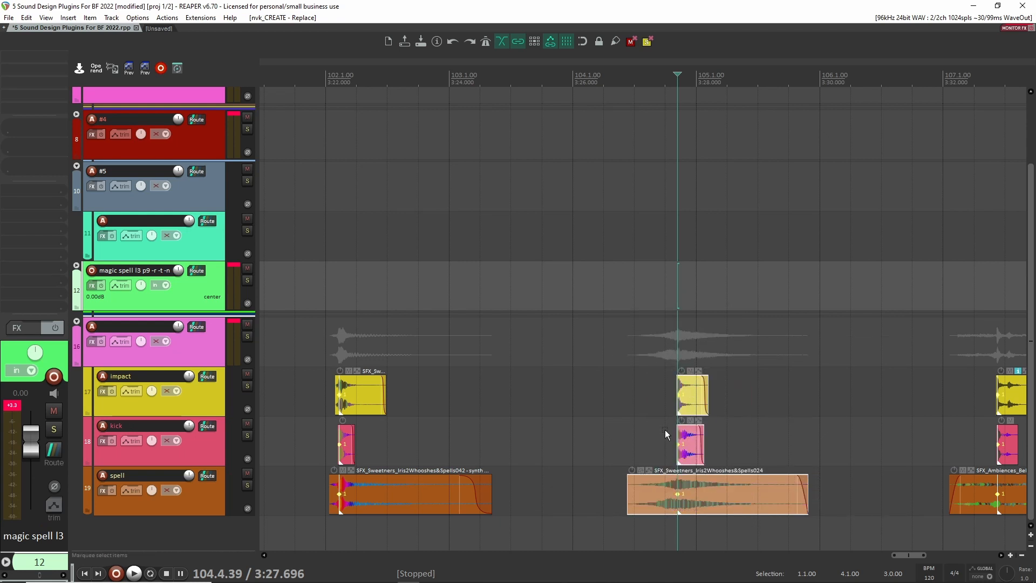
scroll(752, 435, right, 3)
scroll(742, 417, down, 6)
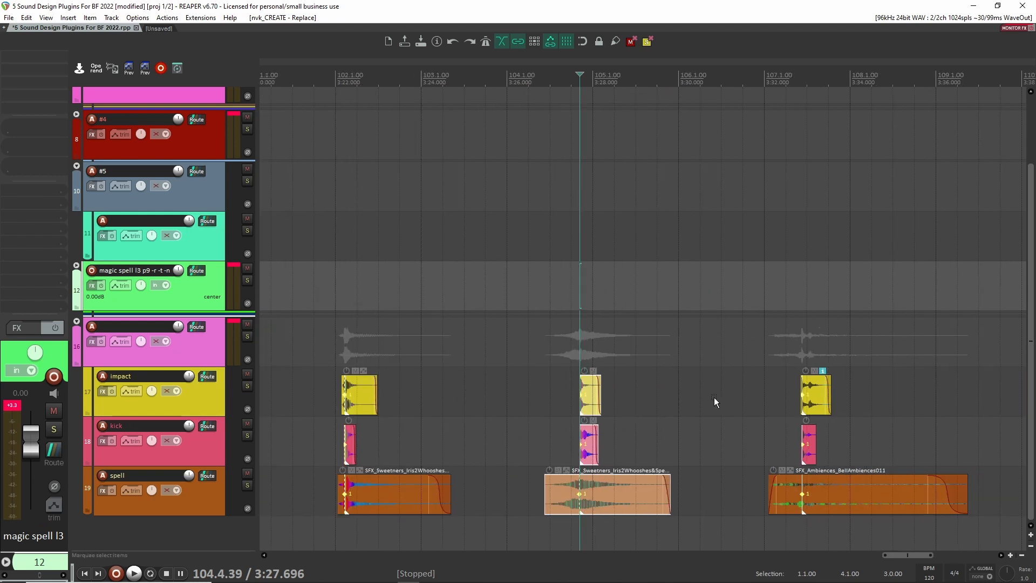
scroll(357, 234, left, 5)
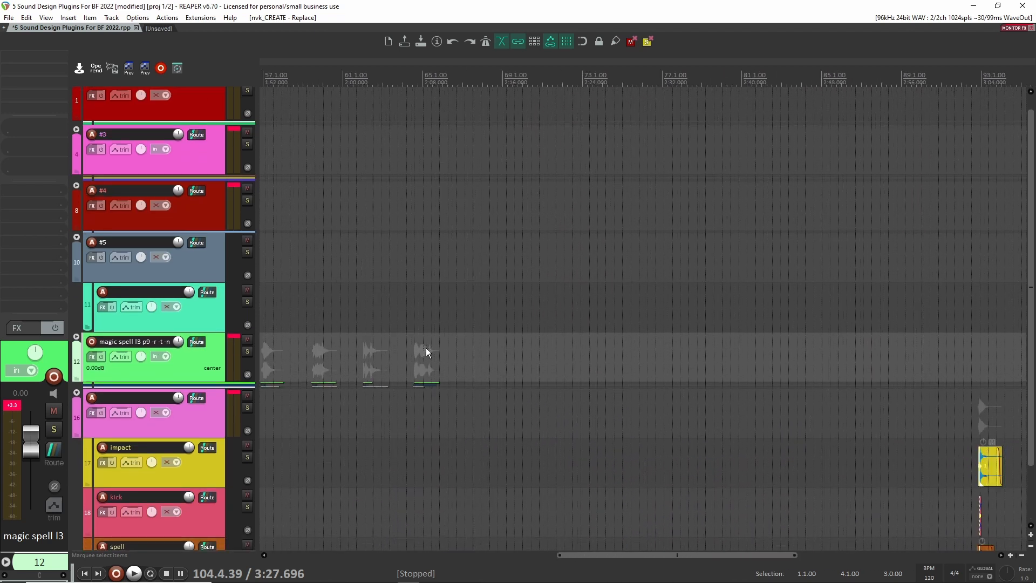
scroll(808, 417, down, 3)
scroll(807, 417, right, 3)
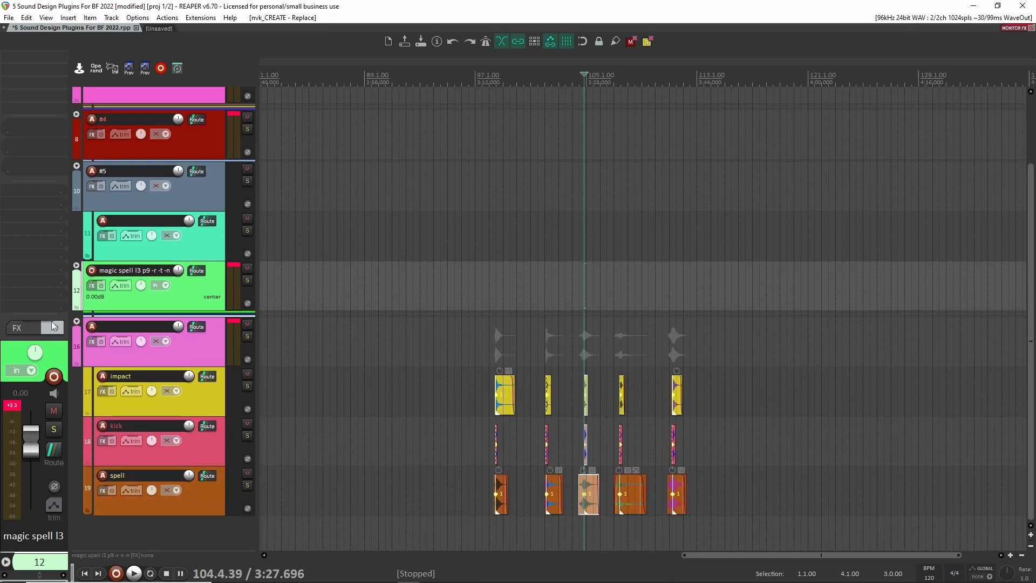
Fully collapse the child tracks of folder track 16 and place the edit cursor near bar 119 on it.
click(76, 321)
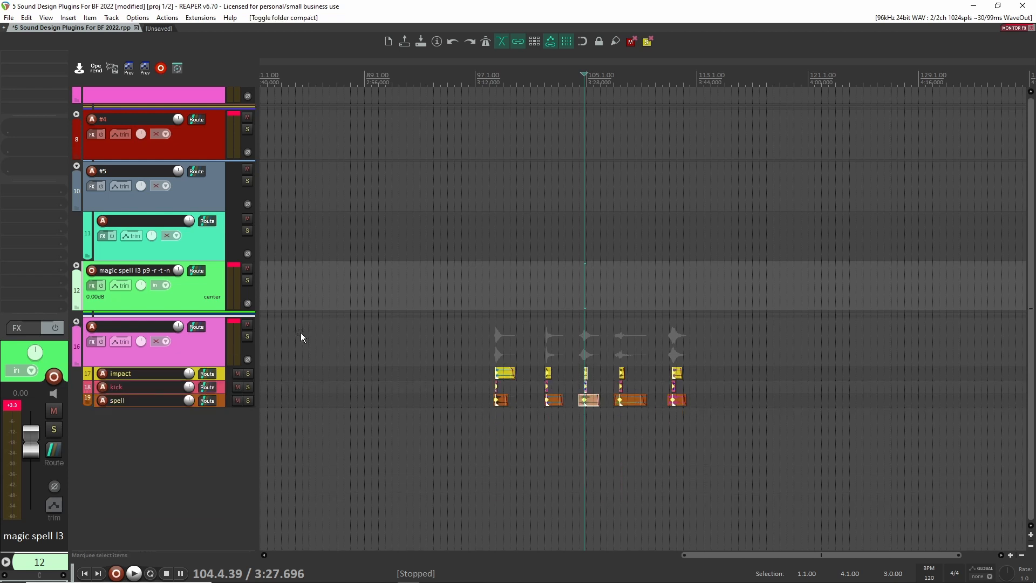
click(76, 322)
scroll(454, 400, up, 2)
scroll(454, 401, right, 4)
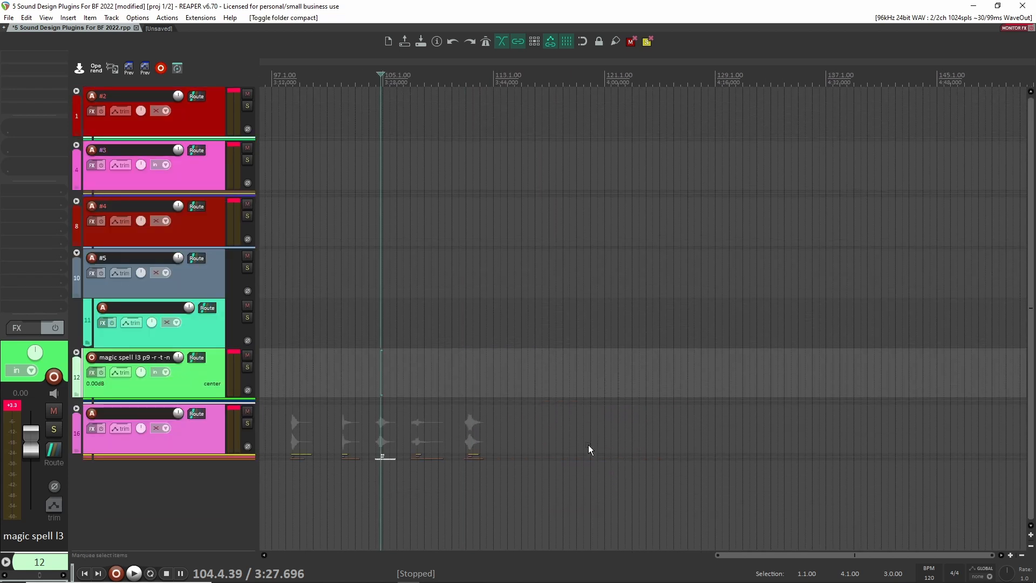
click(587, 440)
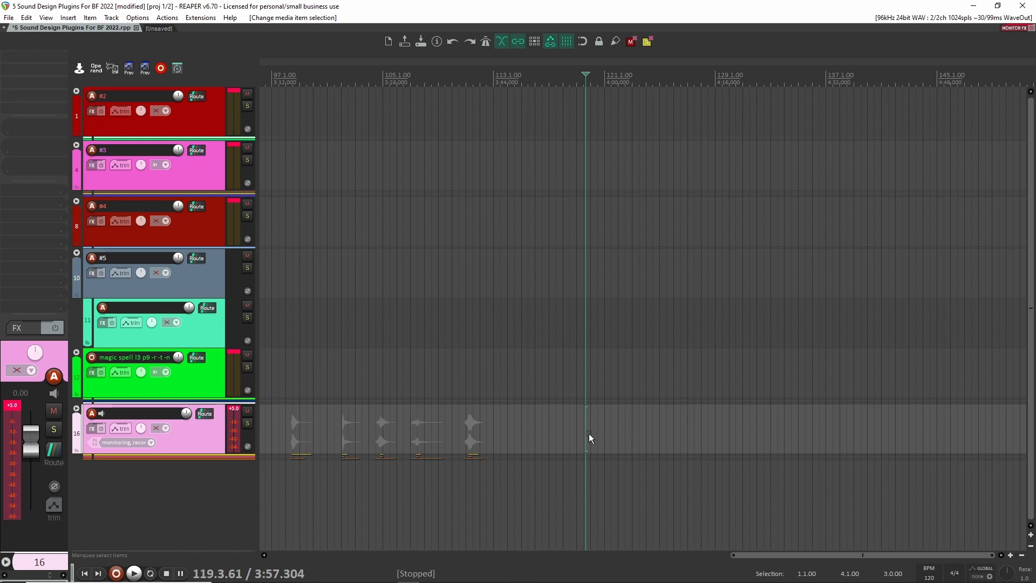